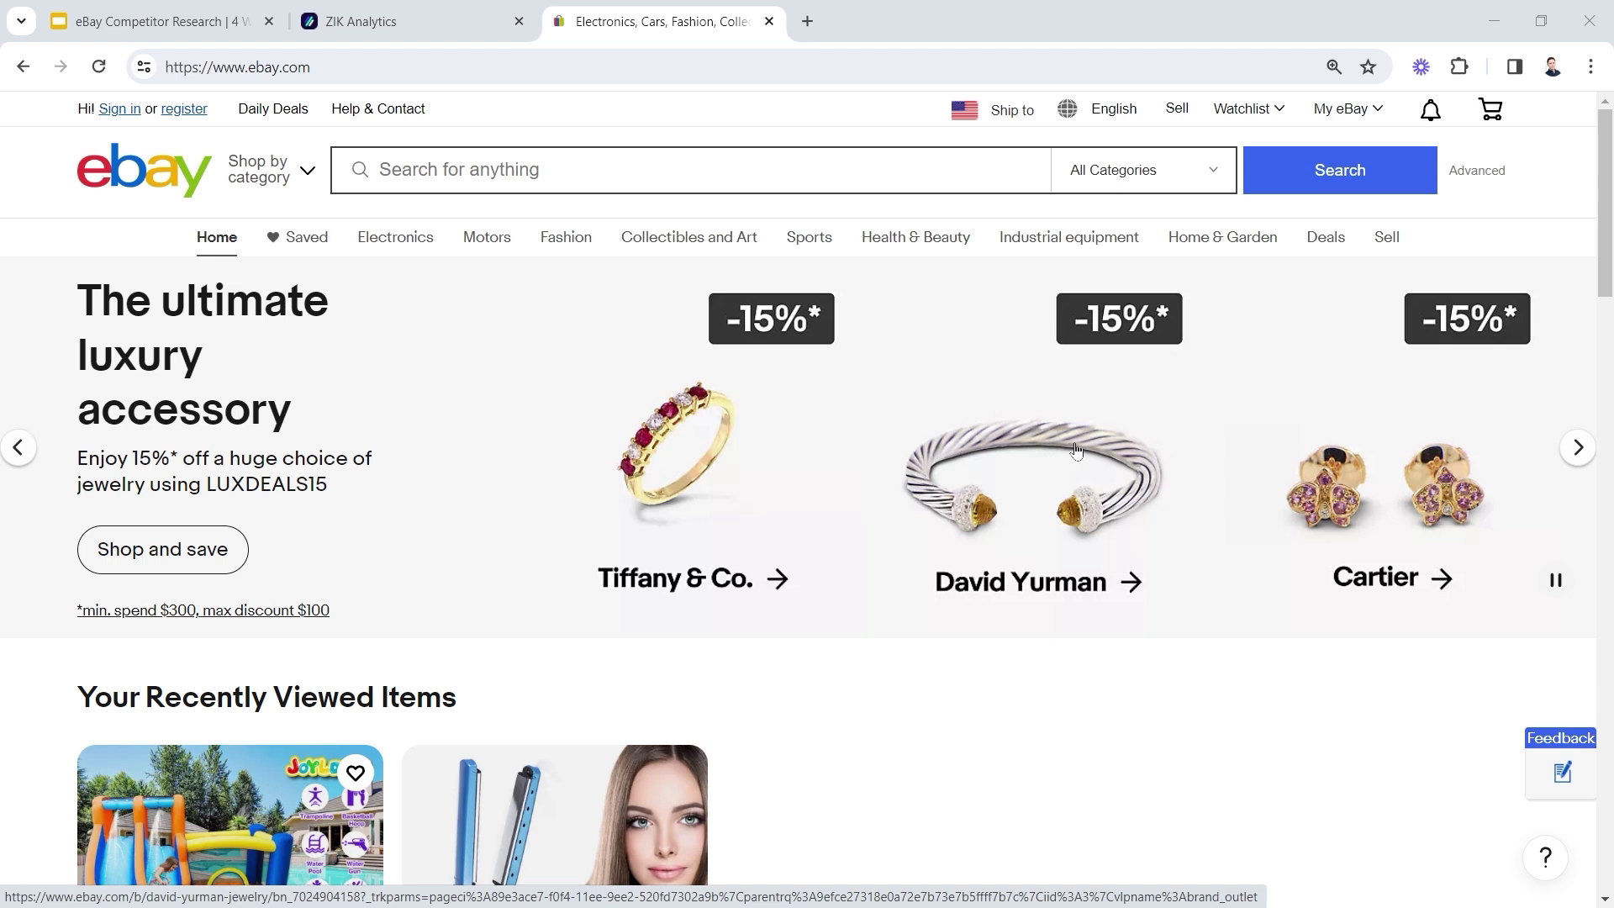
Open eBay Advanced Search and enter 'Water slide' as the keywords
left_click(1465, 172)
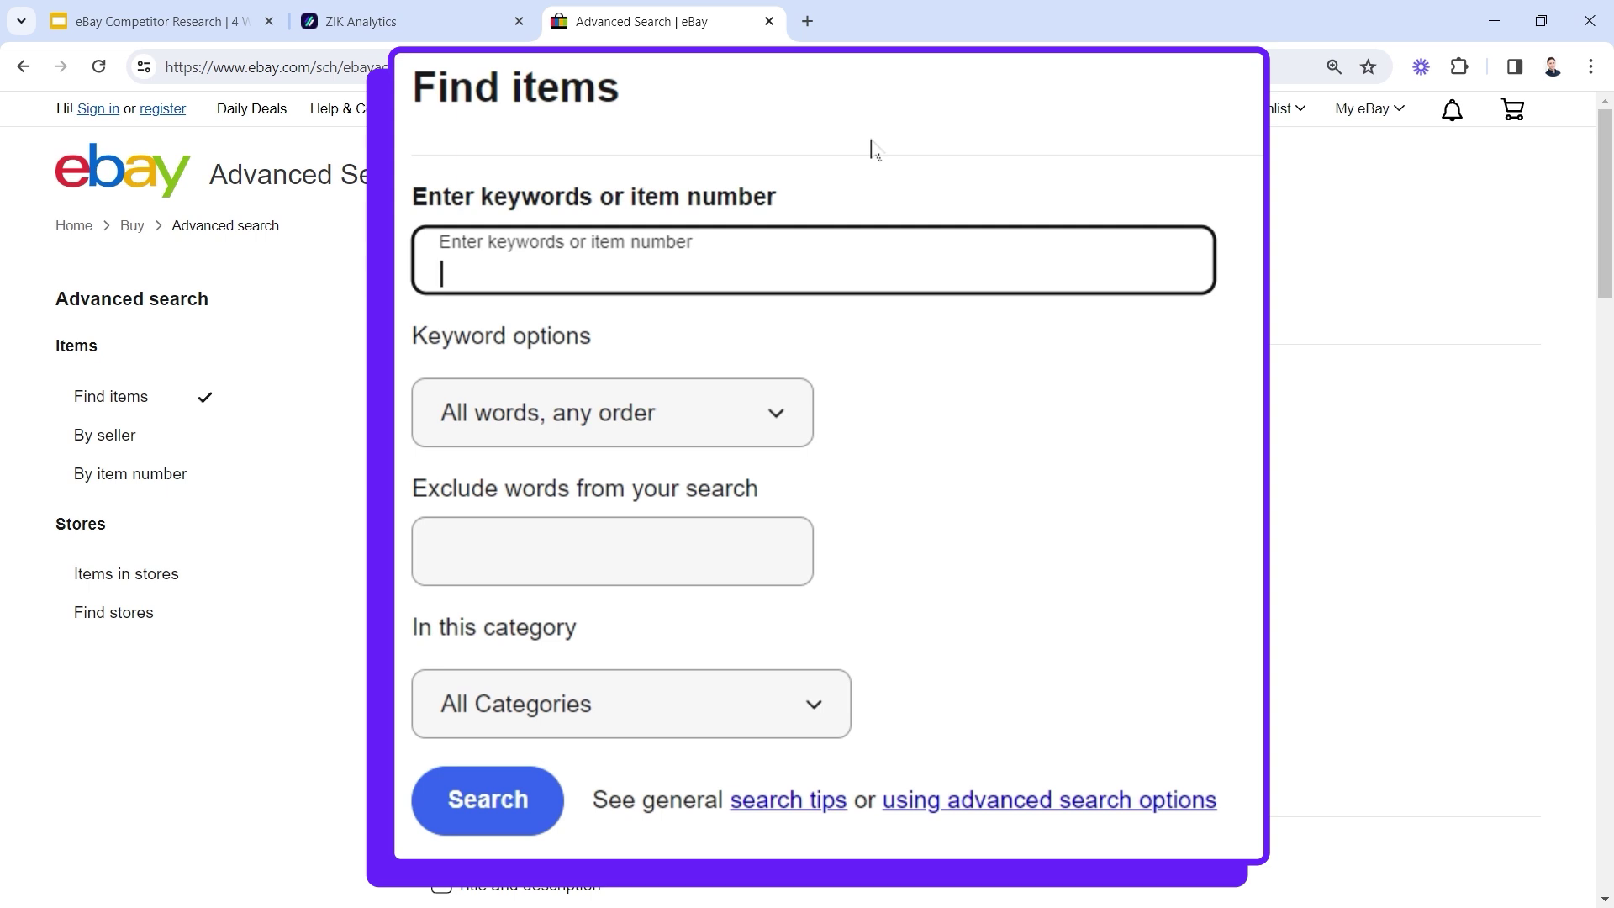
type("WATER")
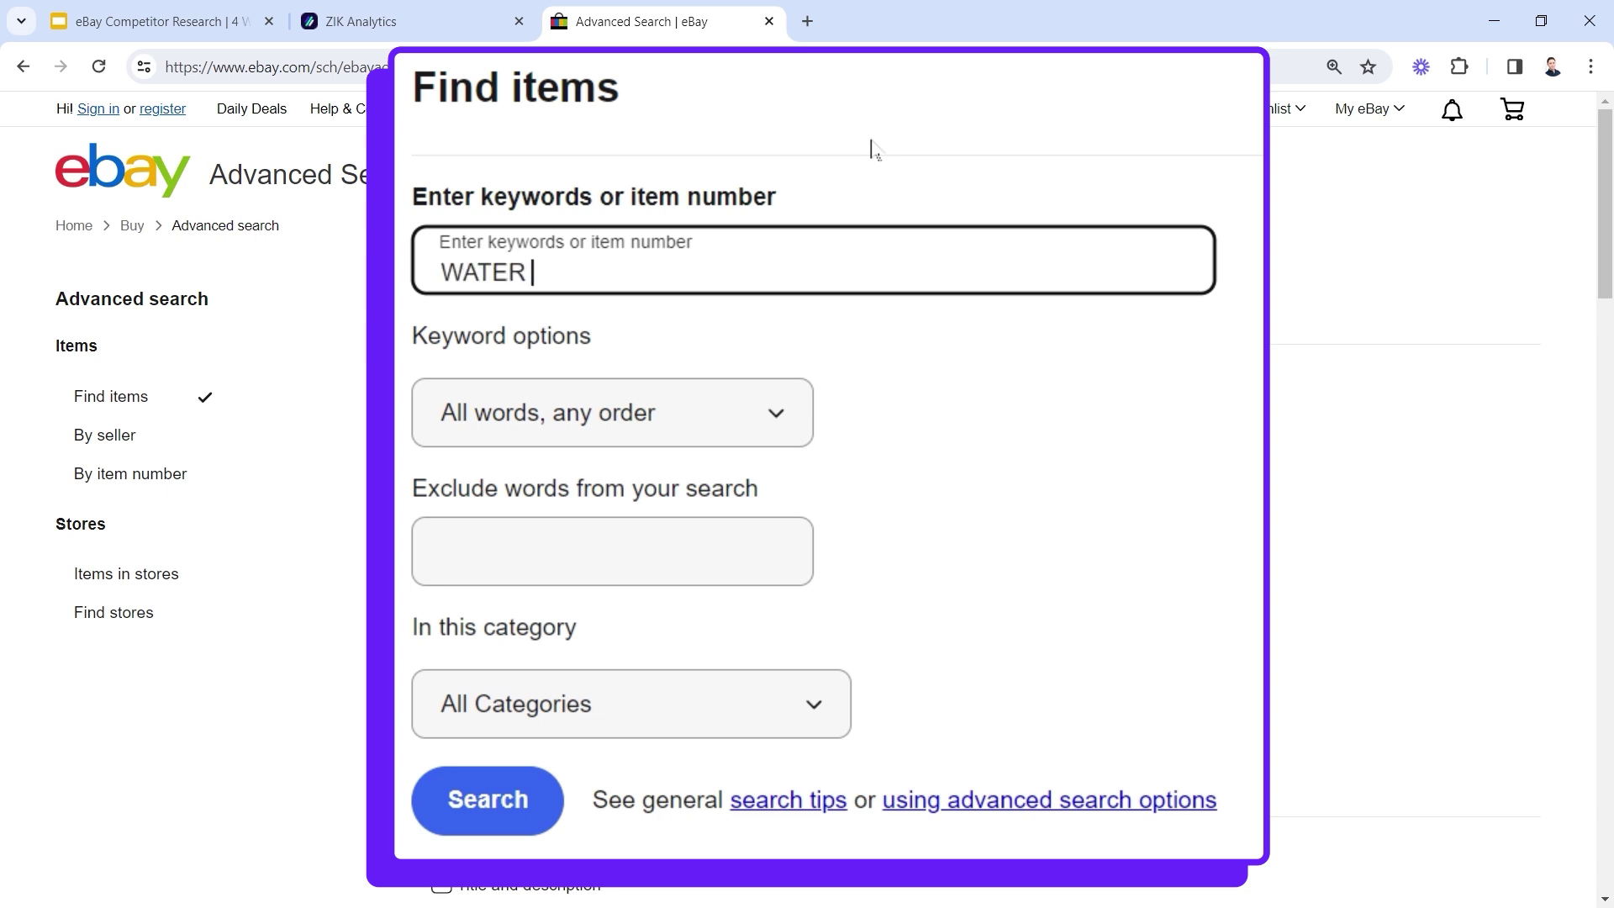
key("Caps_Lock")
key("BackSpace")
key("BackSpace")
key("BackSpace")
key("BackSpace")
type("ater slide")
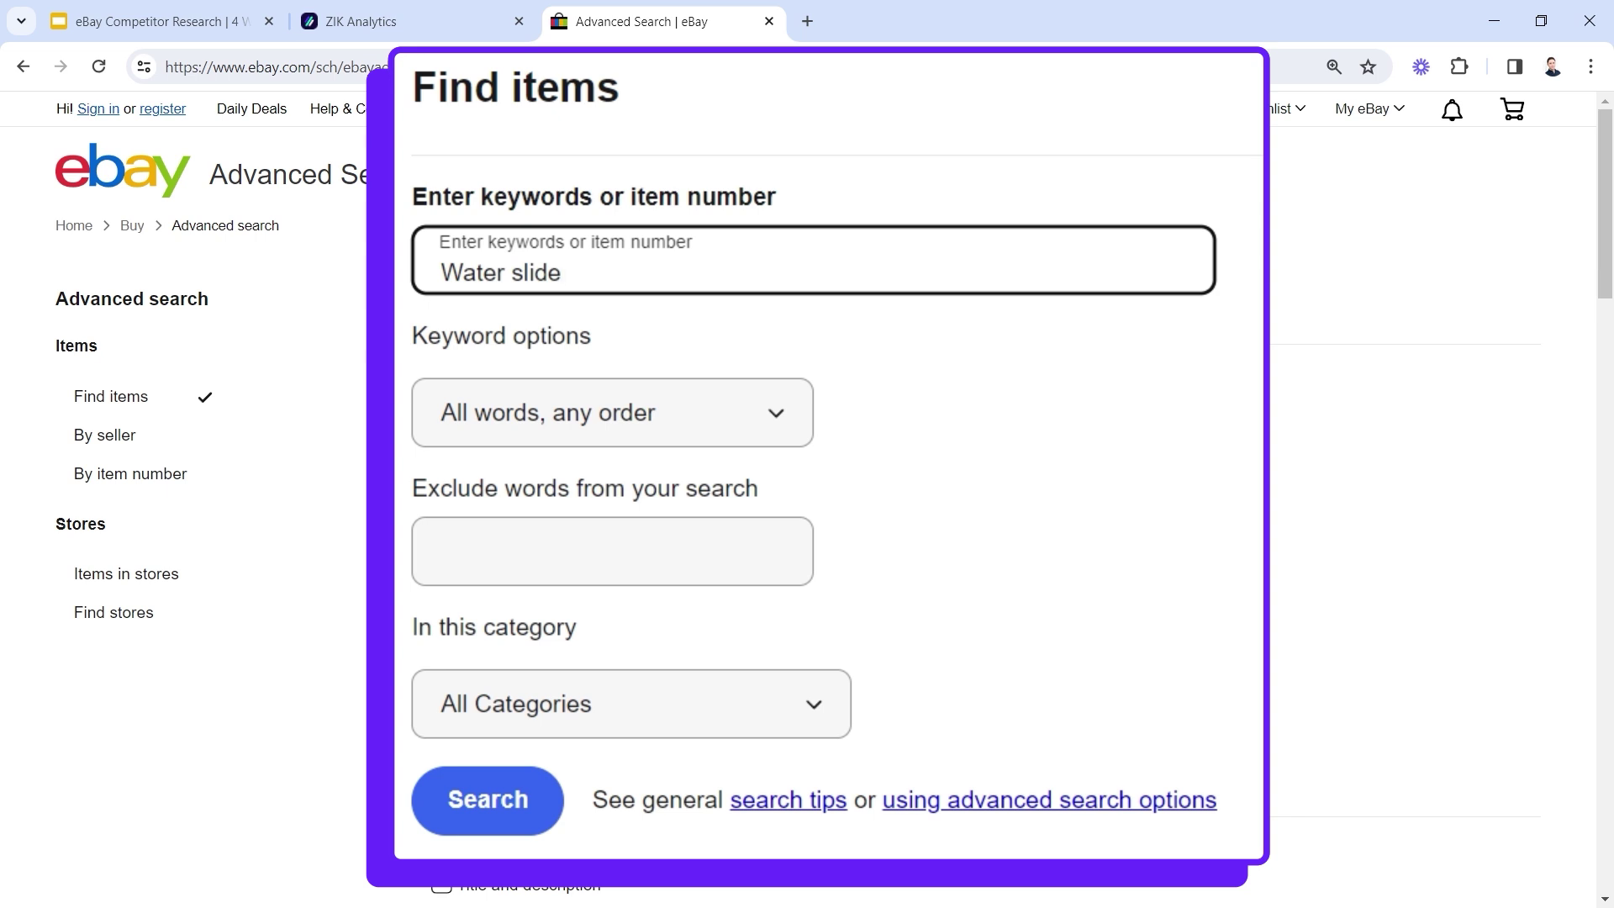
Set the advanced search filters to Buy It Now, New condition and US Only item location
scroll(703, 278, "down", 6)
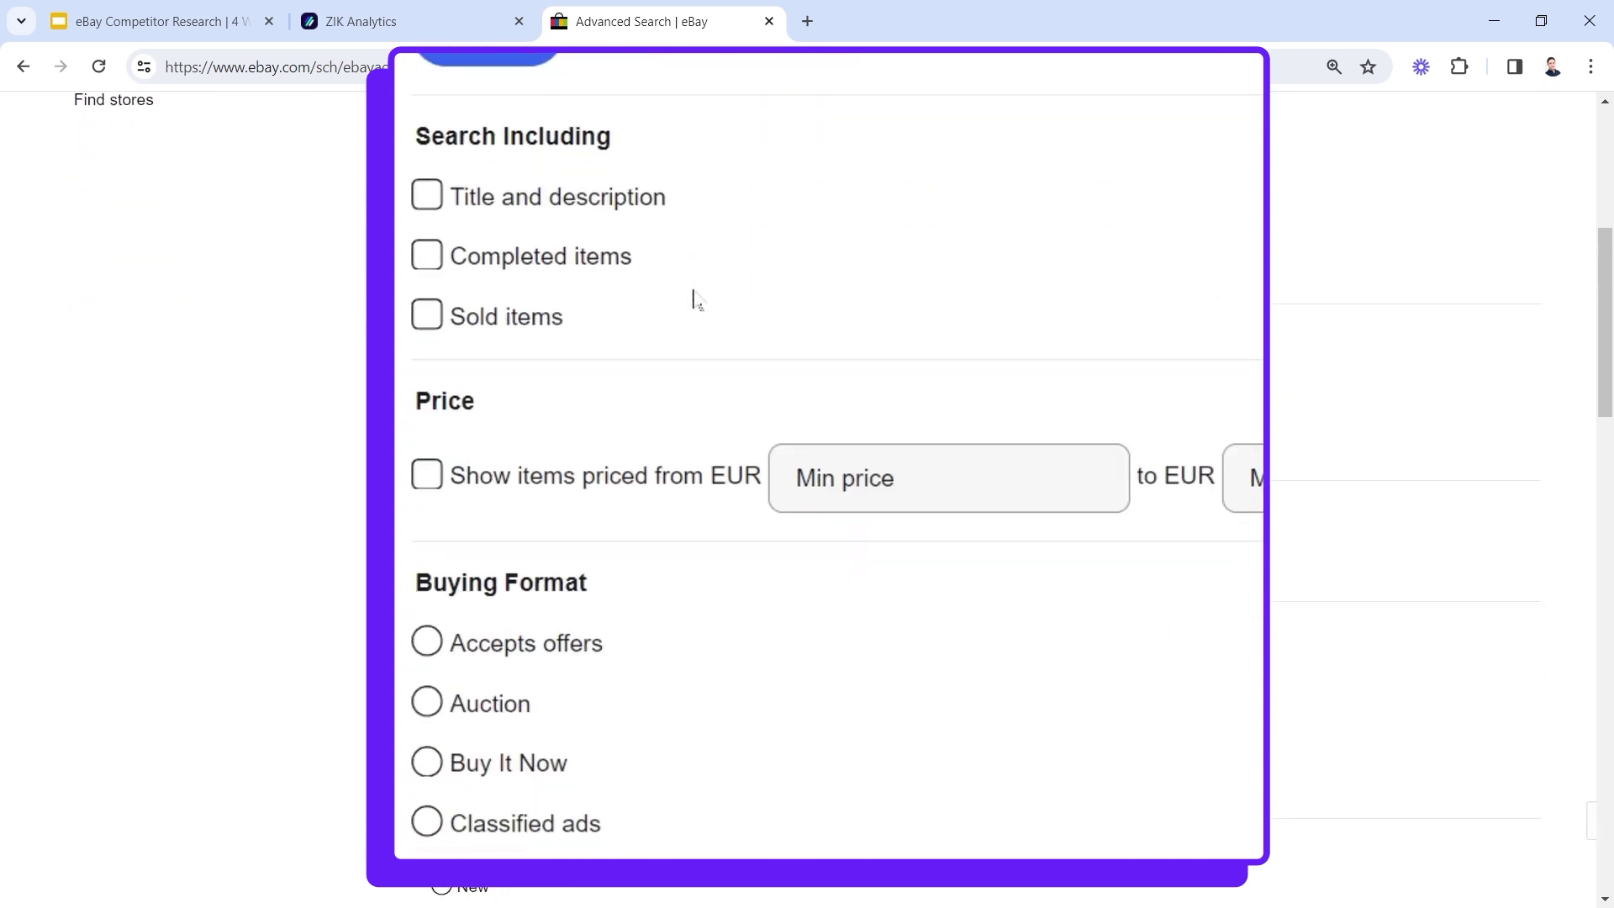
scroll(695, 299, "down", 5)
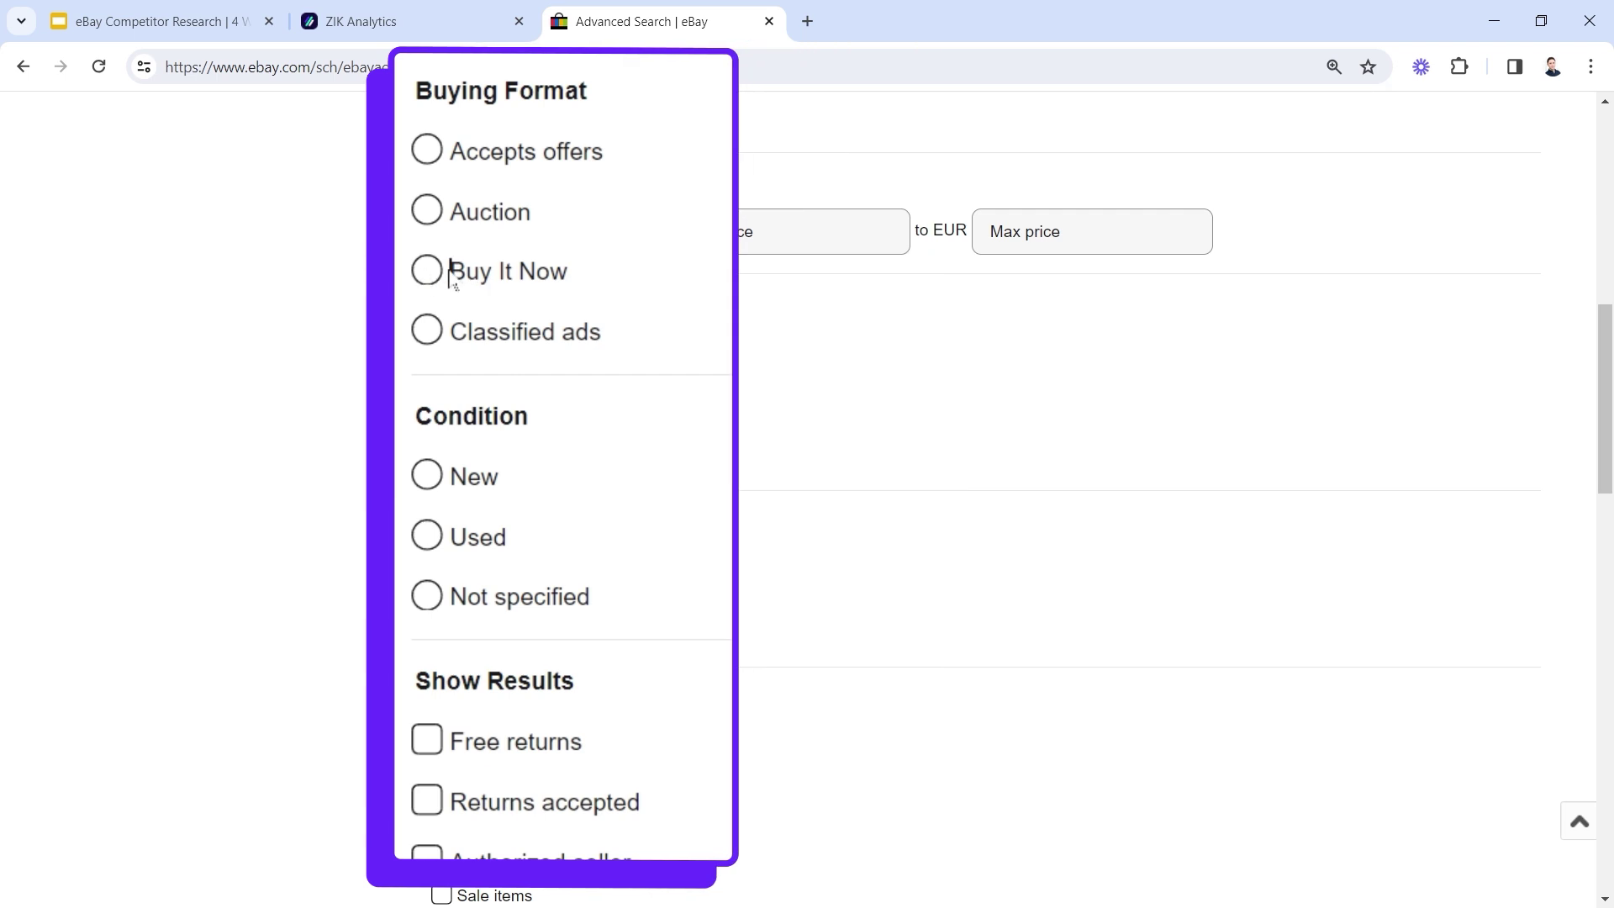
left_click(451, 275)
scroll(641, 446, "down", 2)
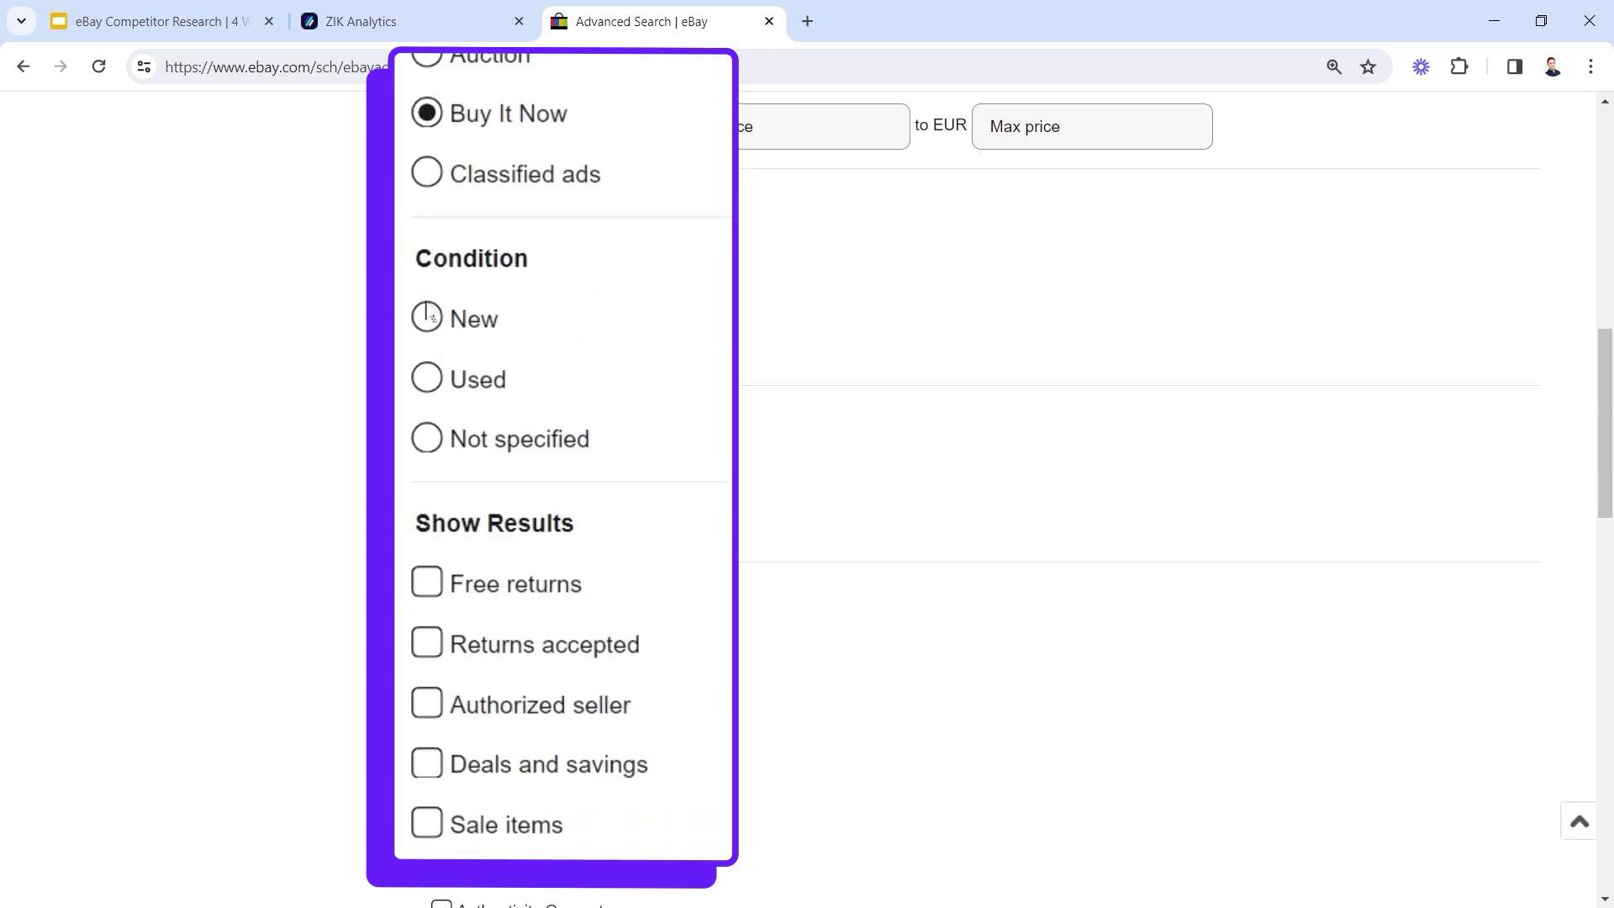
left_click(427, 317)
scroll(488, 374, "down", 3)
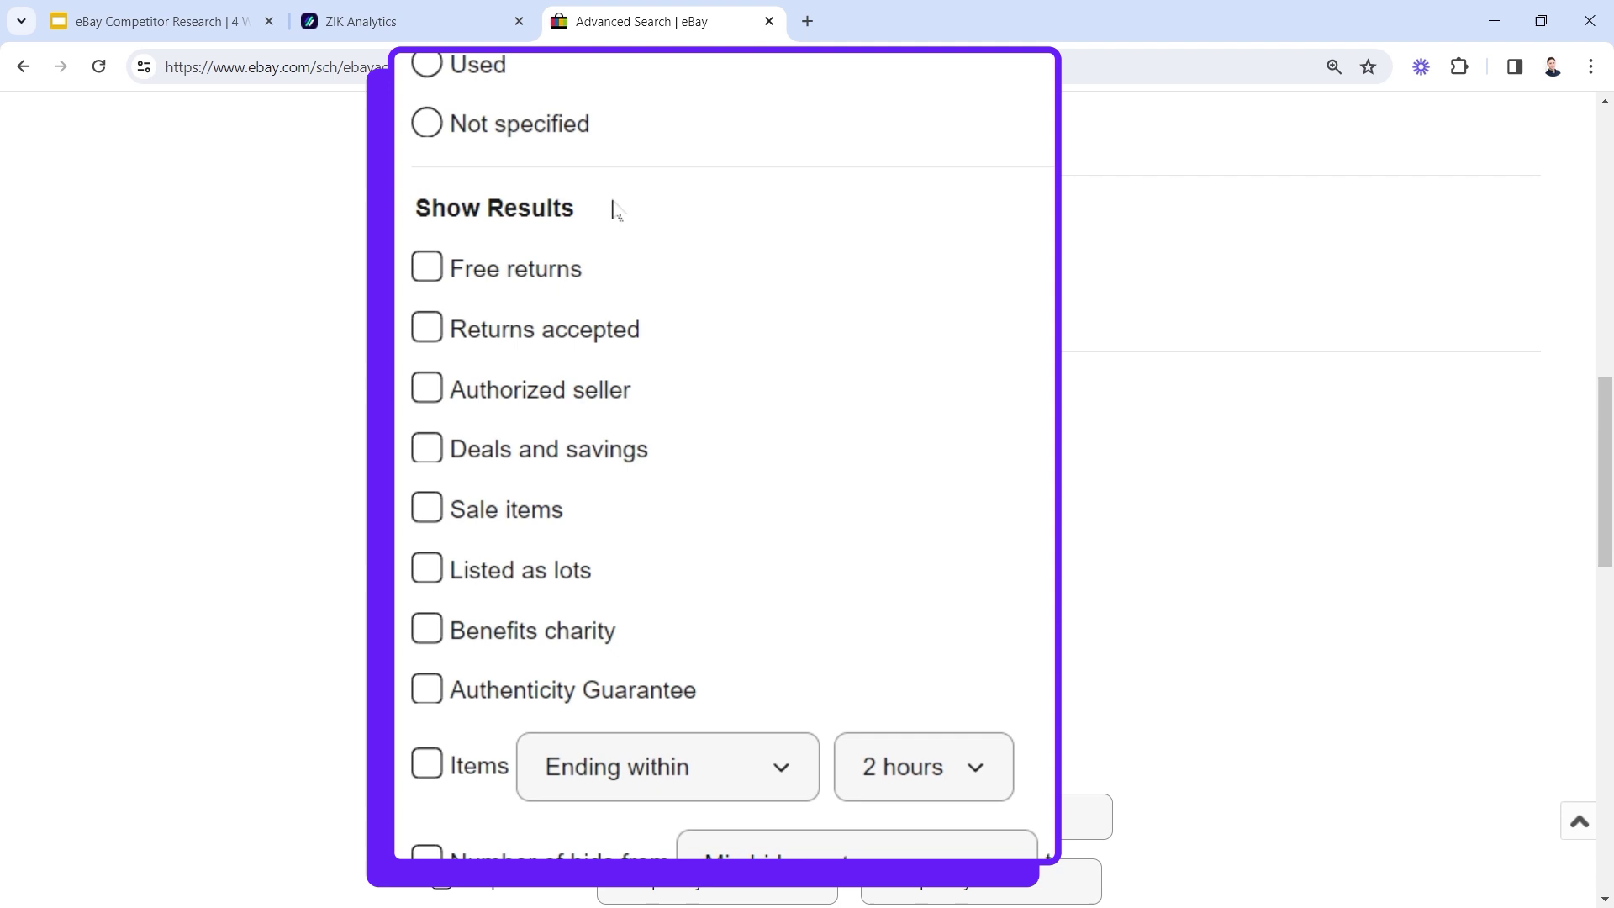
scroll(614, 210, "down", 5)
scroll(616, 256, "down", 5)
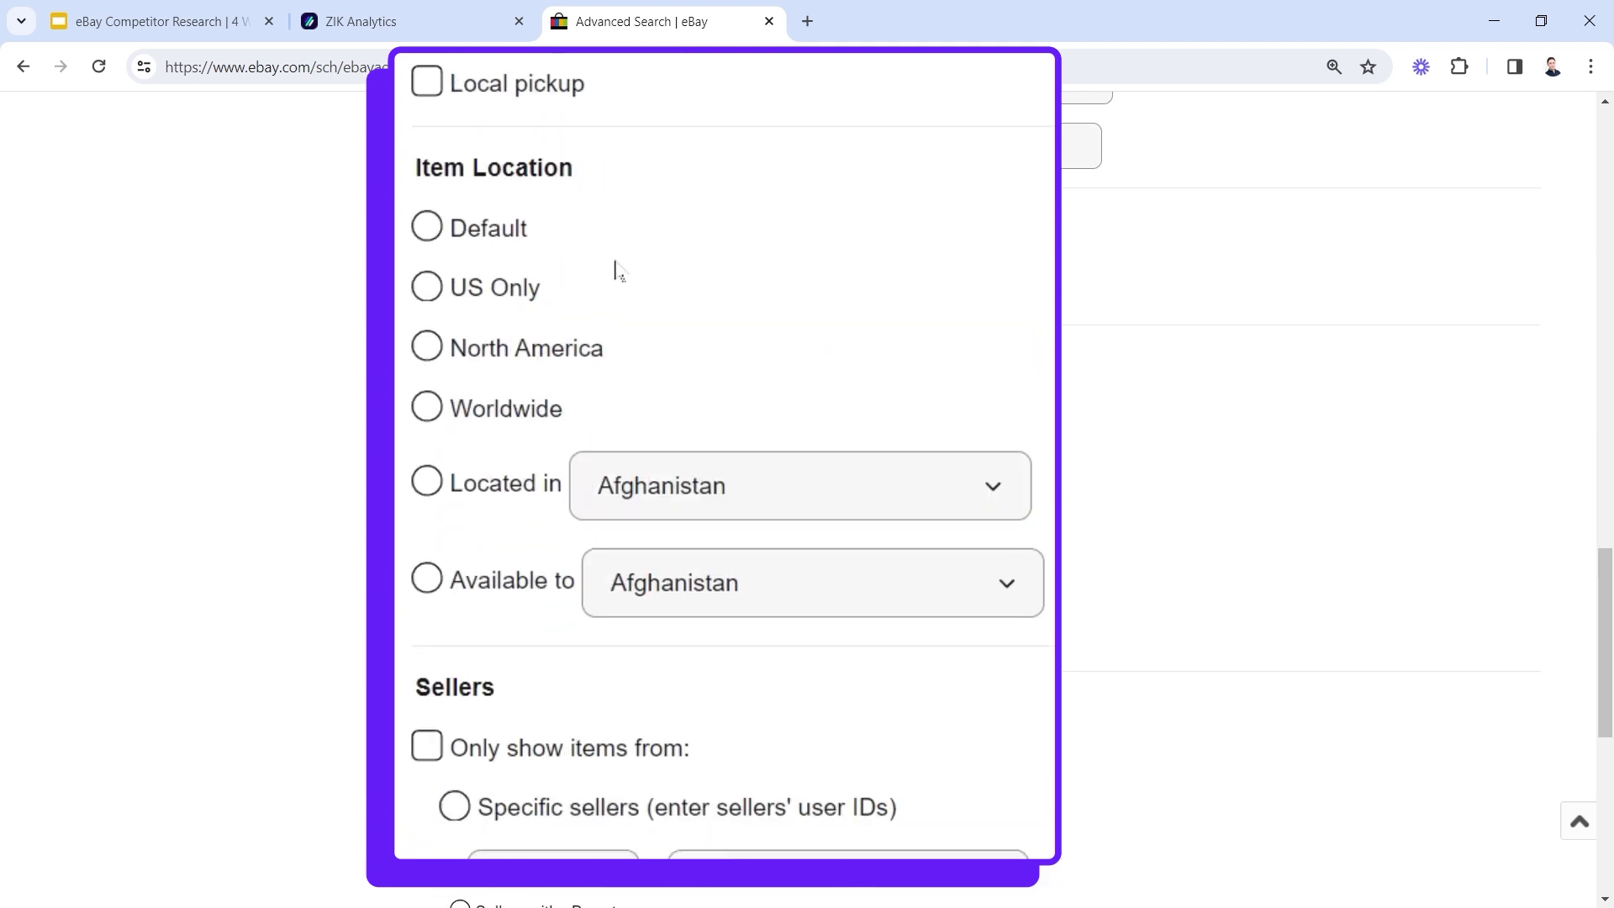
left_click(431, 287)
scroll(603, 370, "up", 10)
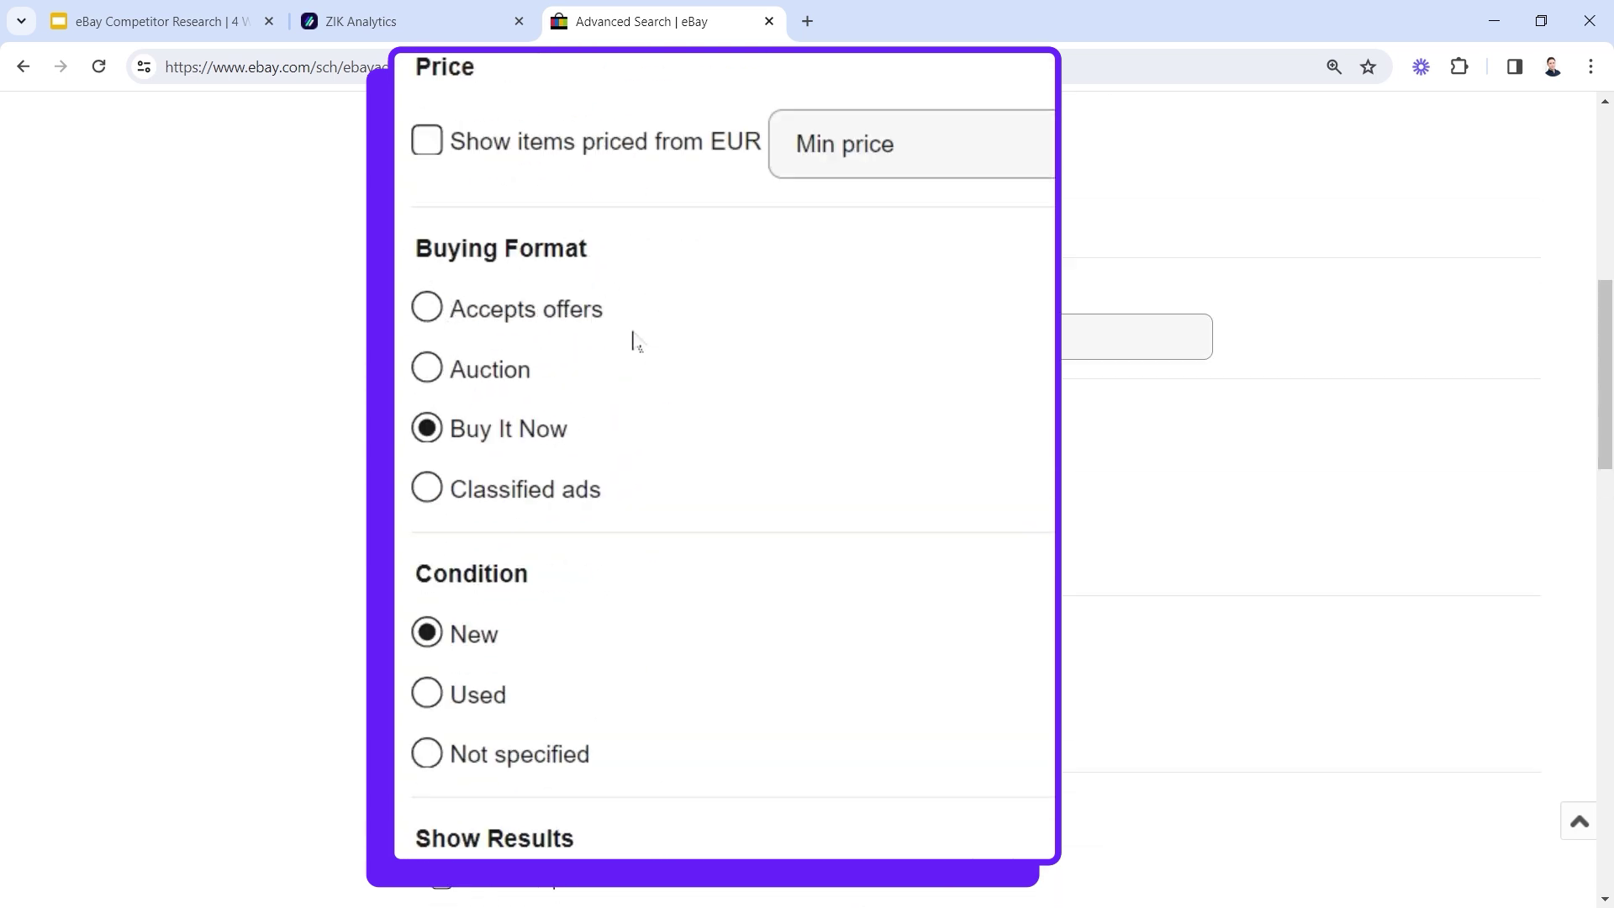
scroll(702, 723, "down", 15)
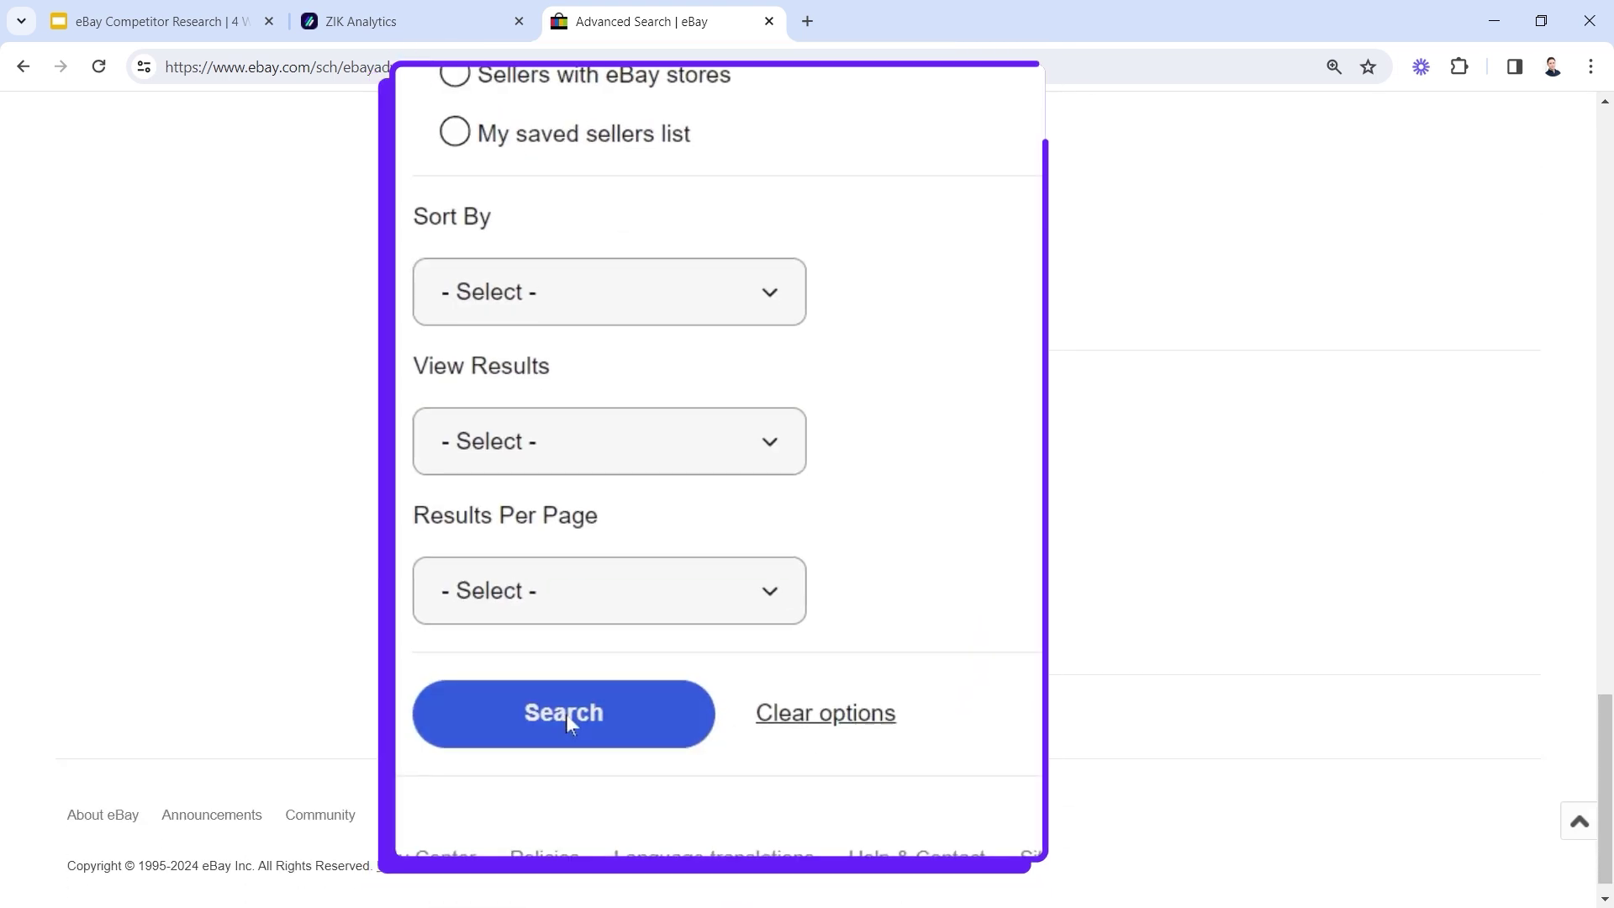
Run the Water slide search and set shipping to United States, ZIP 10001
left_click(565, 714)
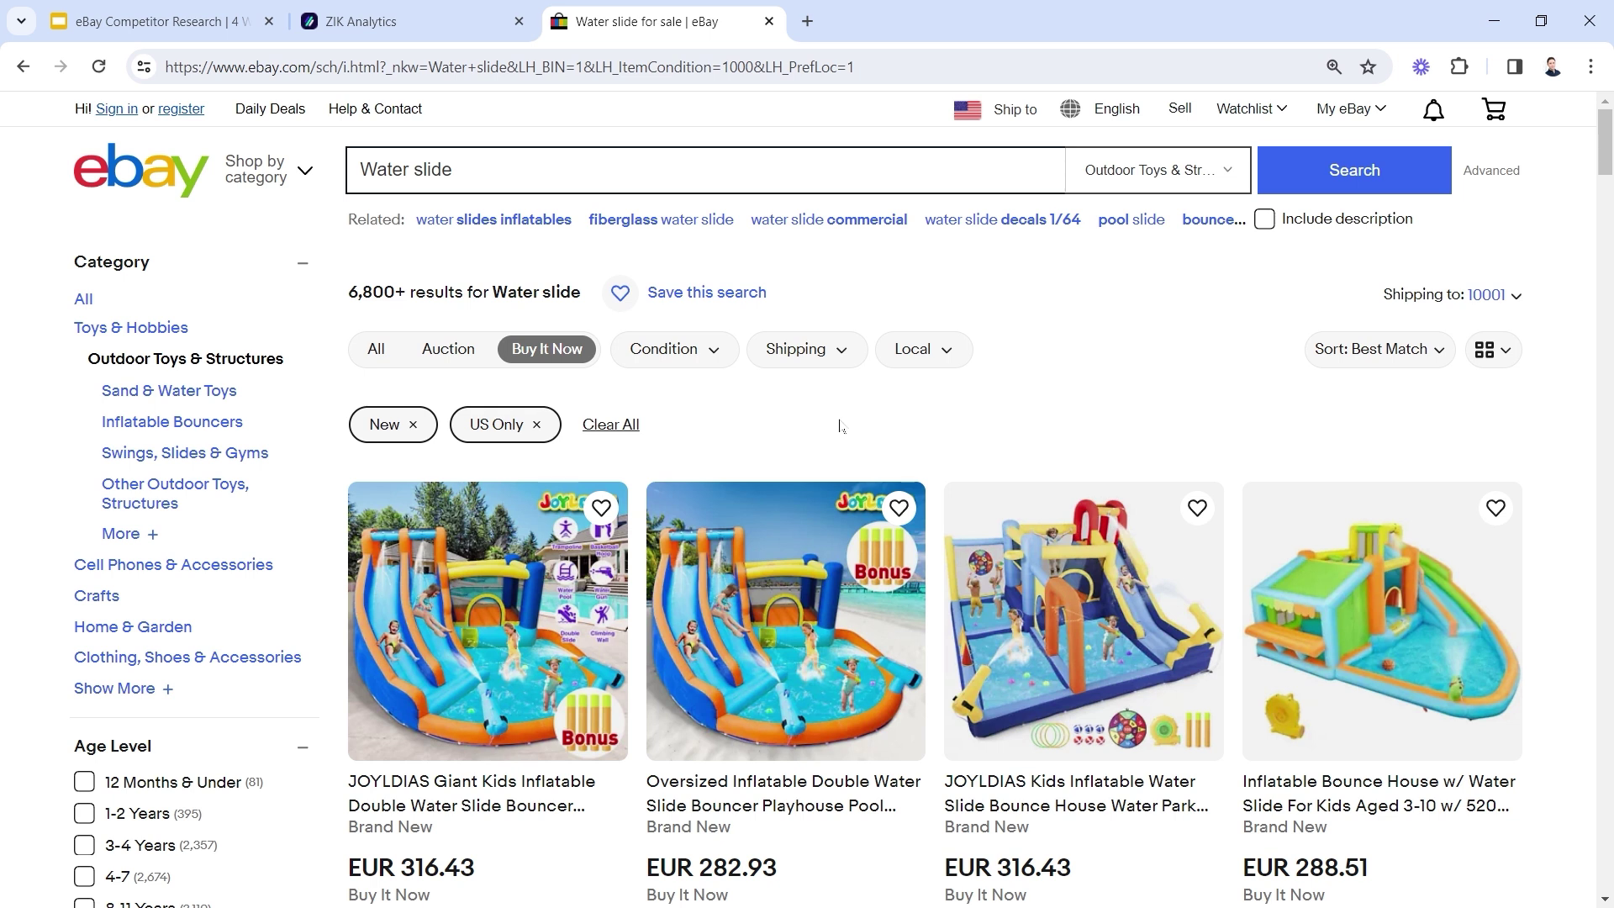
left_click(1515, 304)
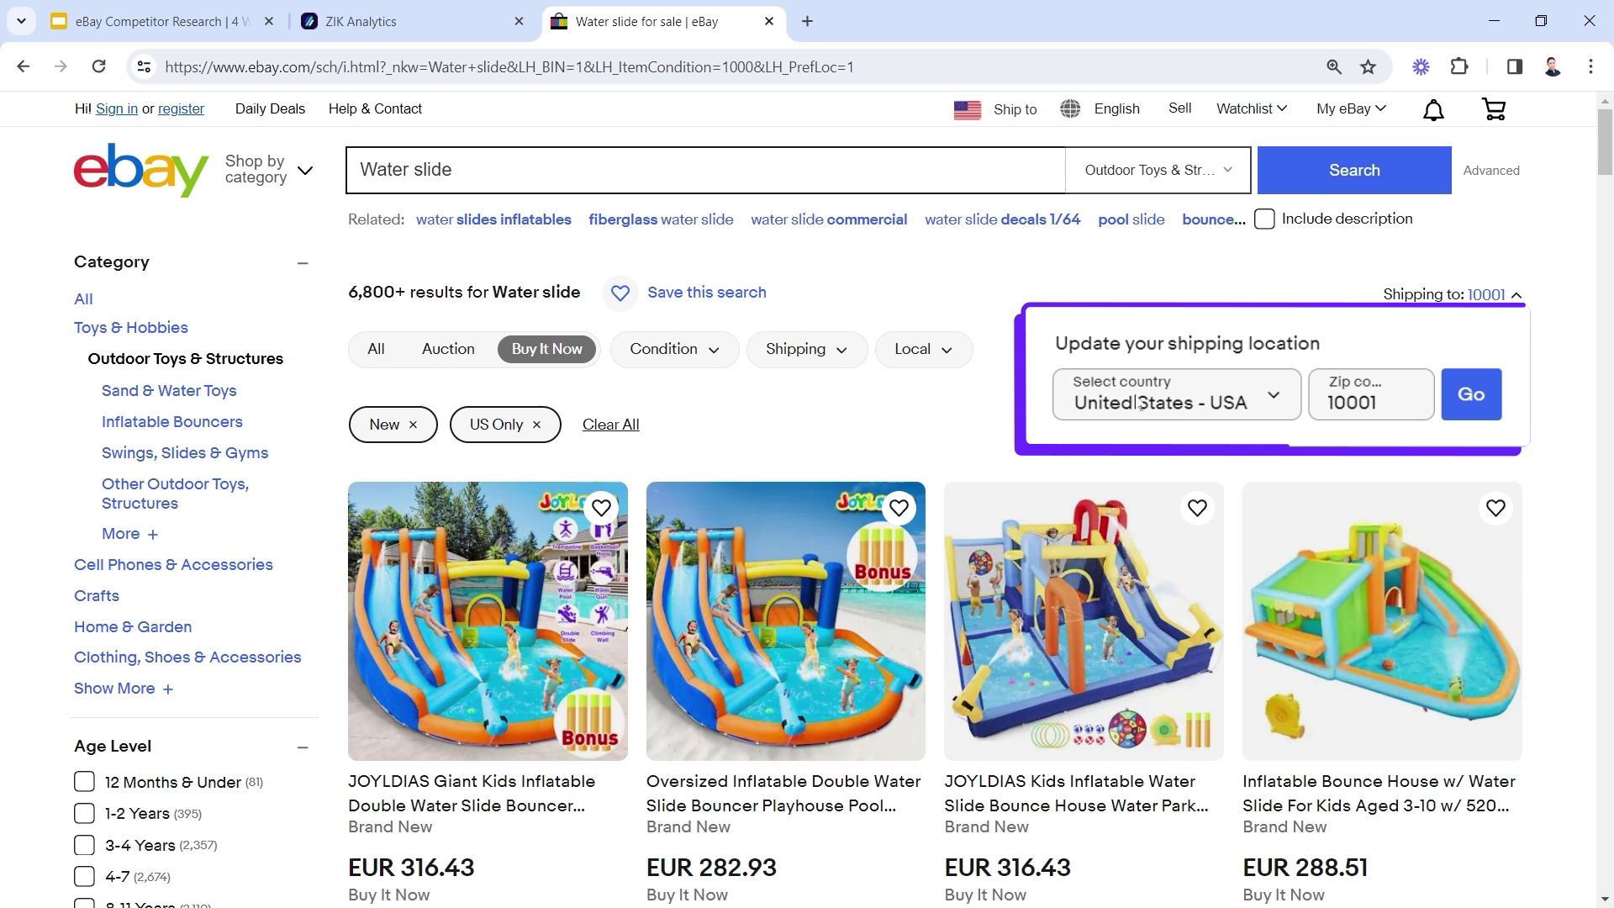
left_click(1211, 399)
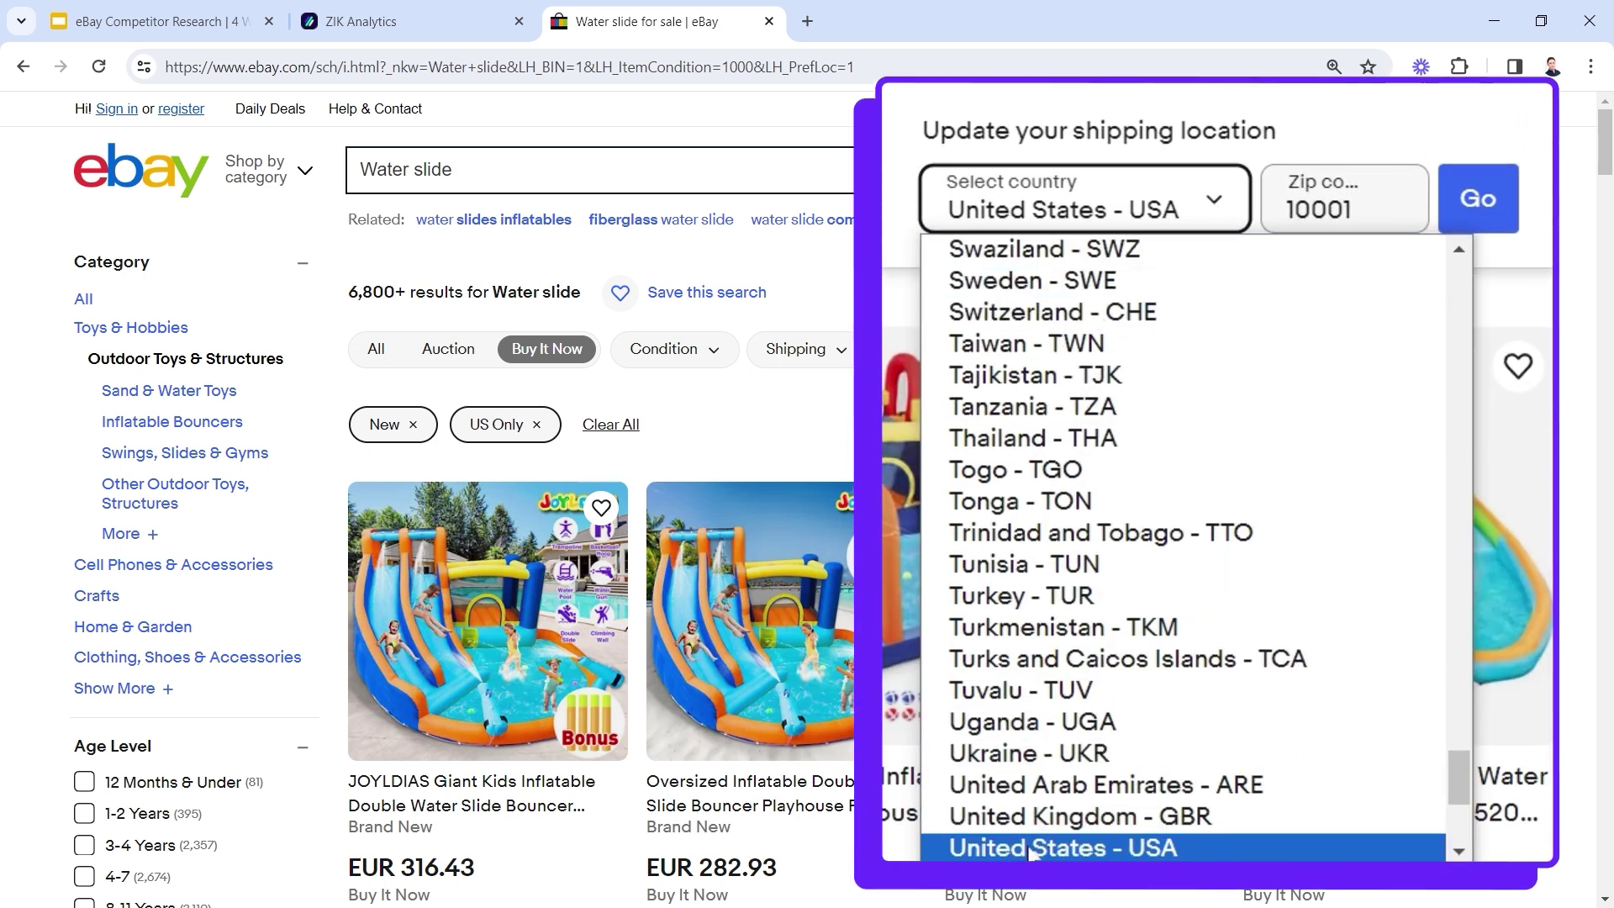
left_click(985, 849)
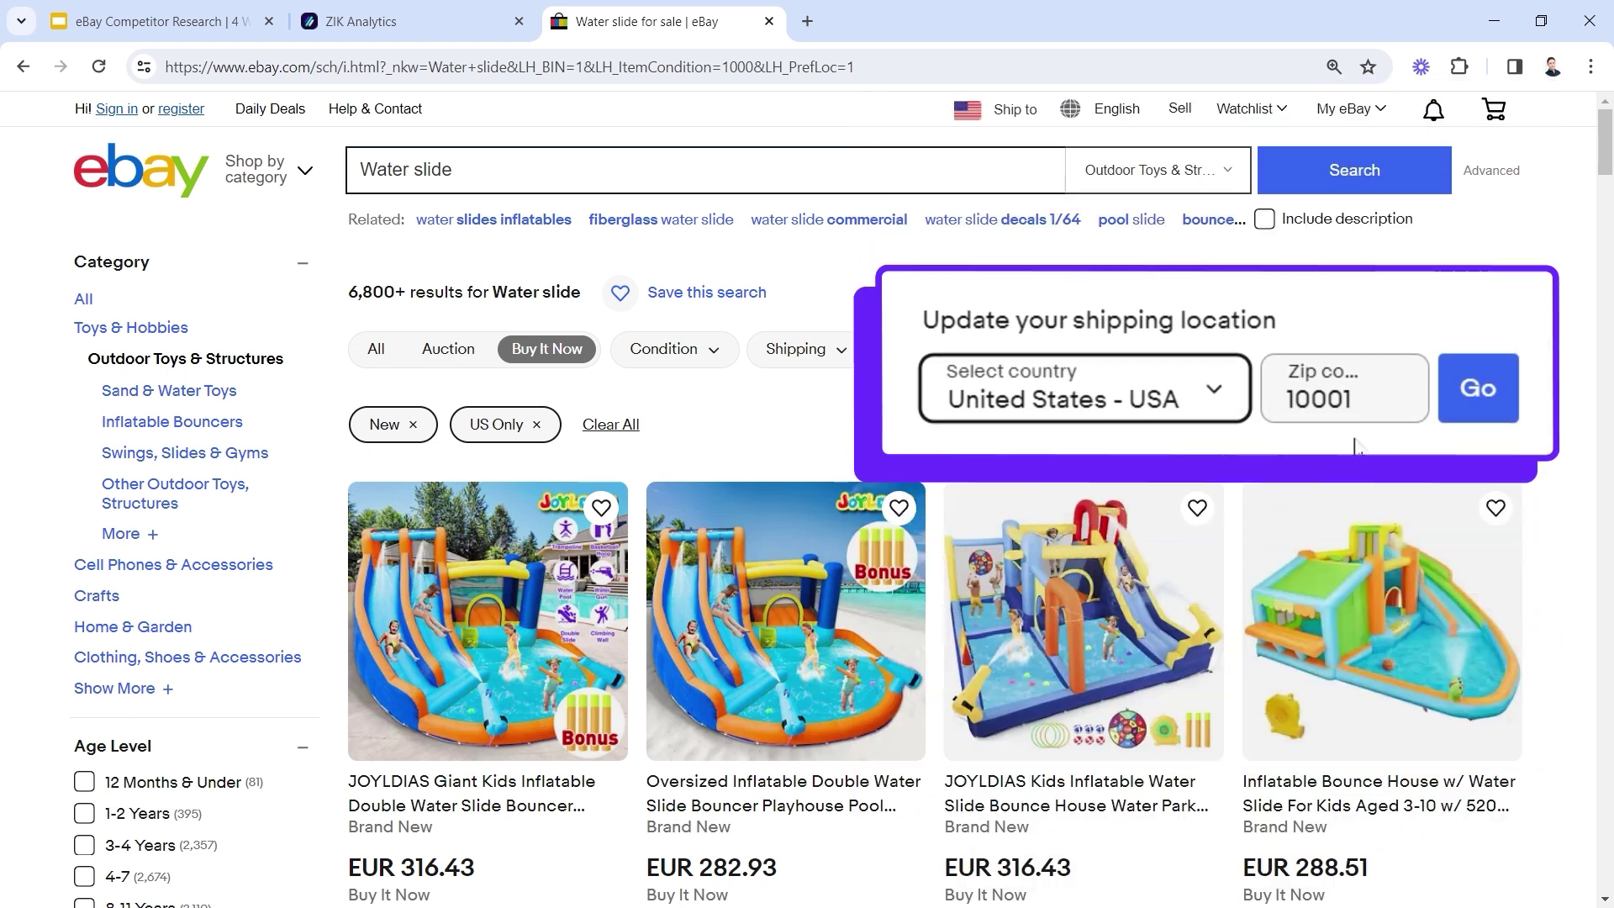
key("Return")
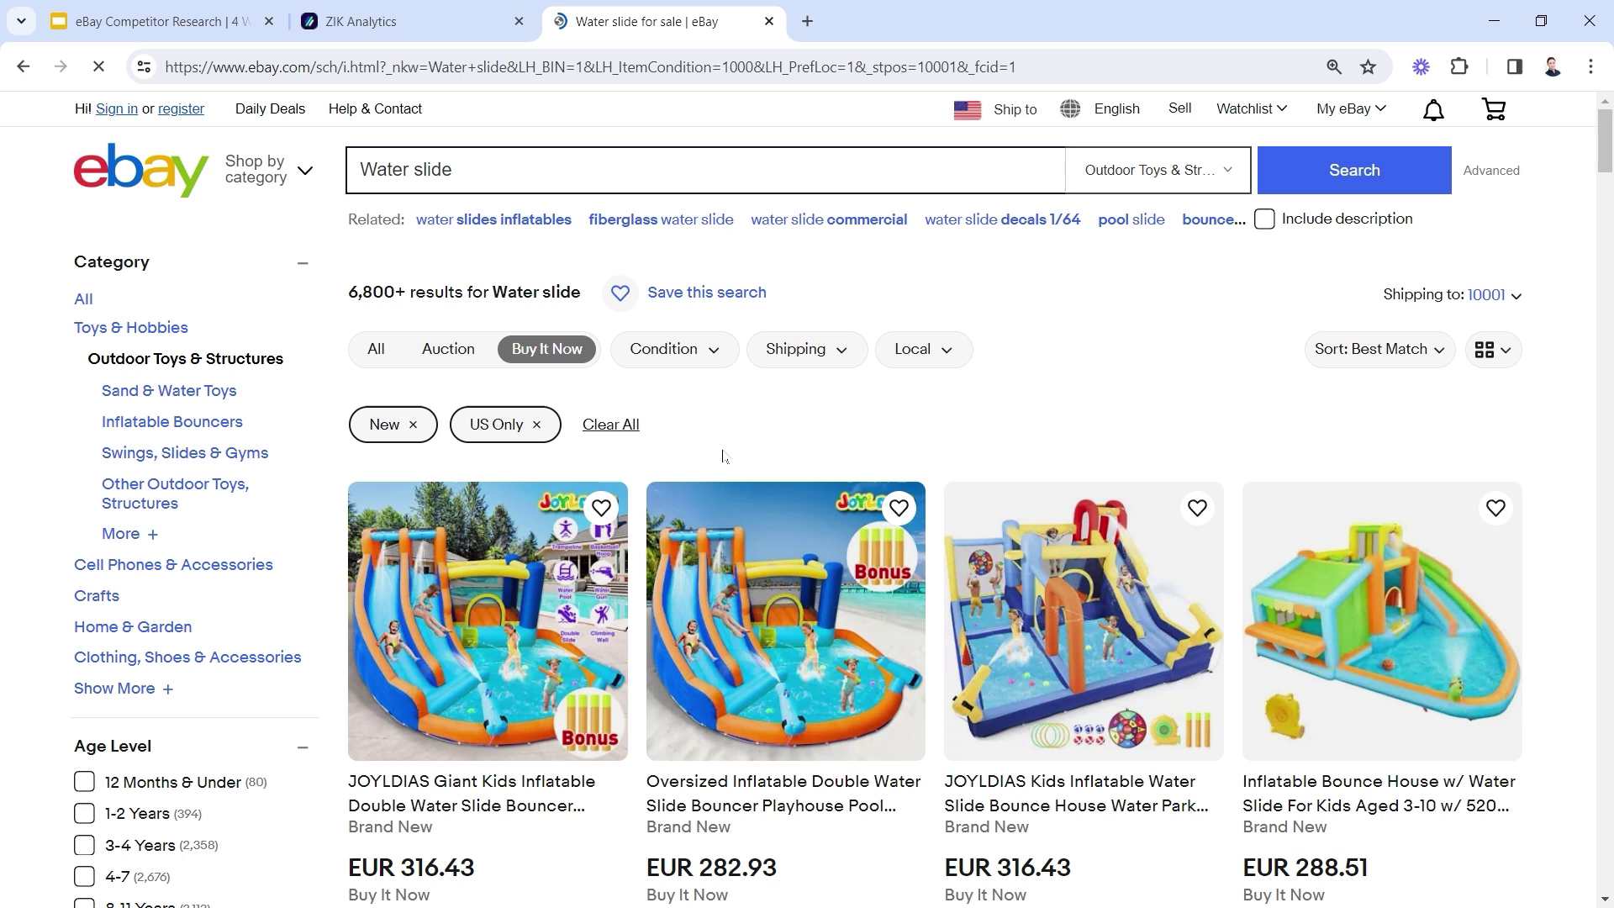
scroll(851, 679, "down", 3)
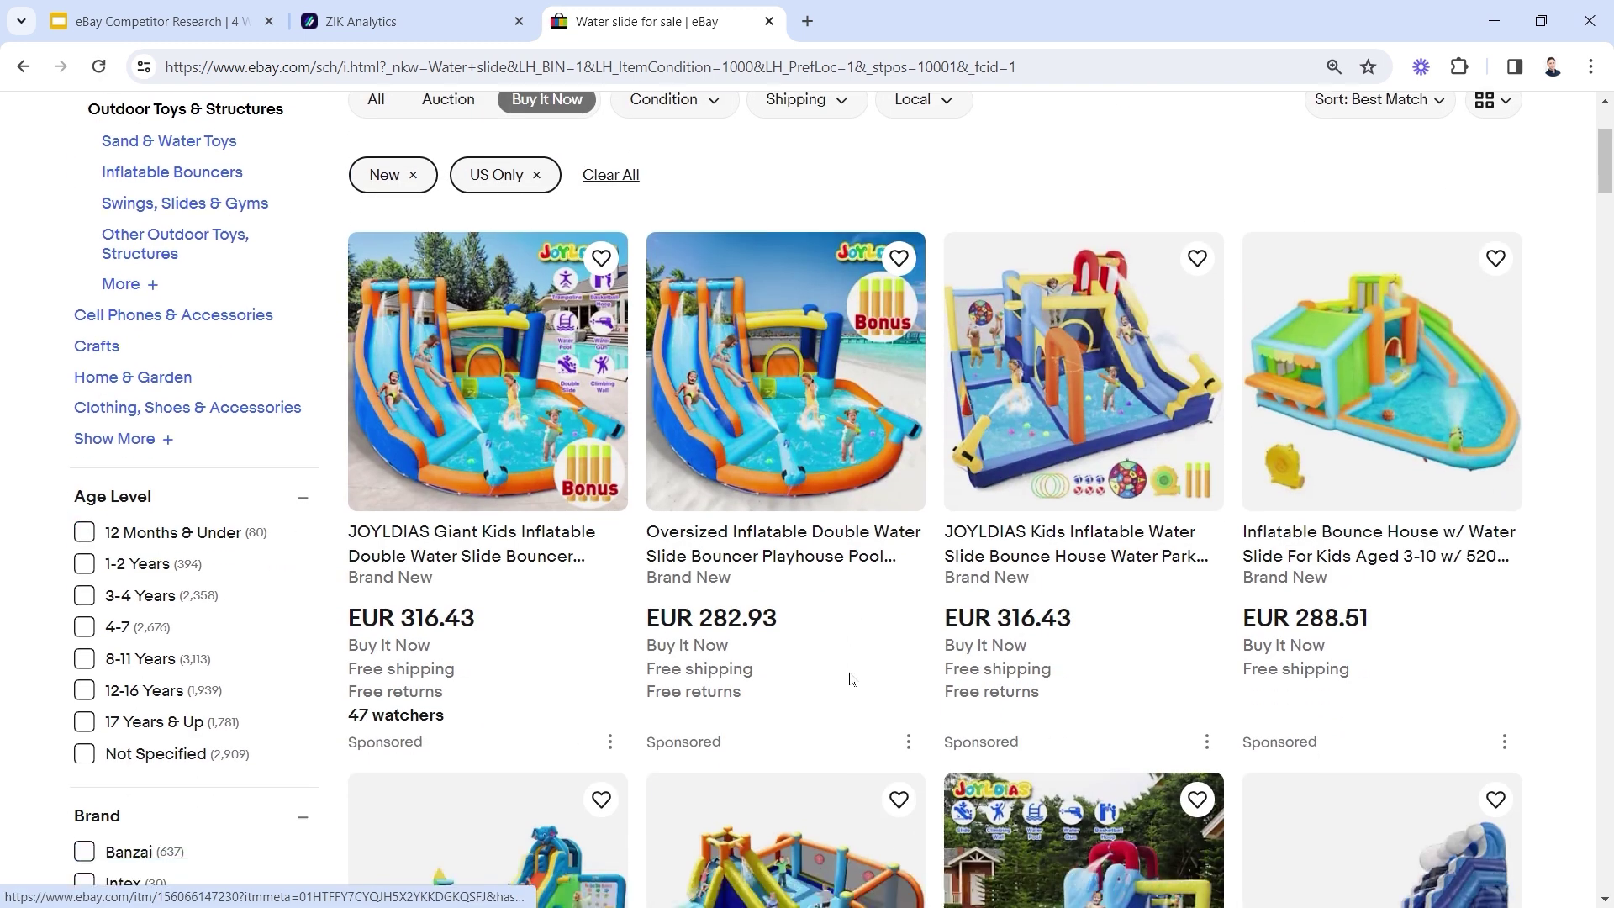
scroll(851, 679, "down", 2)
scroll(841, 672, "up", 3)
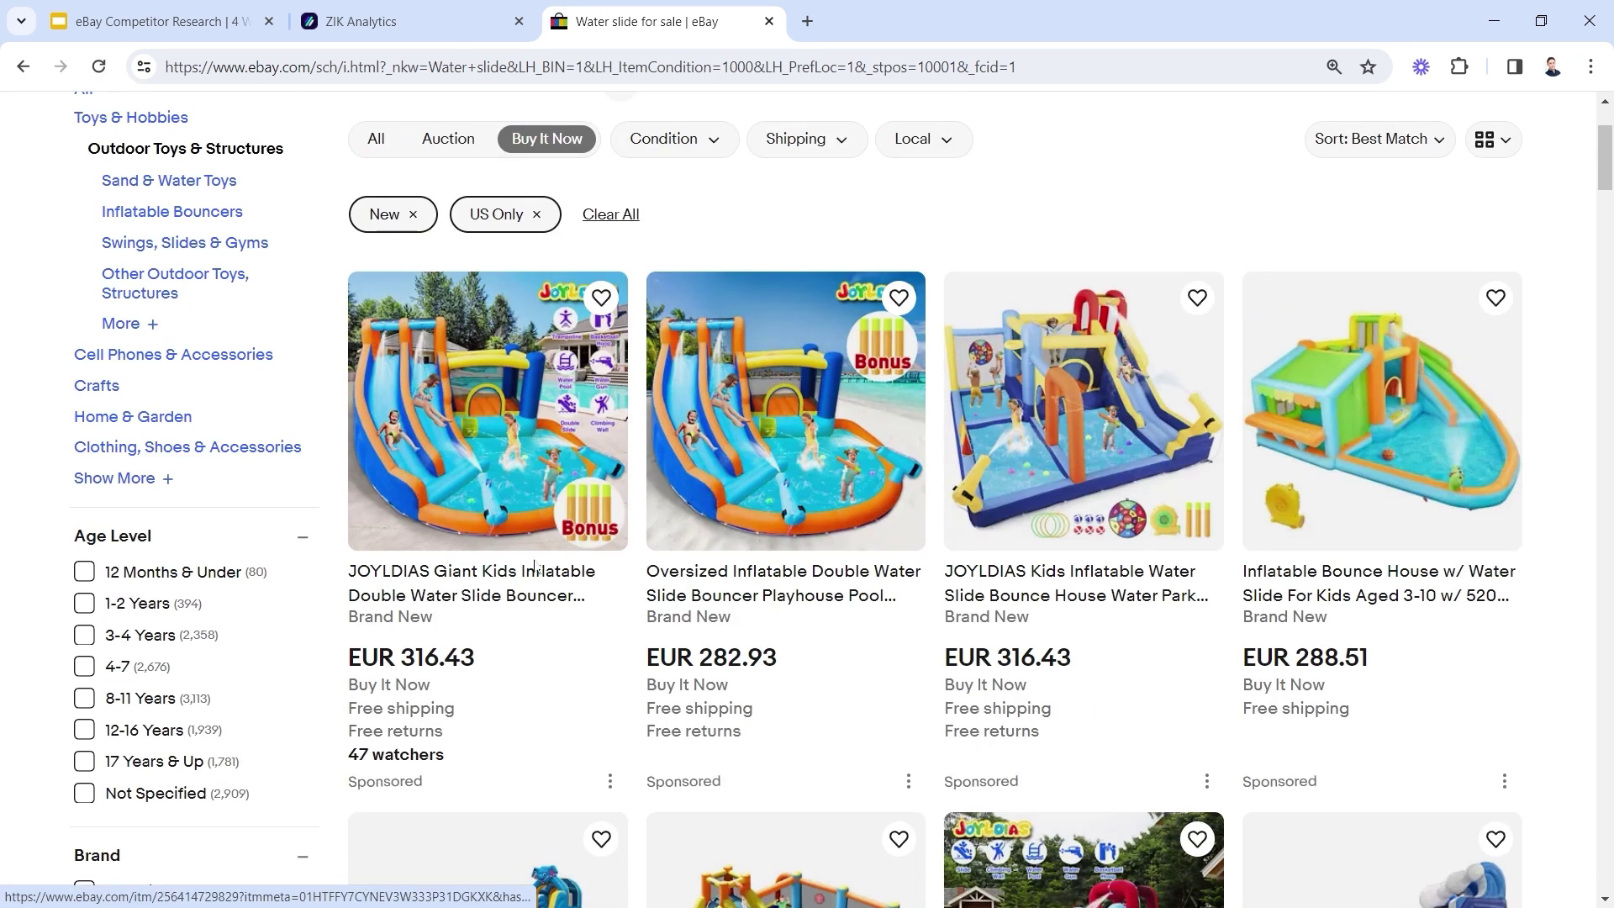
Open the first result, the JOYDIAS inflatable water slide at US $339.99, and copy its seller's username
left_click(456, 588)
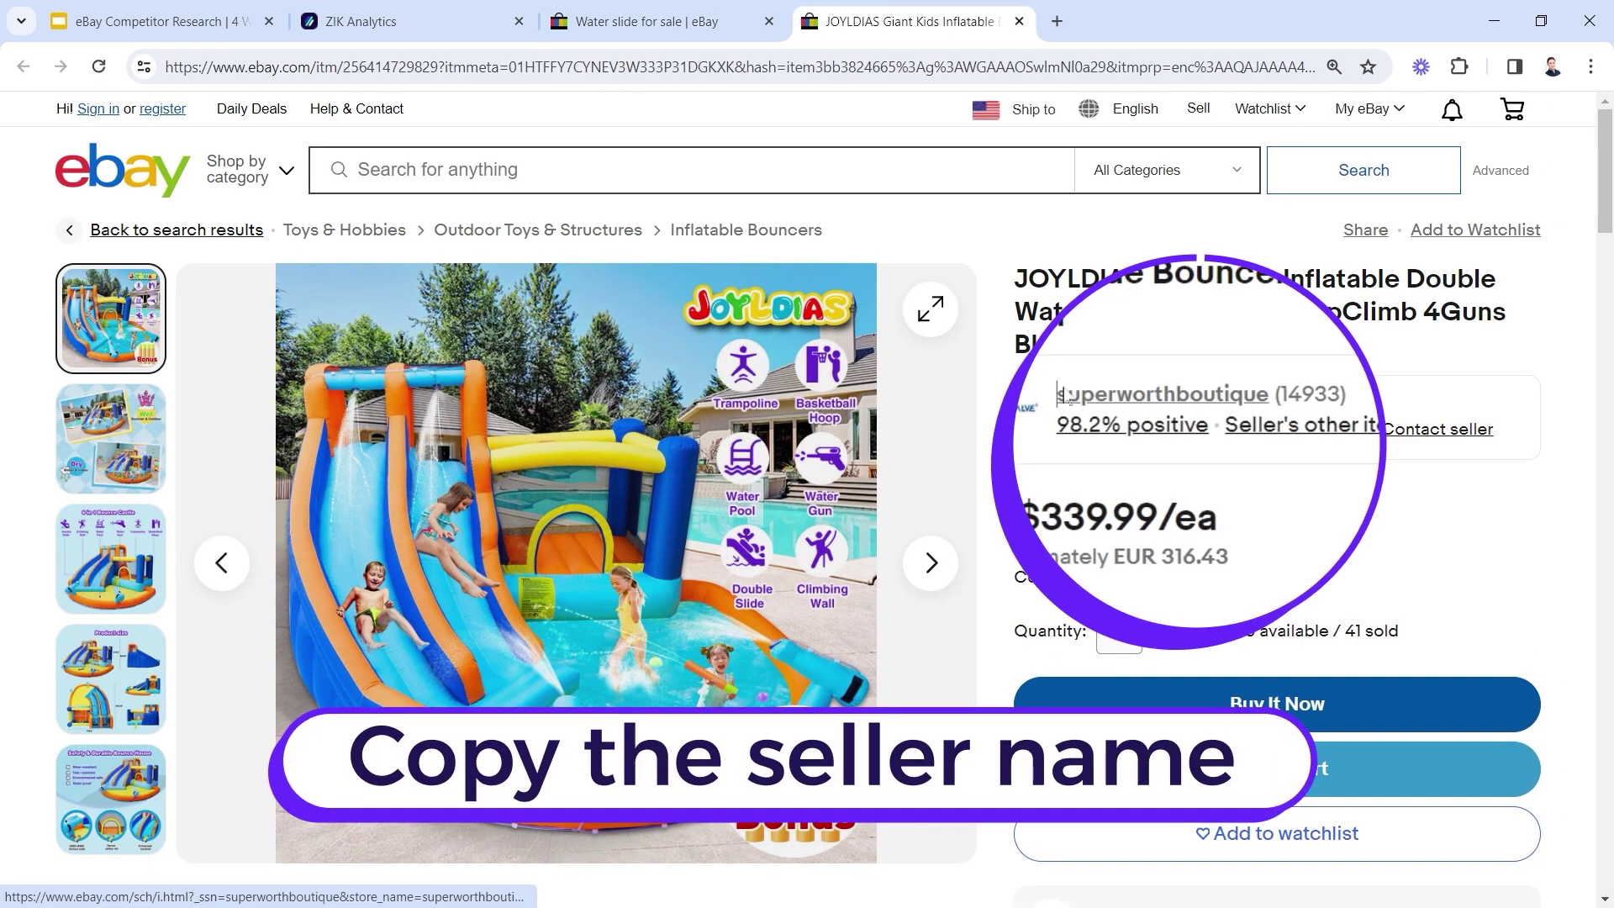
left_click_drag(1088, 406, 1253, 409)
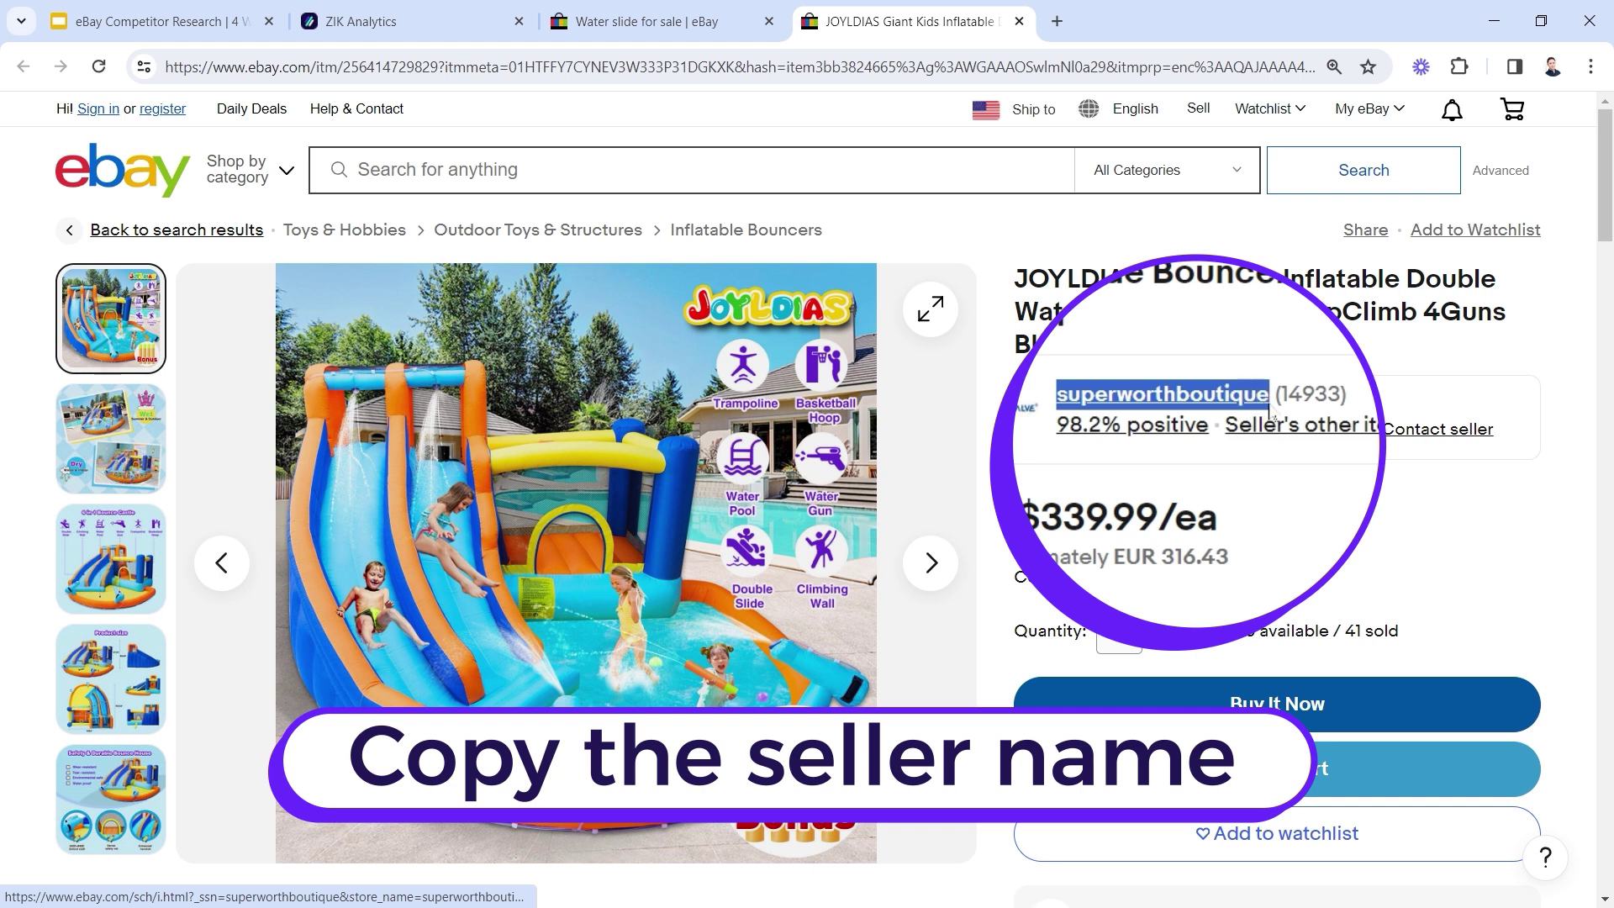
right_click(1215, 409)
left_click(1300, 666)
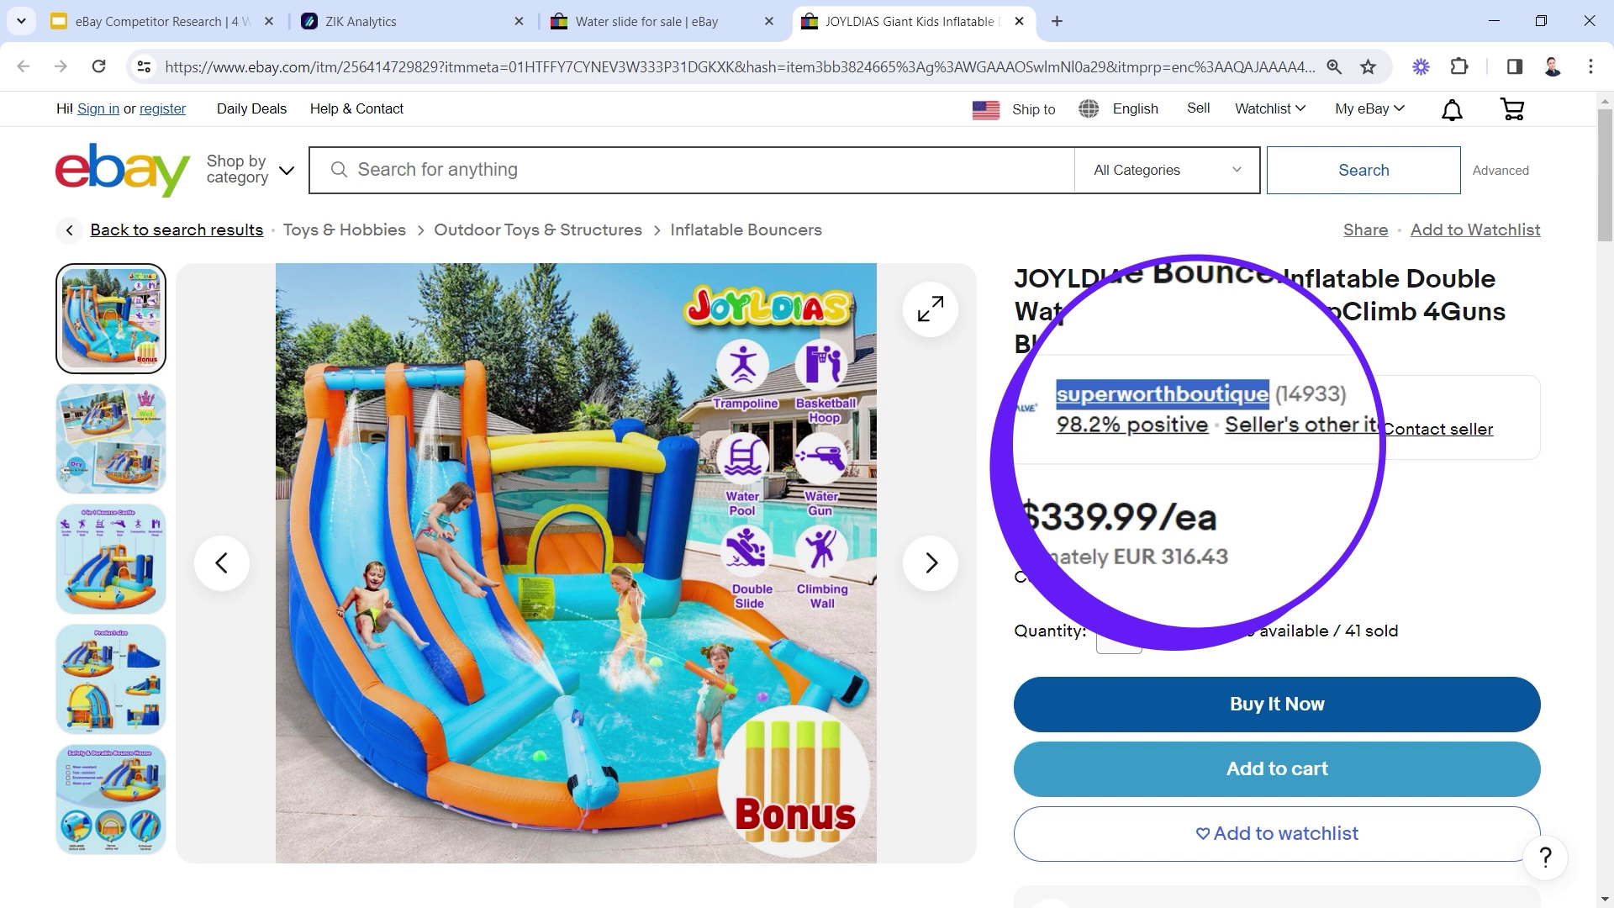
right_click(1221, 410)
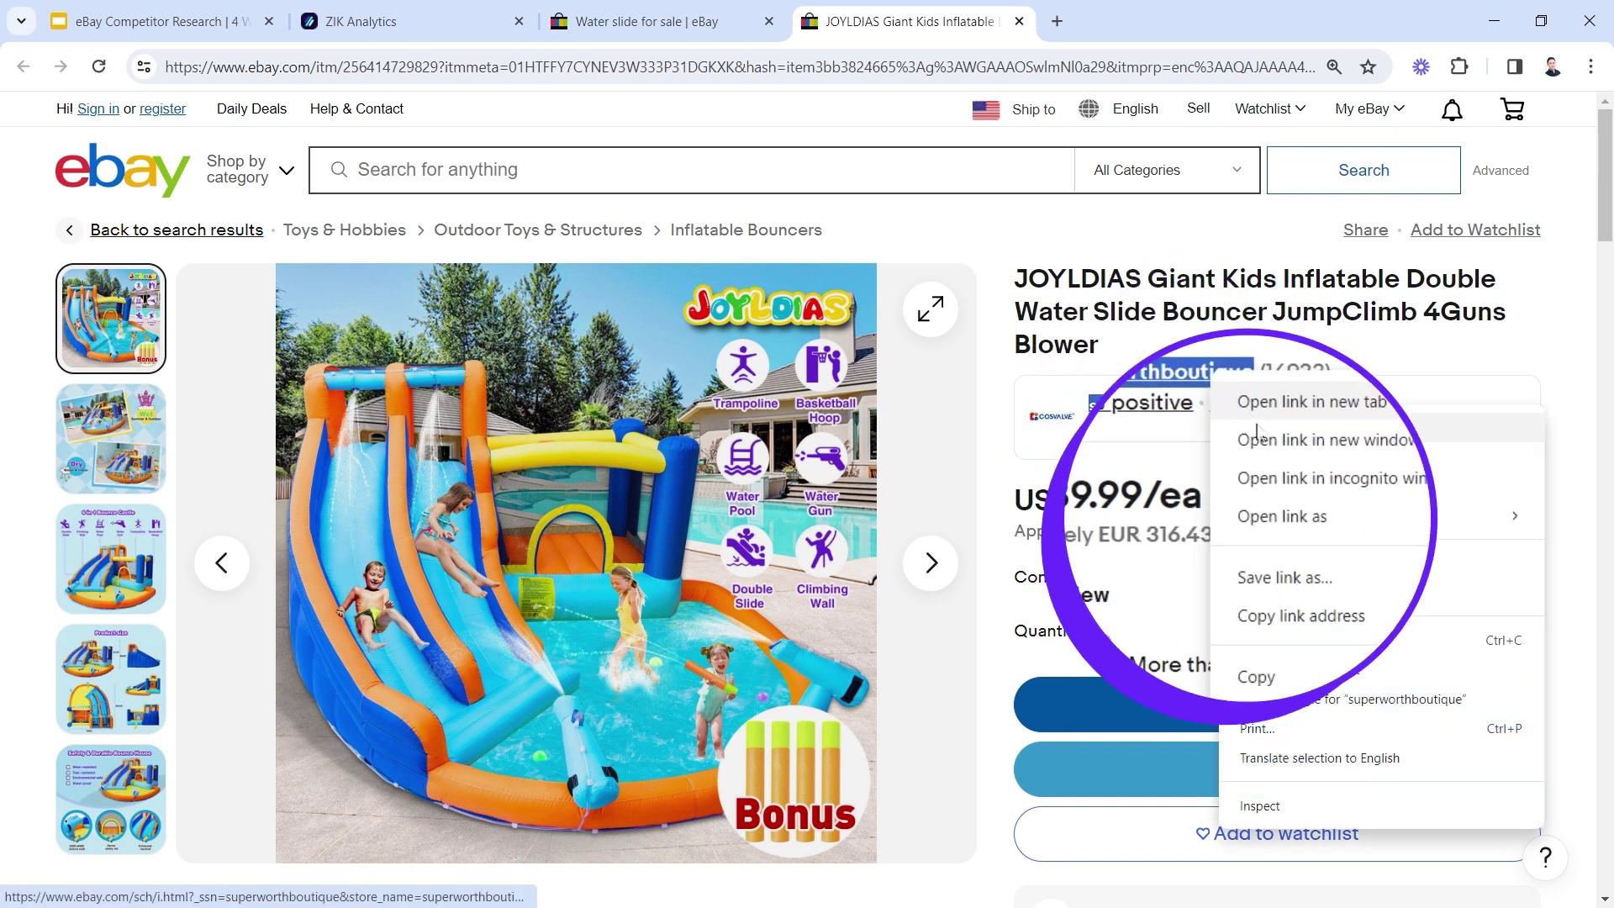
left_click(1267, 645)
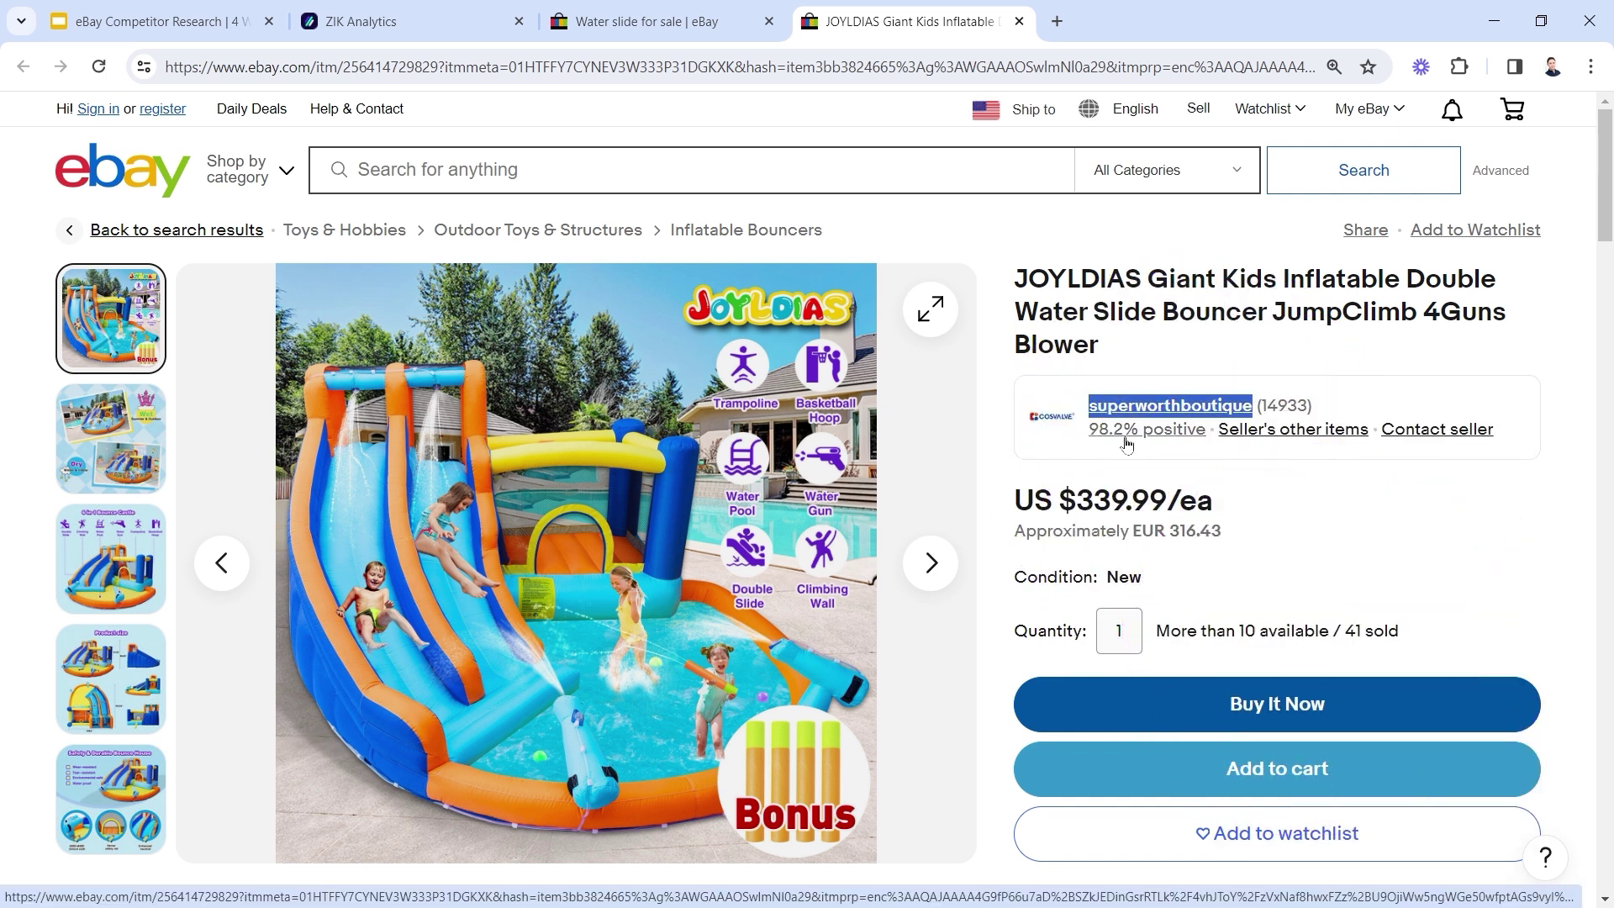
left_click(1308, 540)
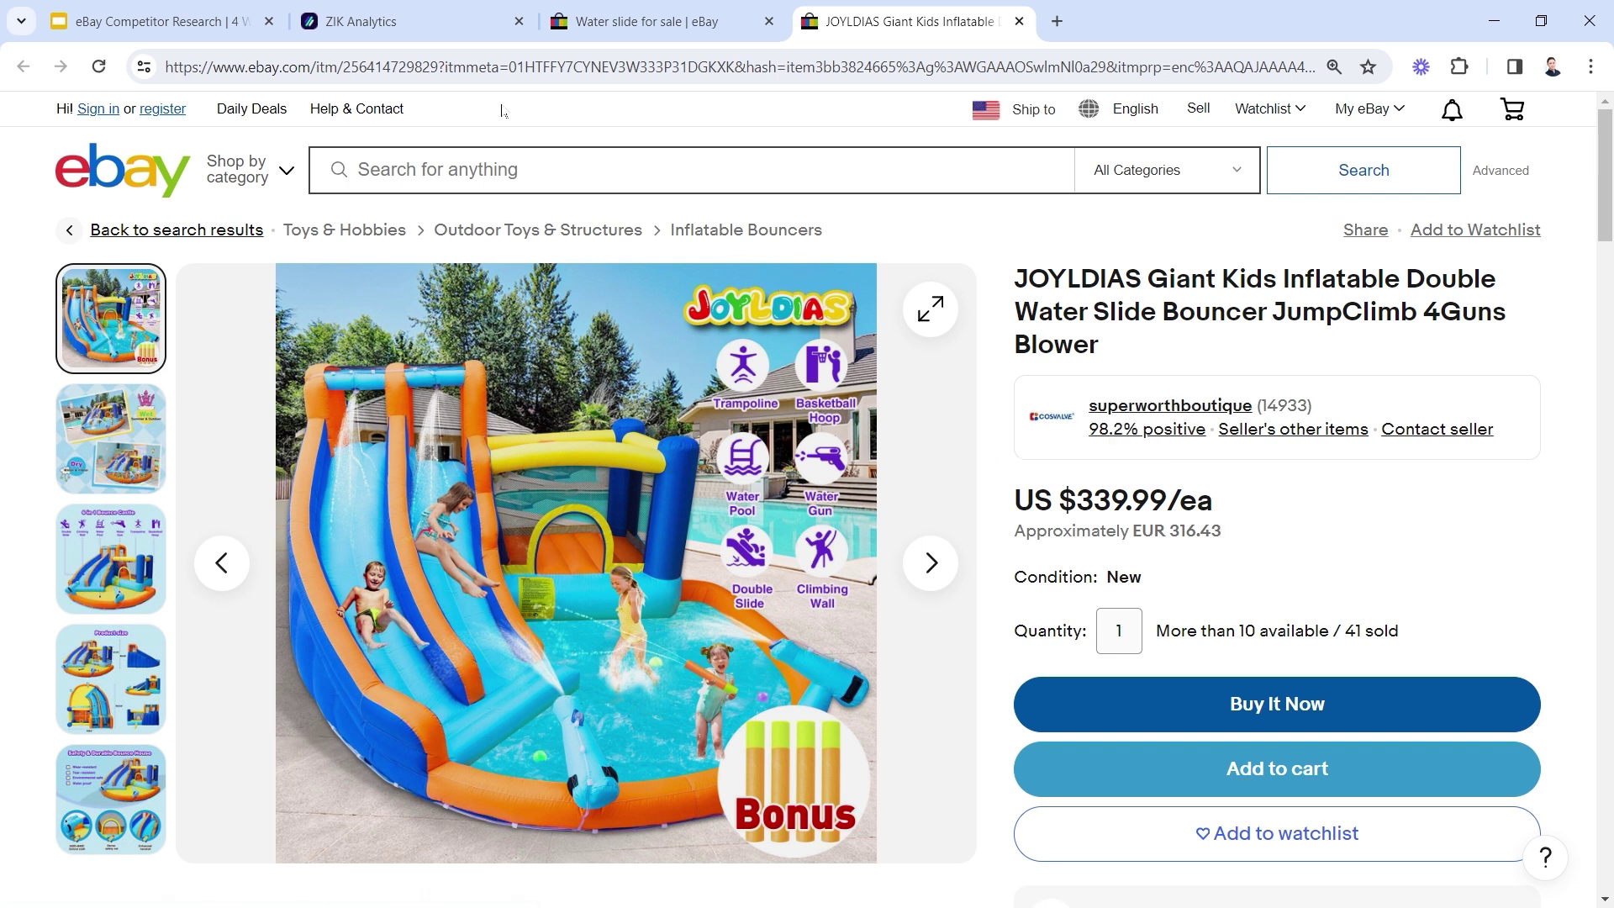
Paste the copied seller into ZIK Competitor Research and search with the 30 Days period
left_click(395, 22)
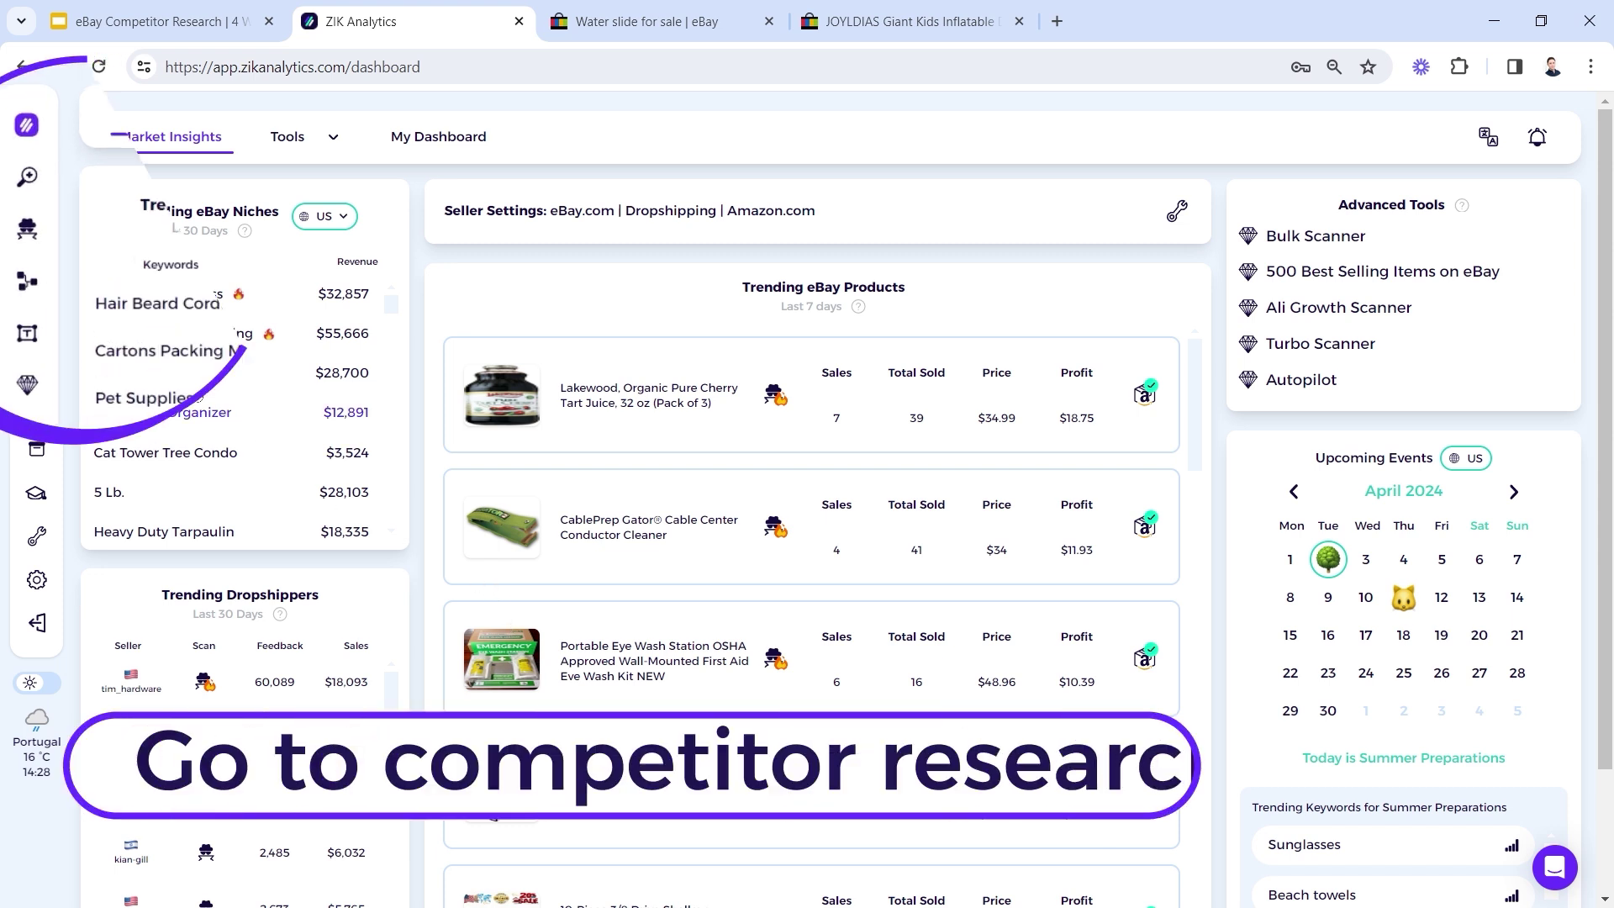
left_click(25, 235)
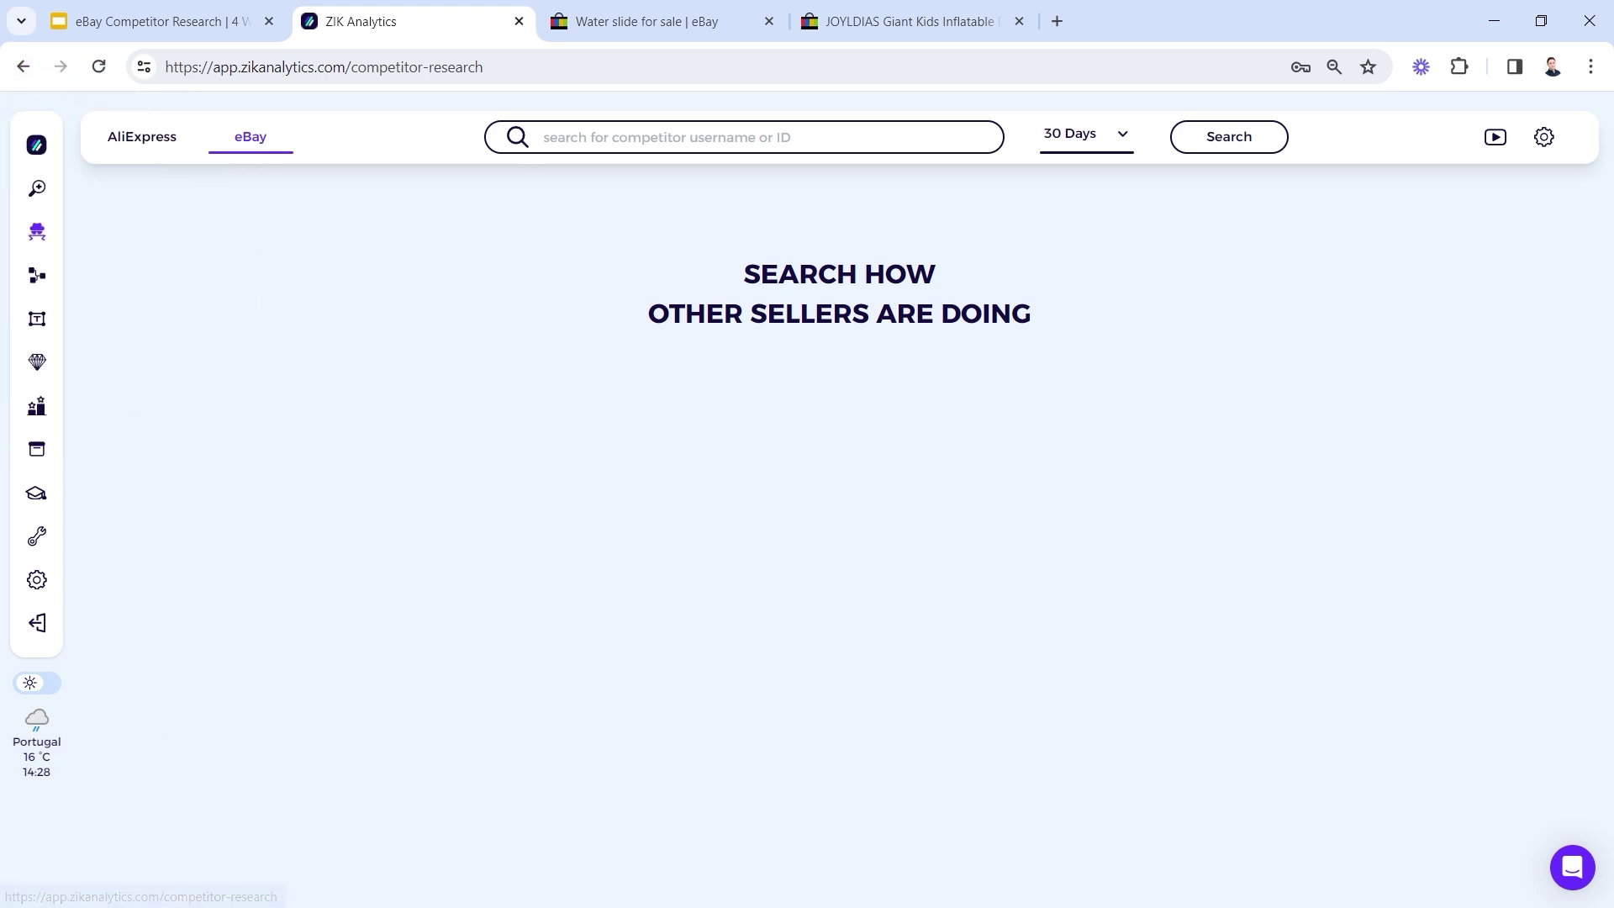
right_click(614, 139)
left_click(699, 348)
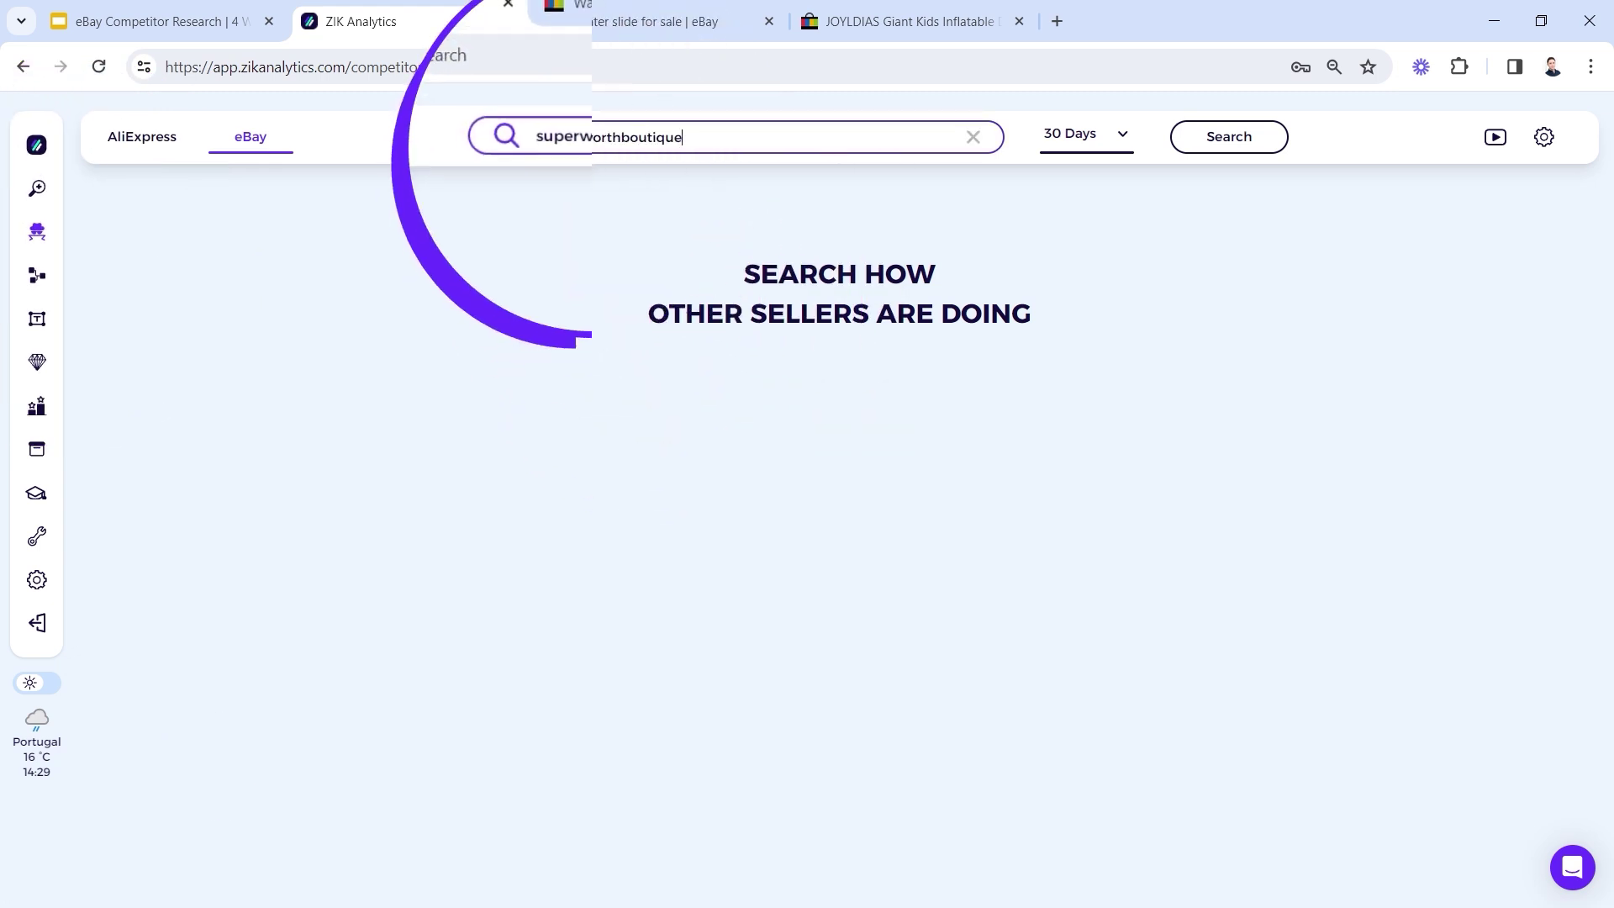
left_click(1067, 126)
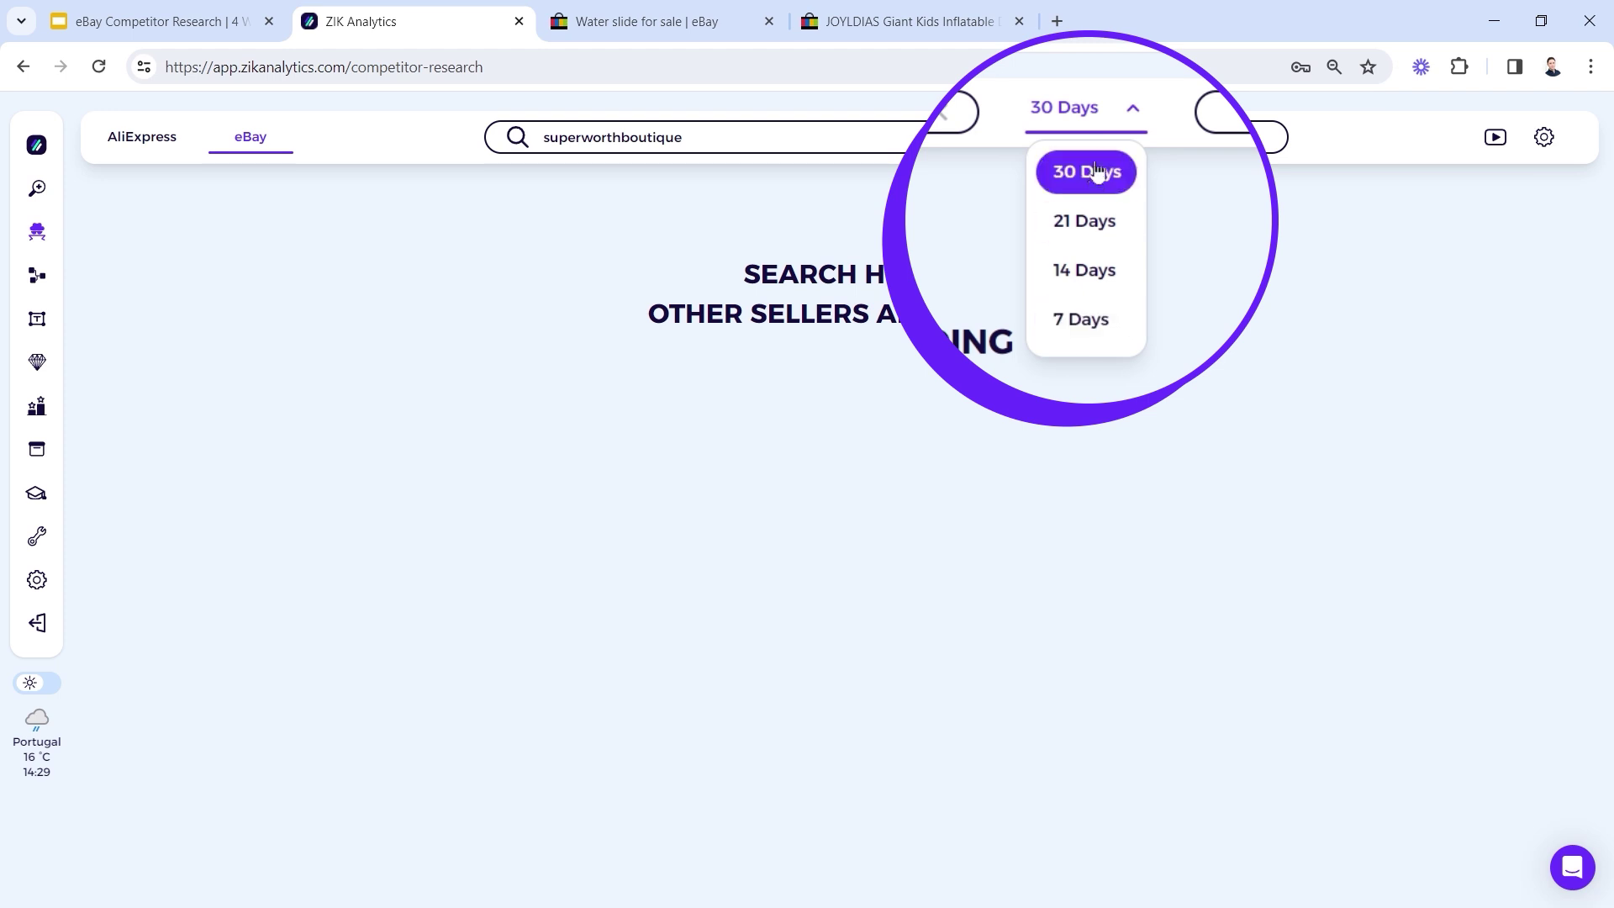
left_click(1095, 178)
left_click(1211, 149)
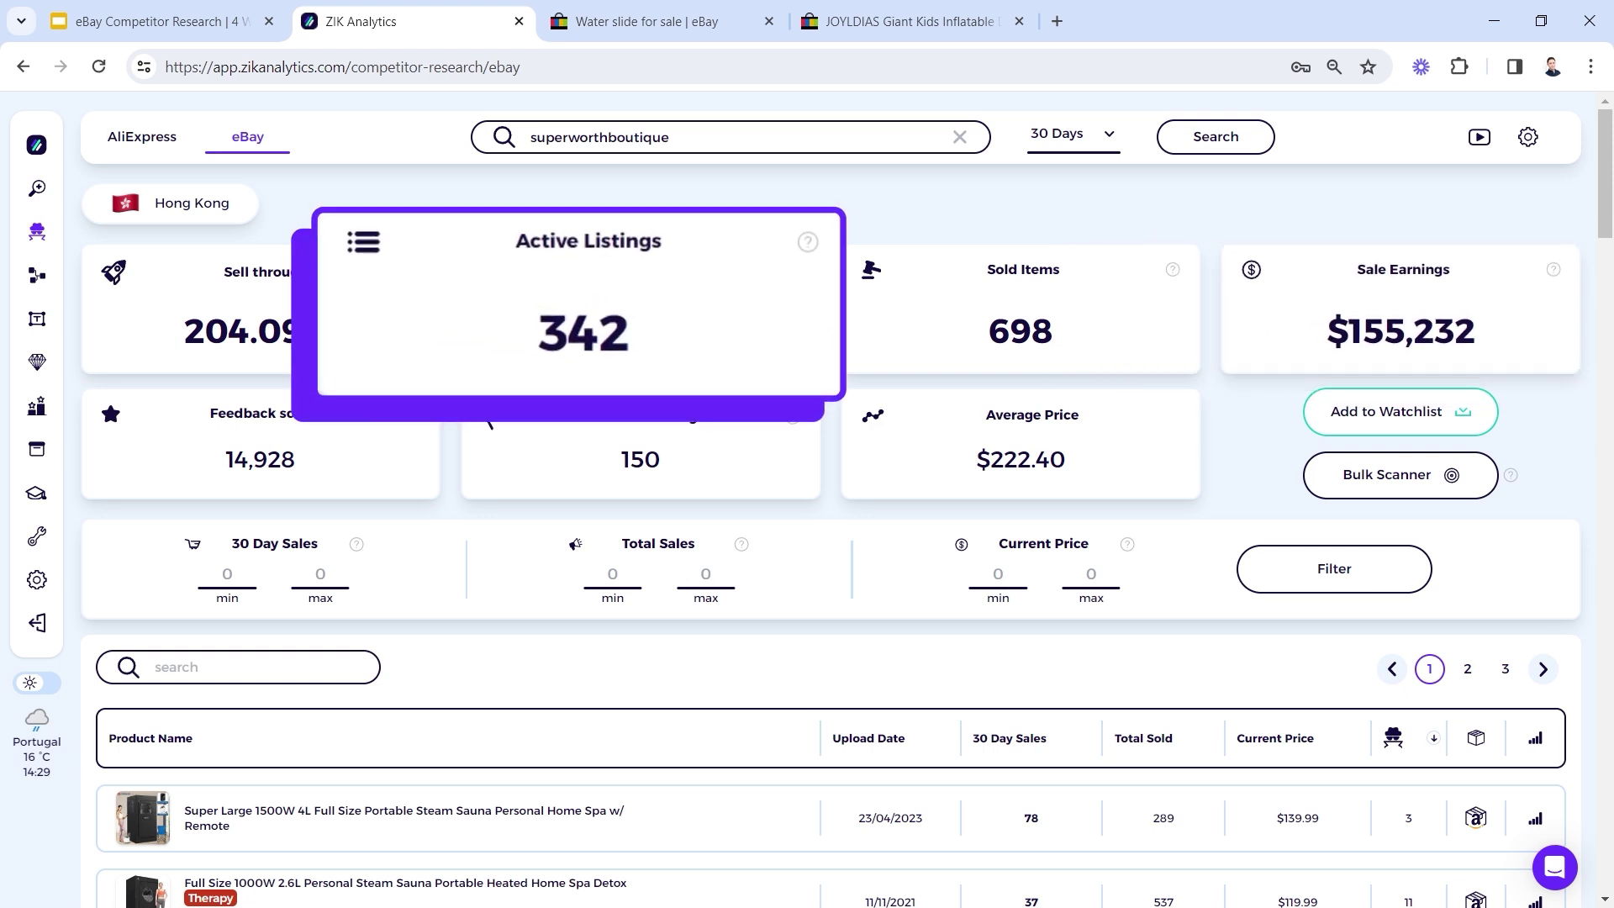
Highlight the seller's 342 active listings, $222.40 average price, 698 sold and Hong Kong location, then scroll the products
left_click_drag(534, 332, 627, 332)
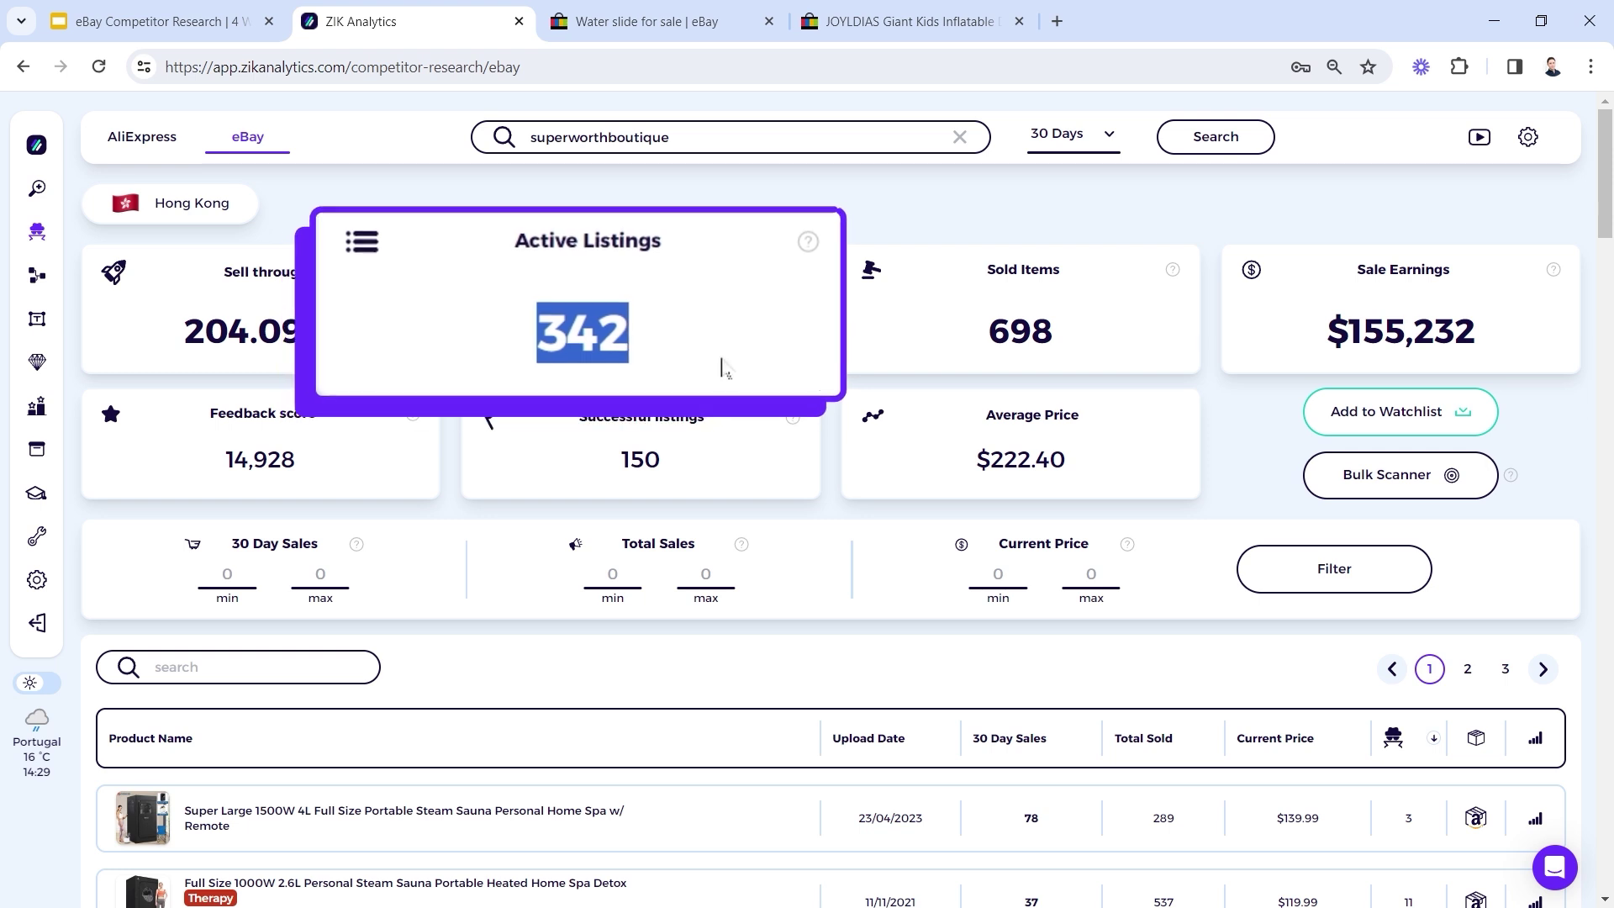
left_click_drag(1081, 474, 1156, 475)
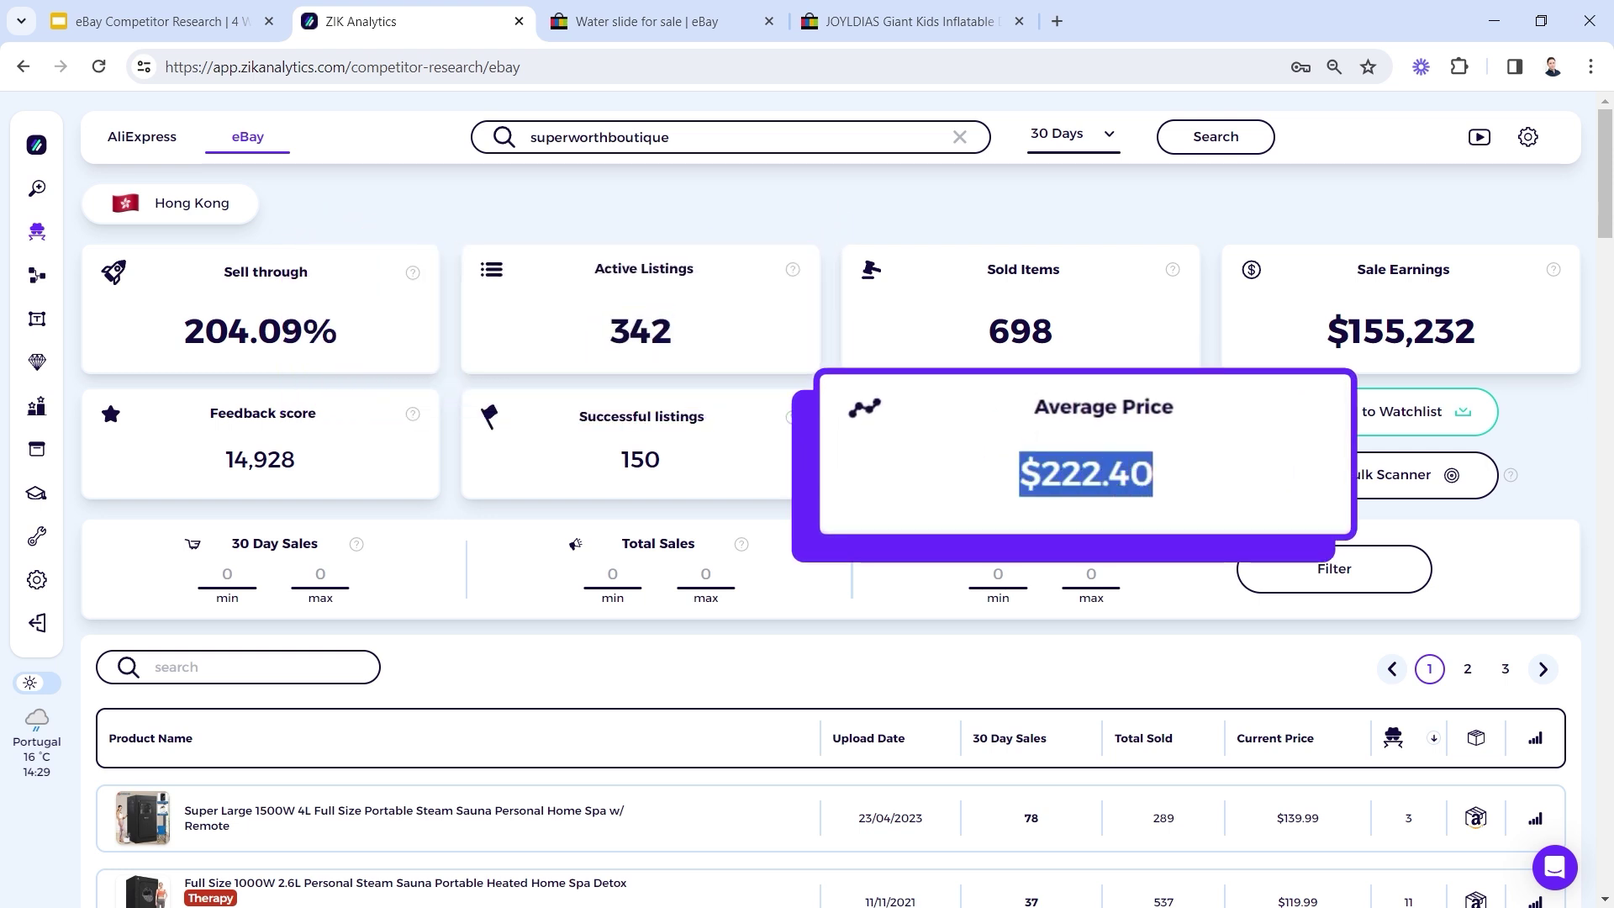
left_click_drag(1097, 333, 1278, 361)
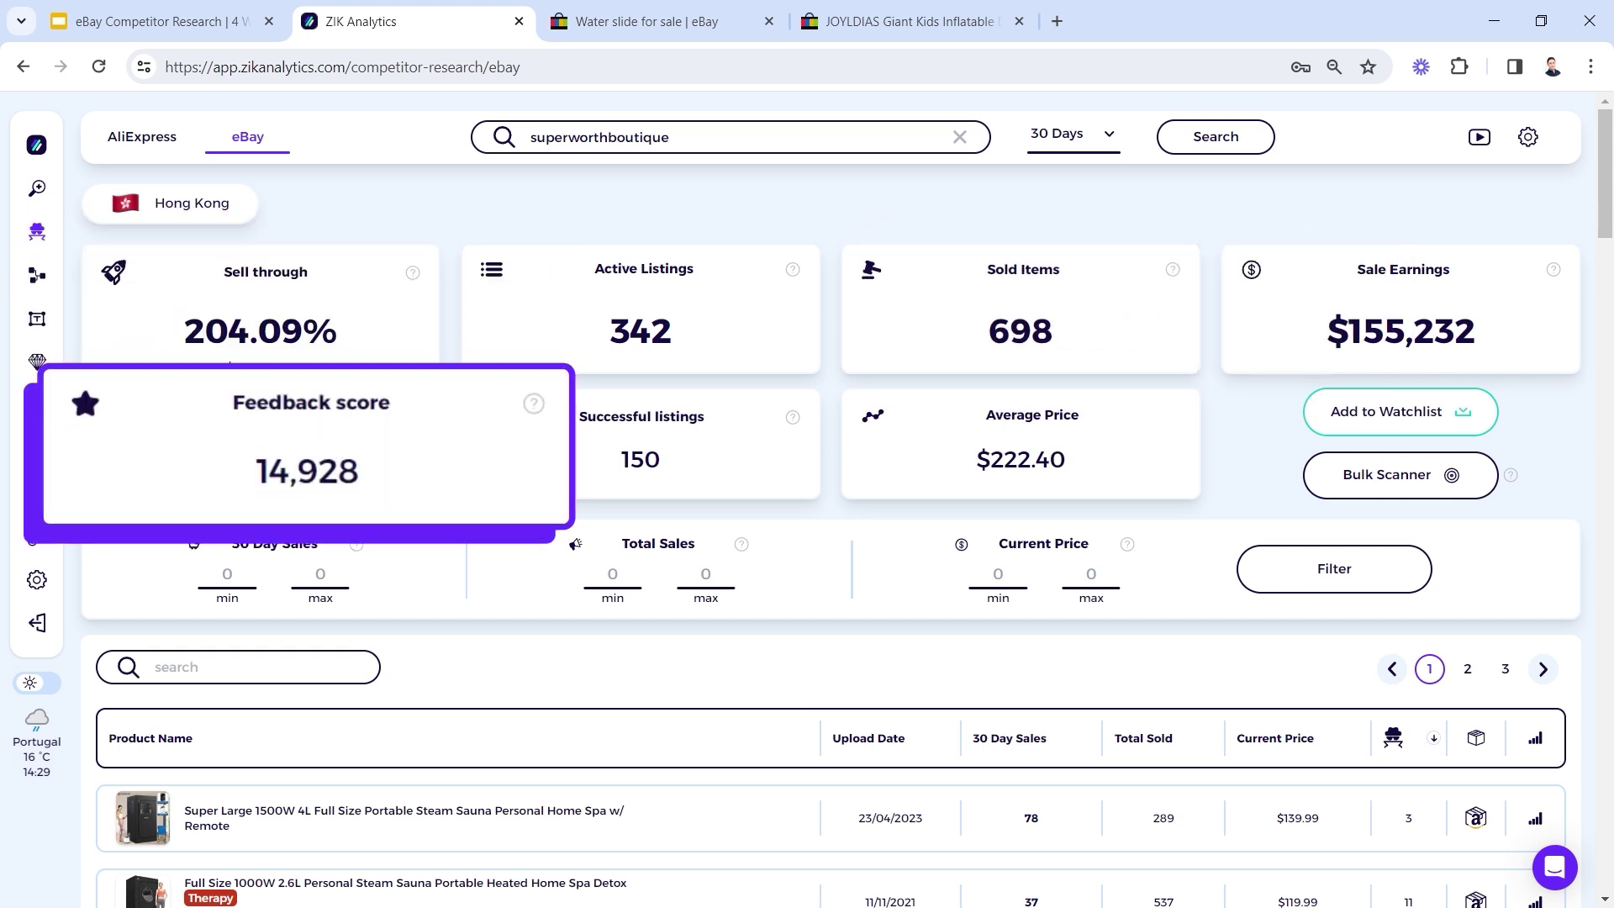
left_click_drag(150, 202, 247, 202)
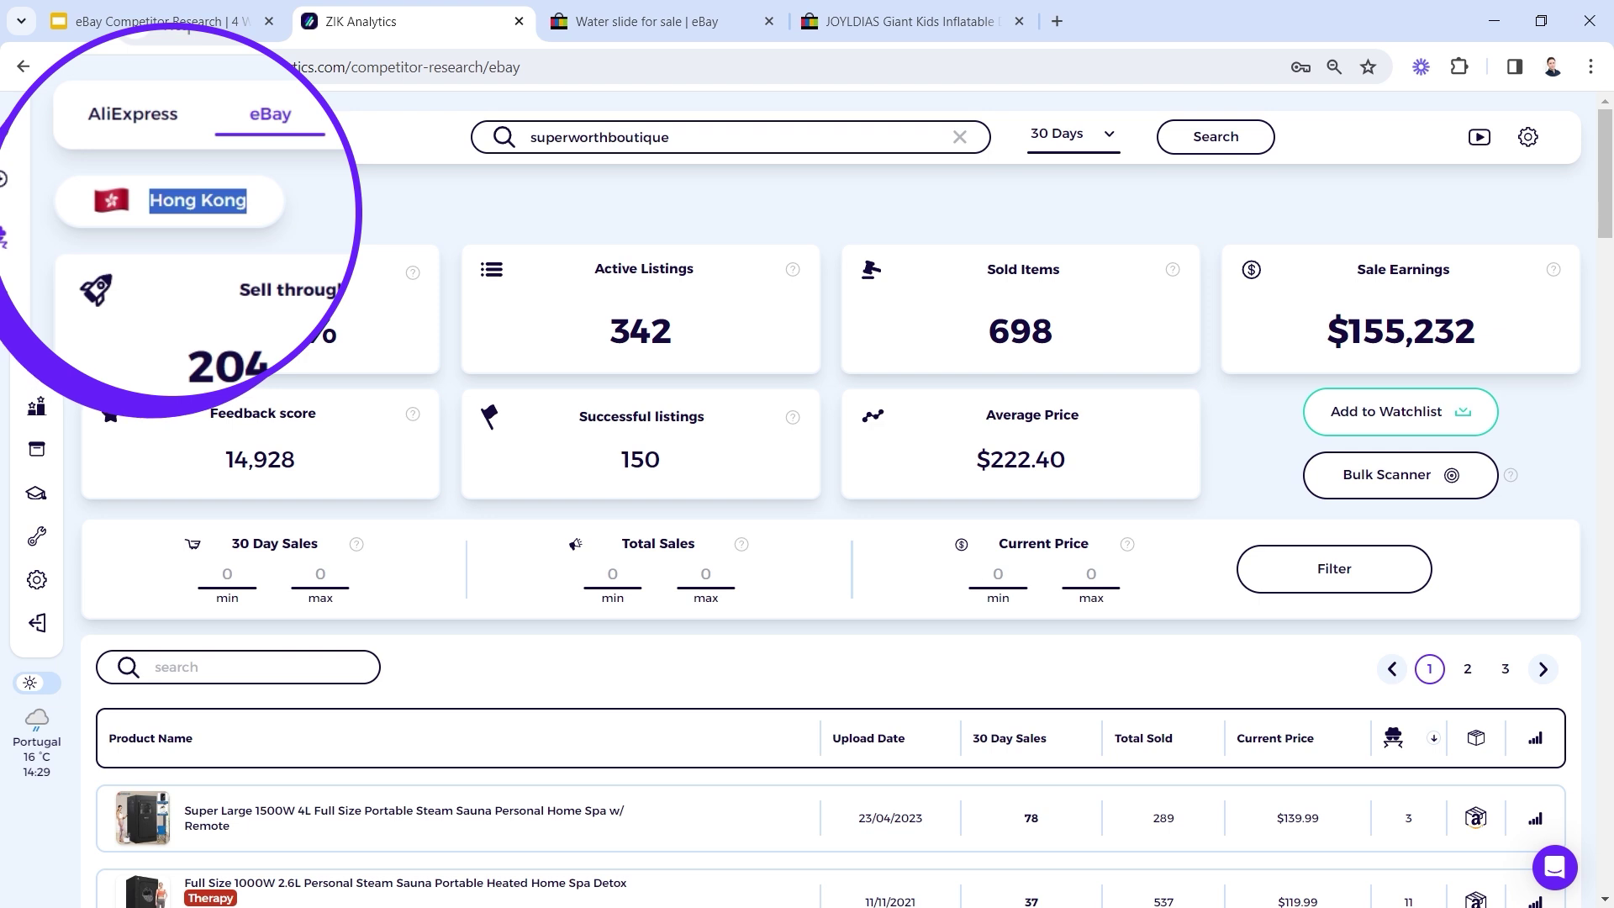
scroll(763, 367, "down", 4)
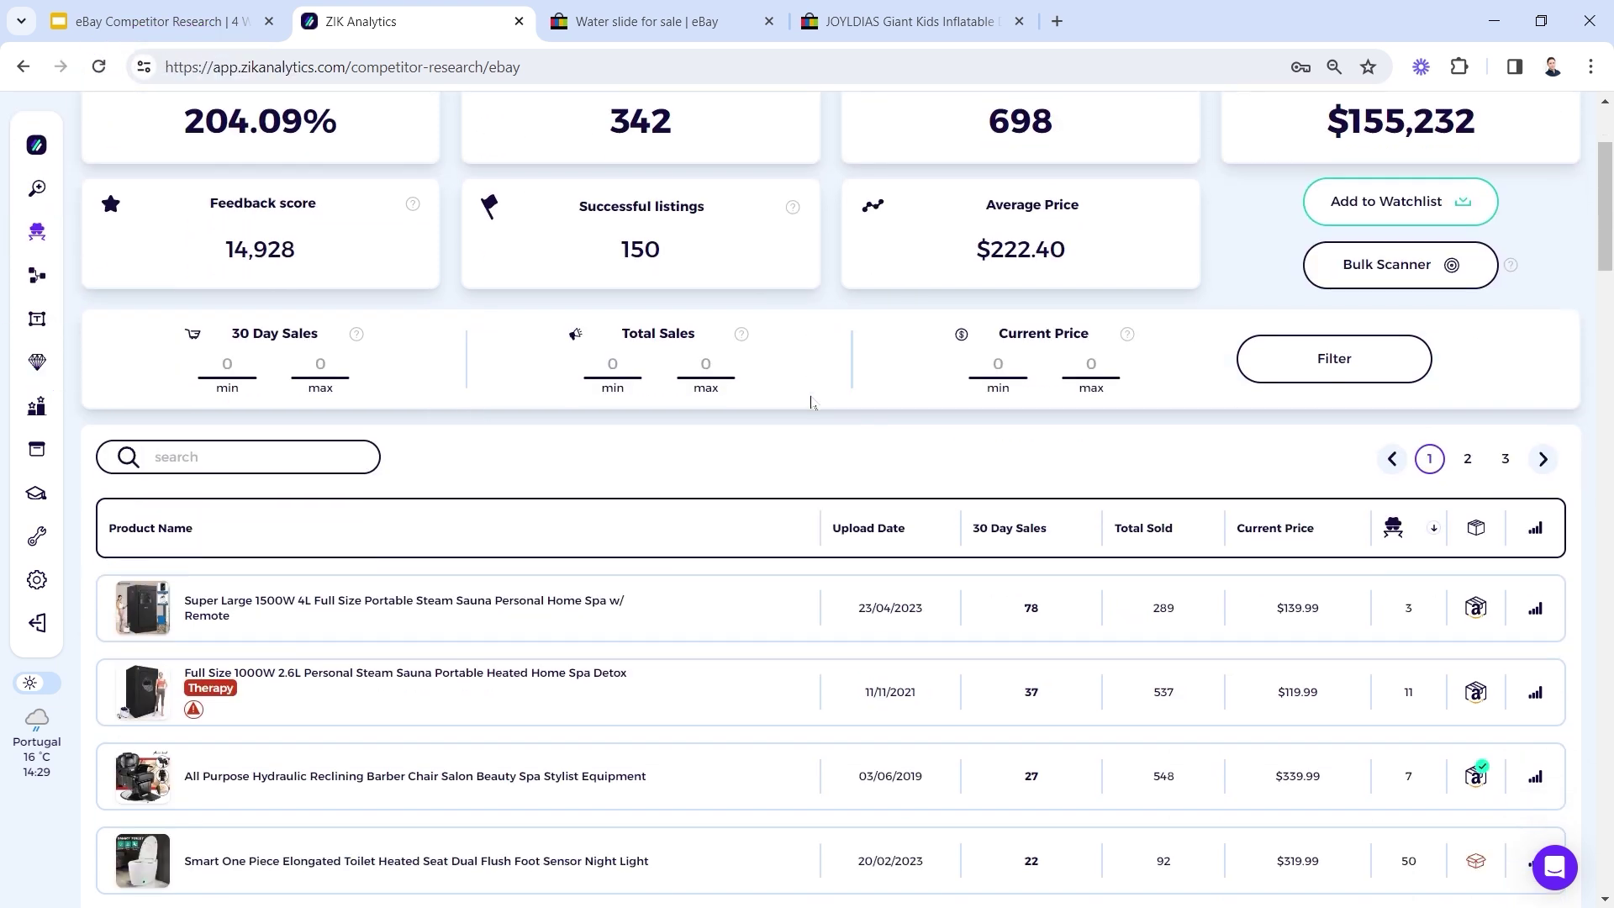
mouse_move(149, 831)
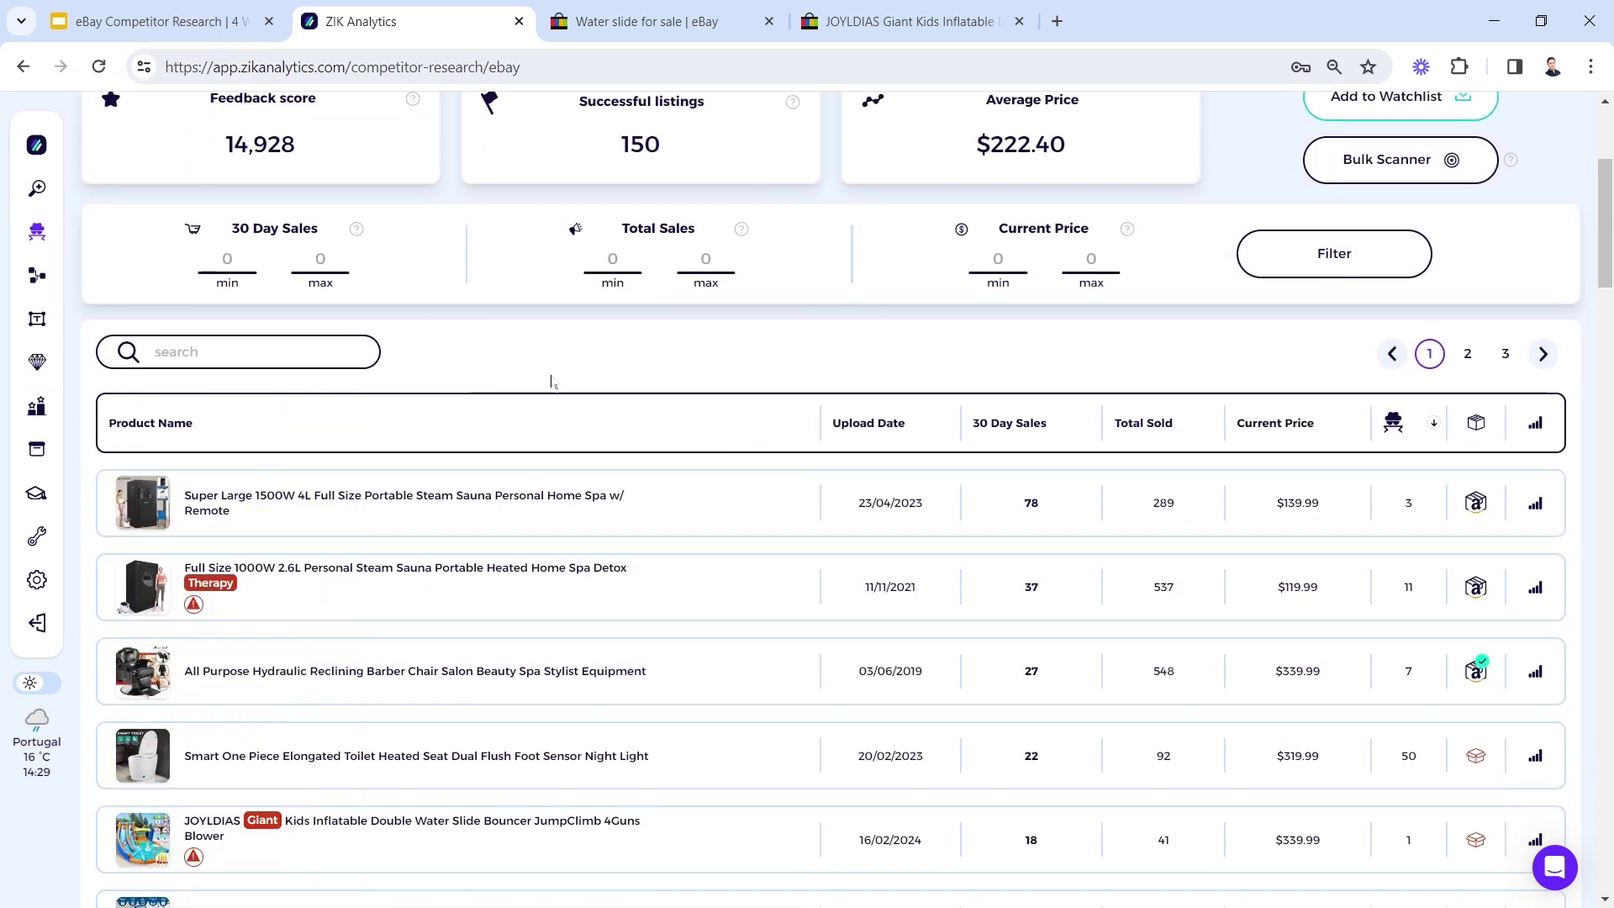
scroll(570, 387, "up", 4)
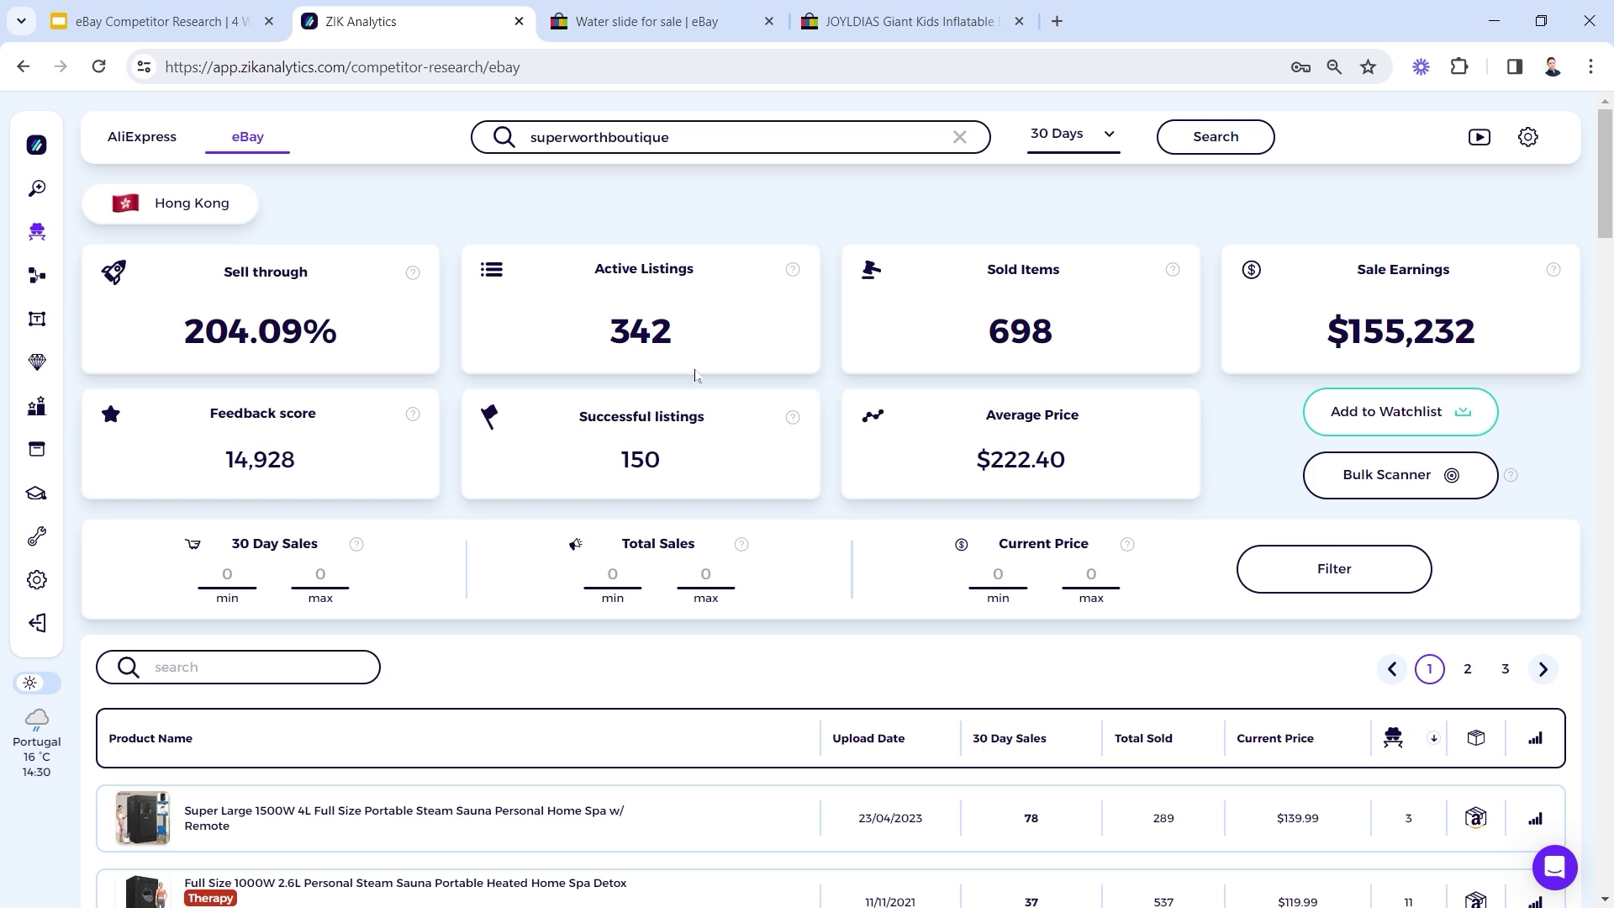
Return to the eBay water slide results, go to the eBay home page, and open a new tab
left_click(652, 25)
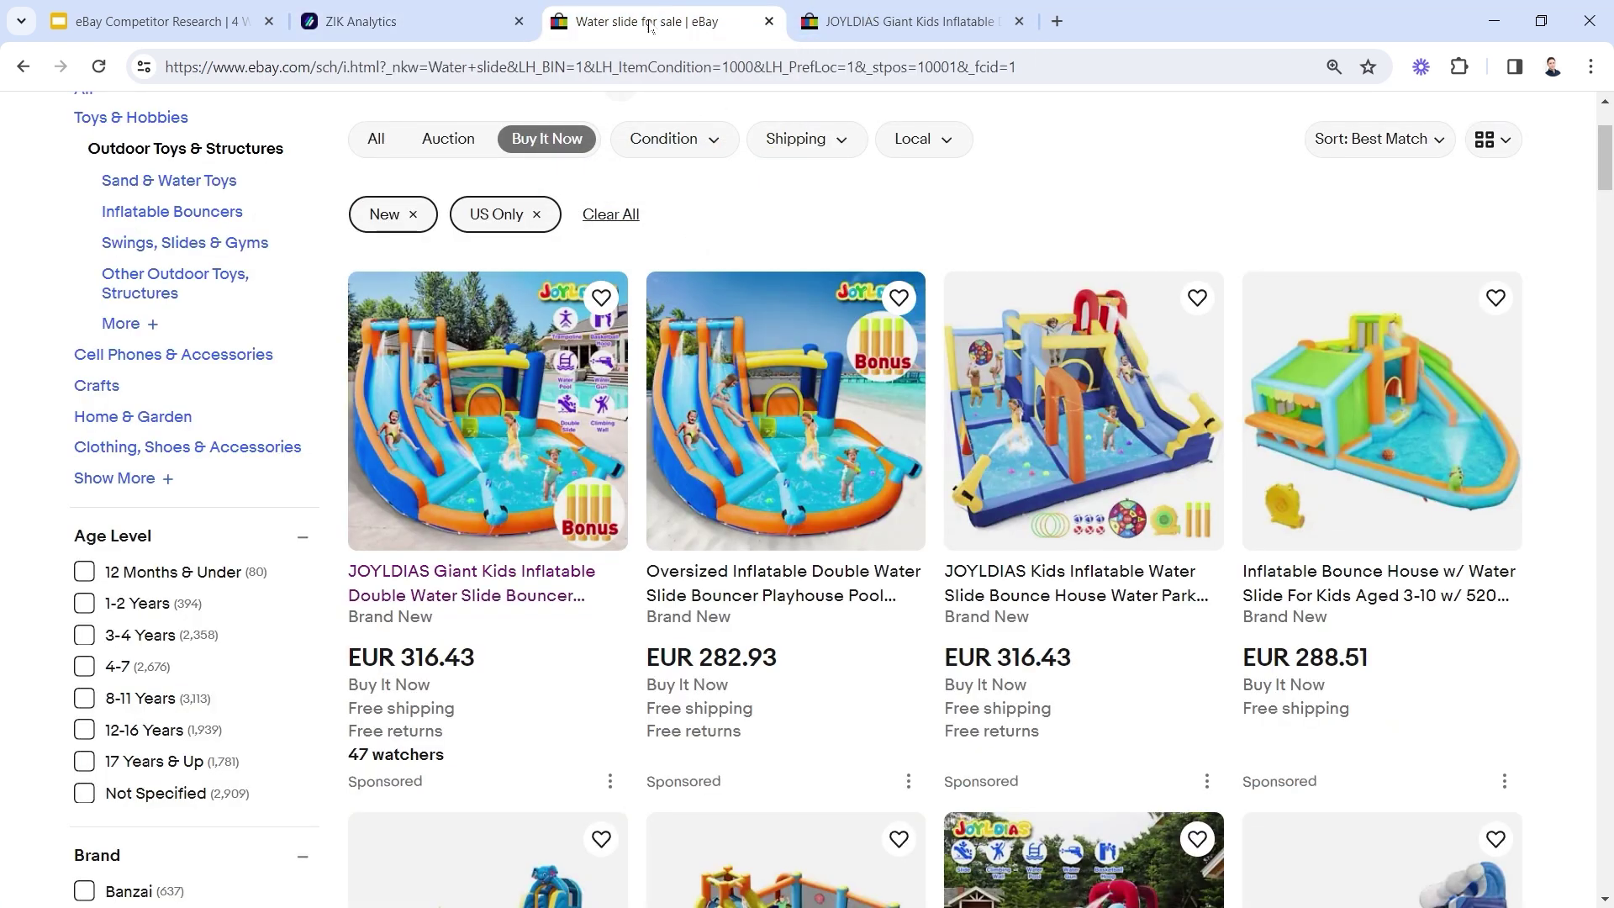
scroll(589, 260, "up", 3)
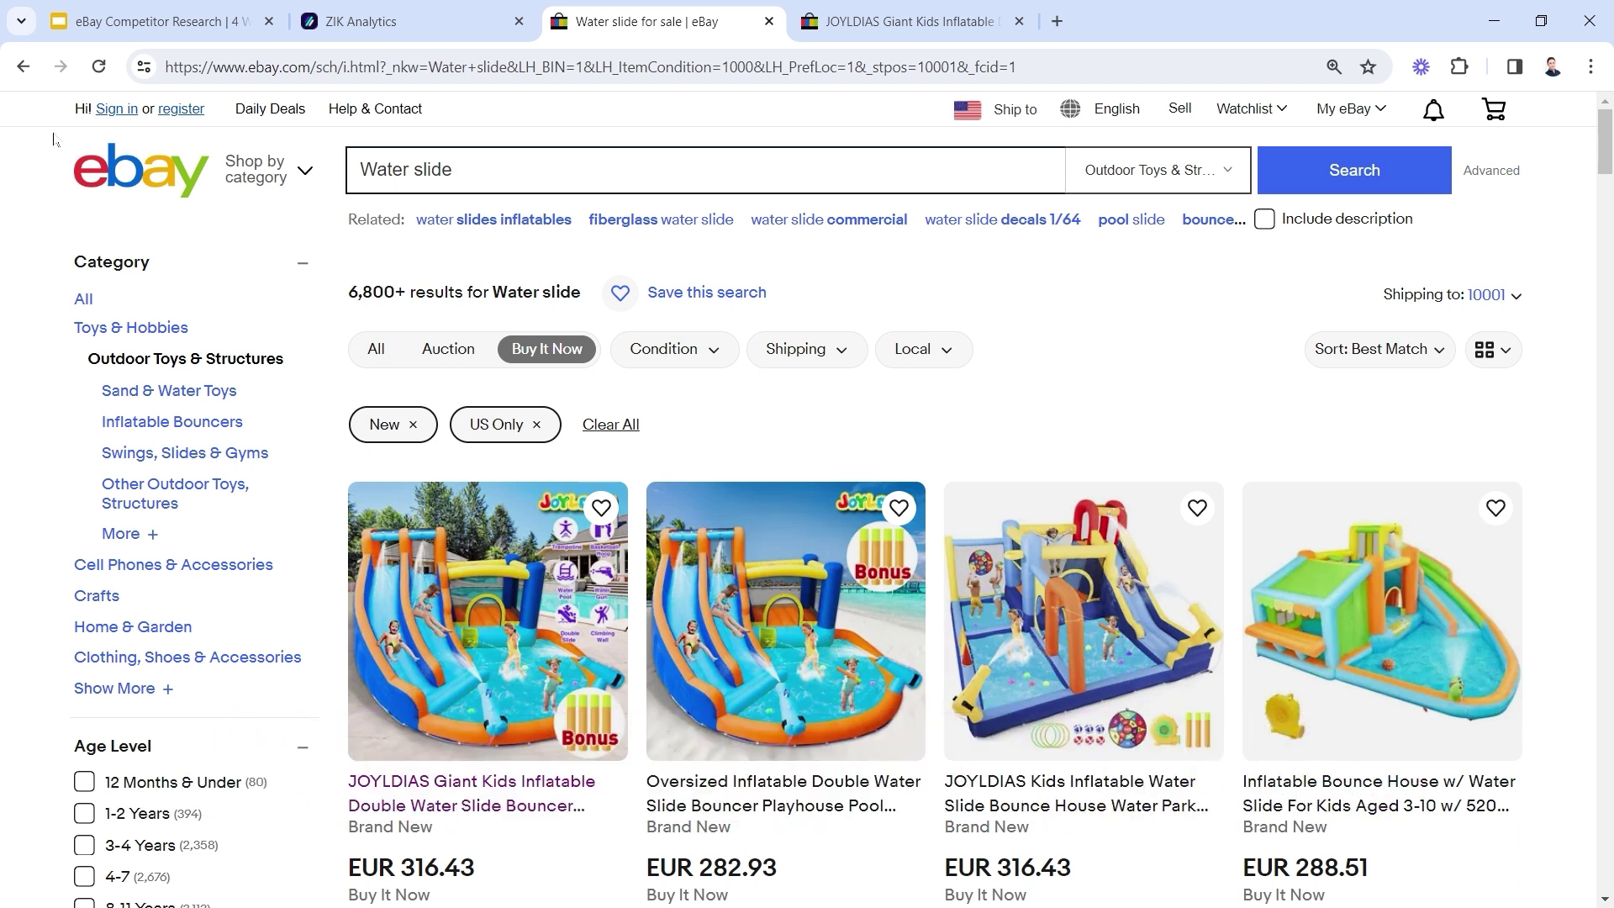
left_click(117, 175)
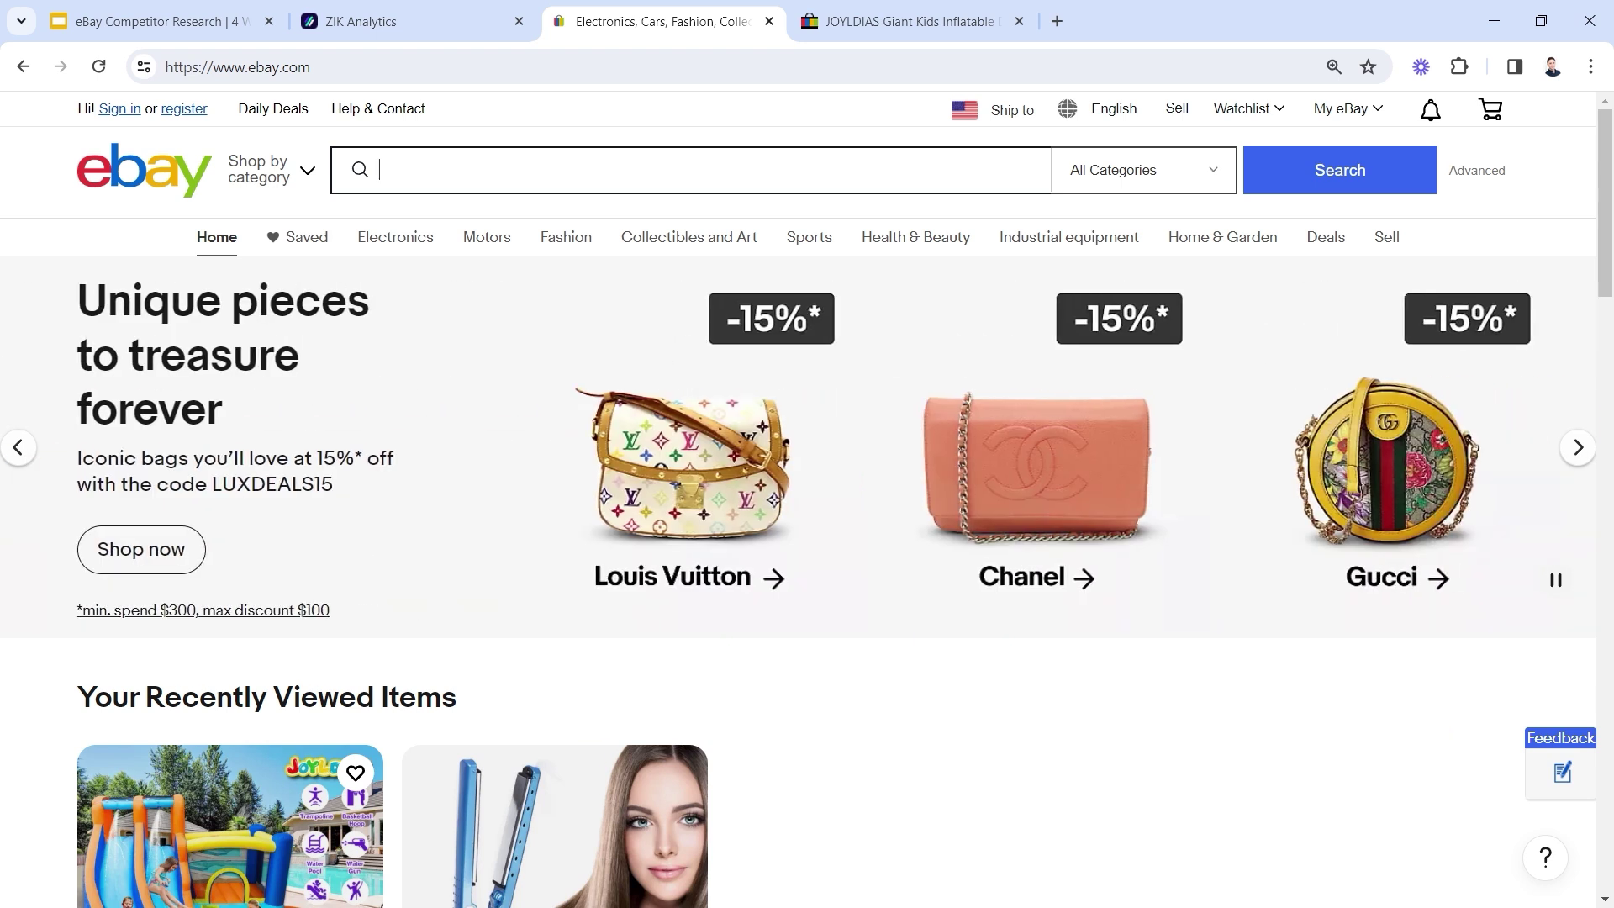
left_click(1057, 21)
Load amazon.es, then change the address to amazon.com
type("am")
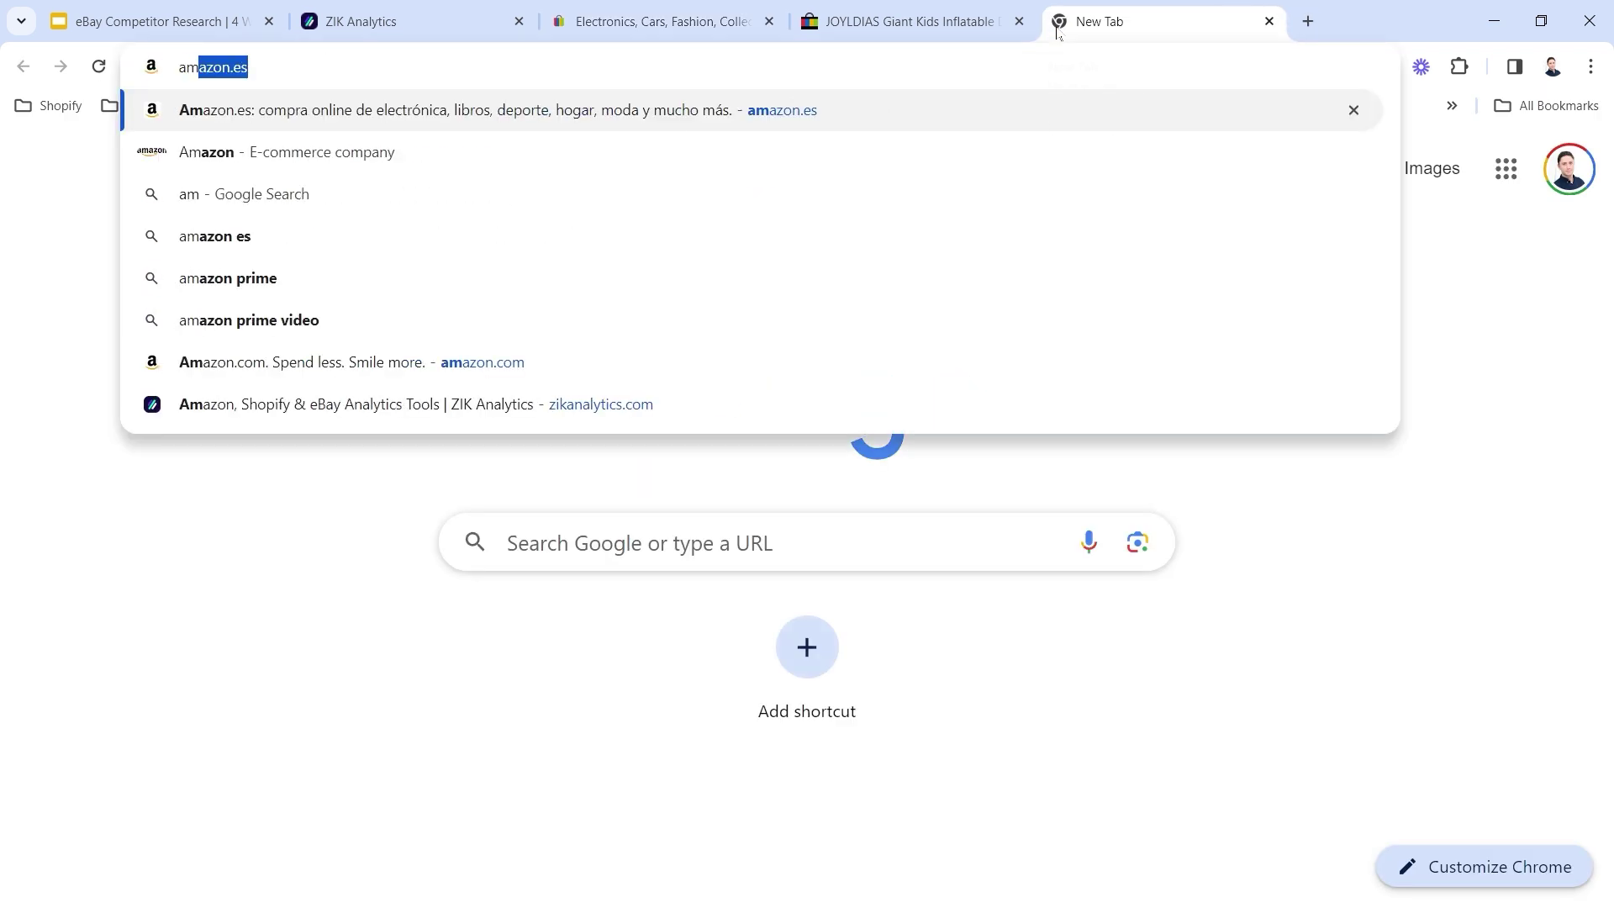
key("Return")
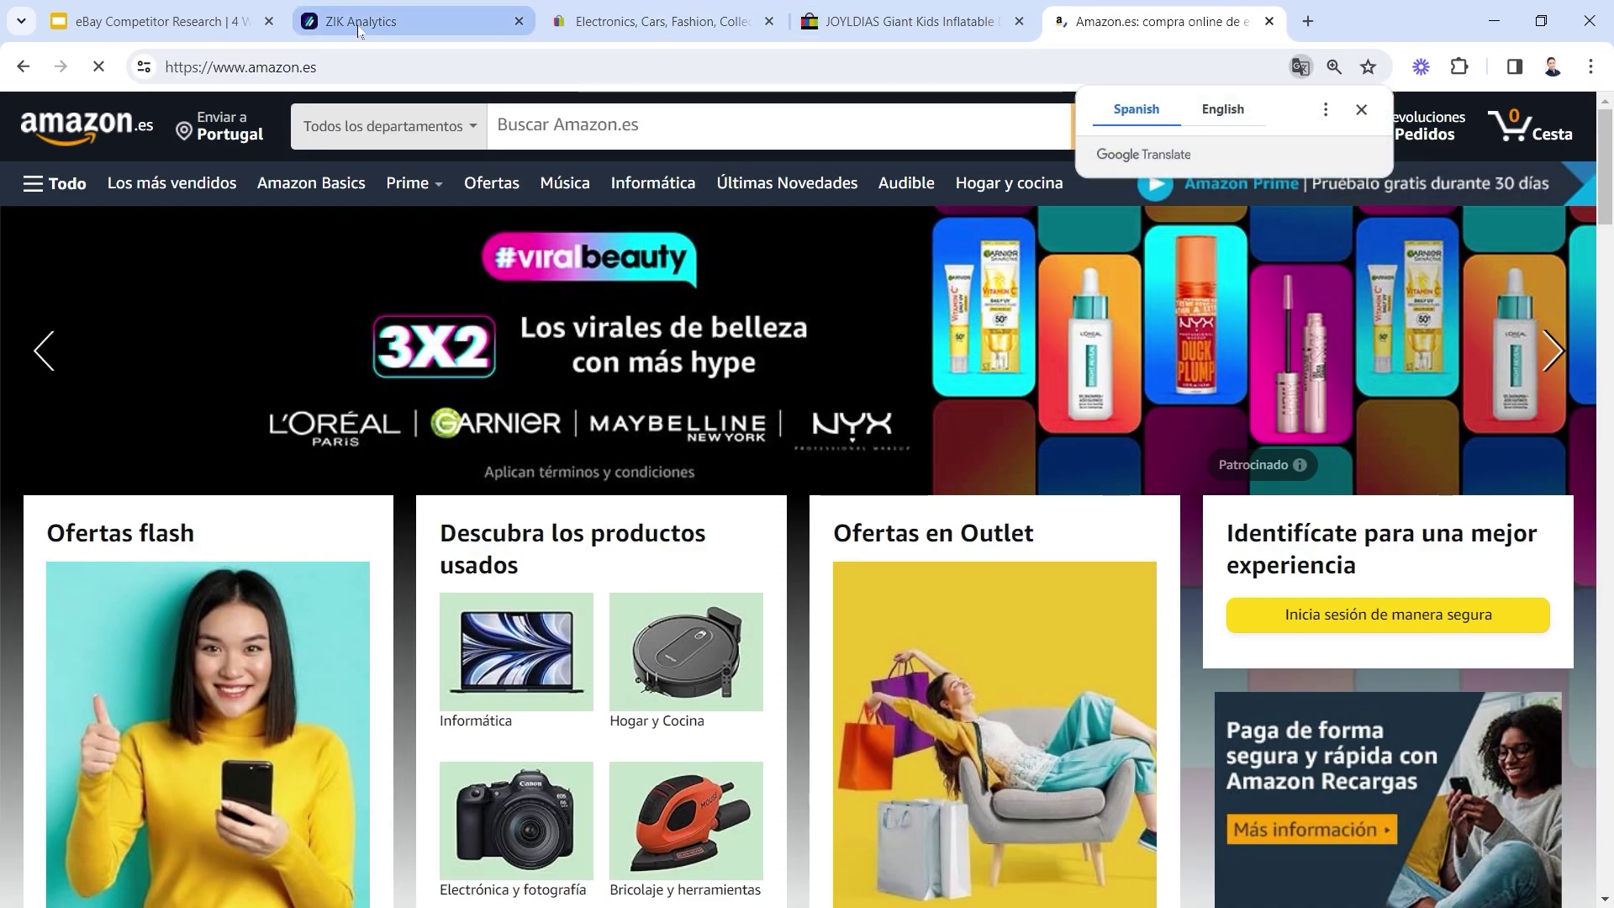
double_click(335, 69)
type("com")
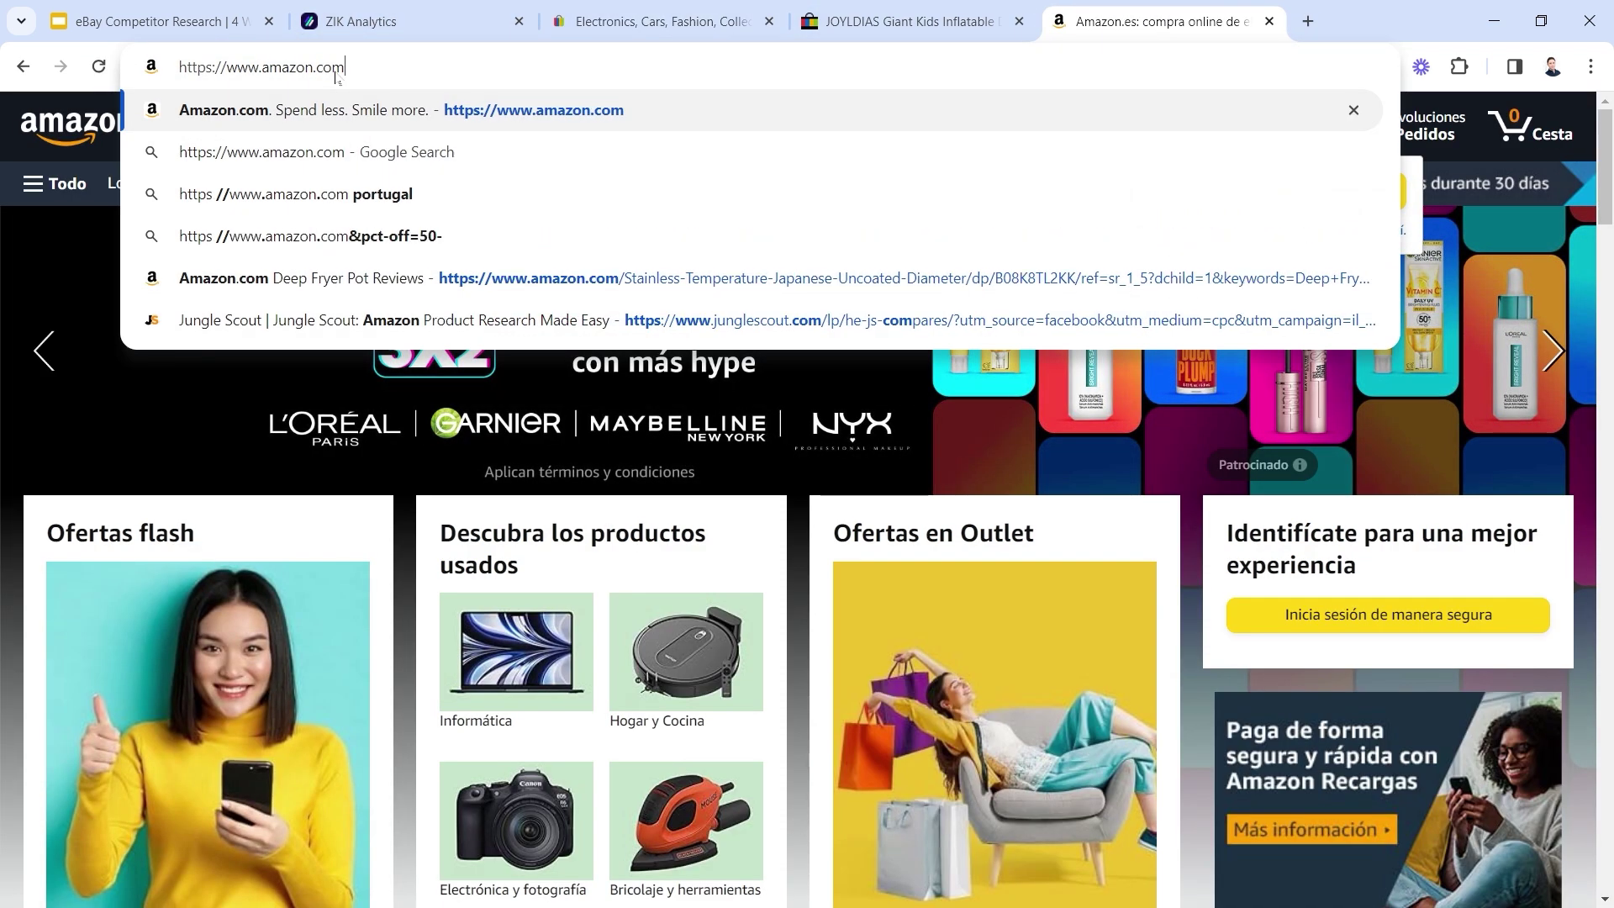
key("Return")
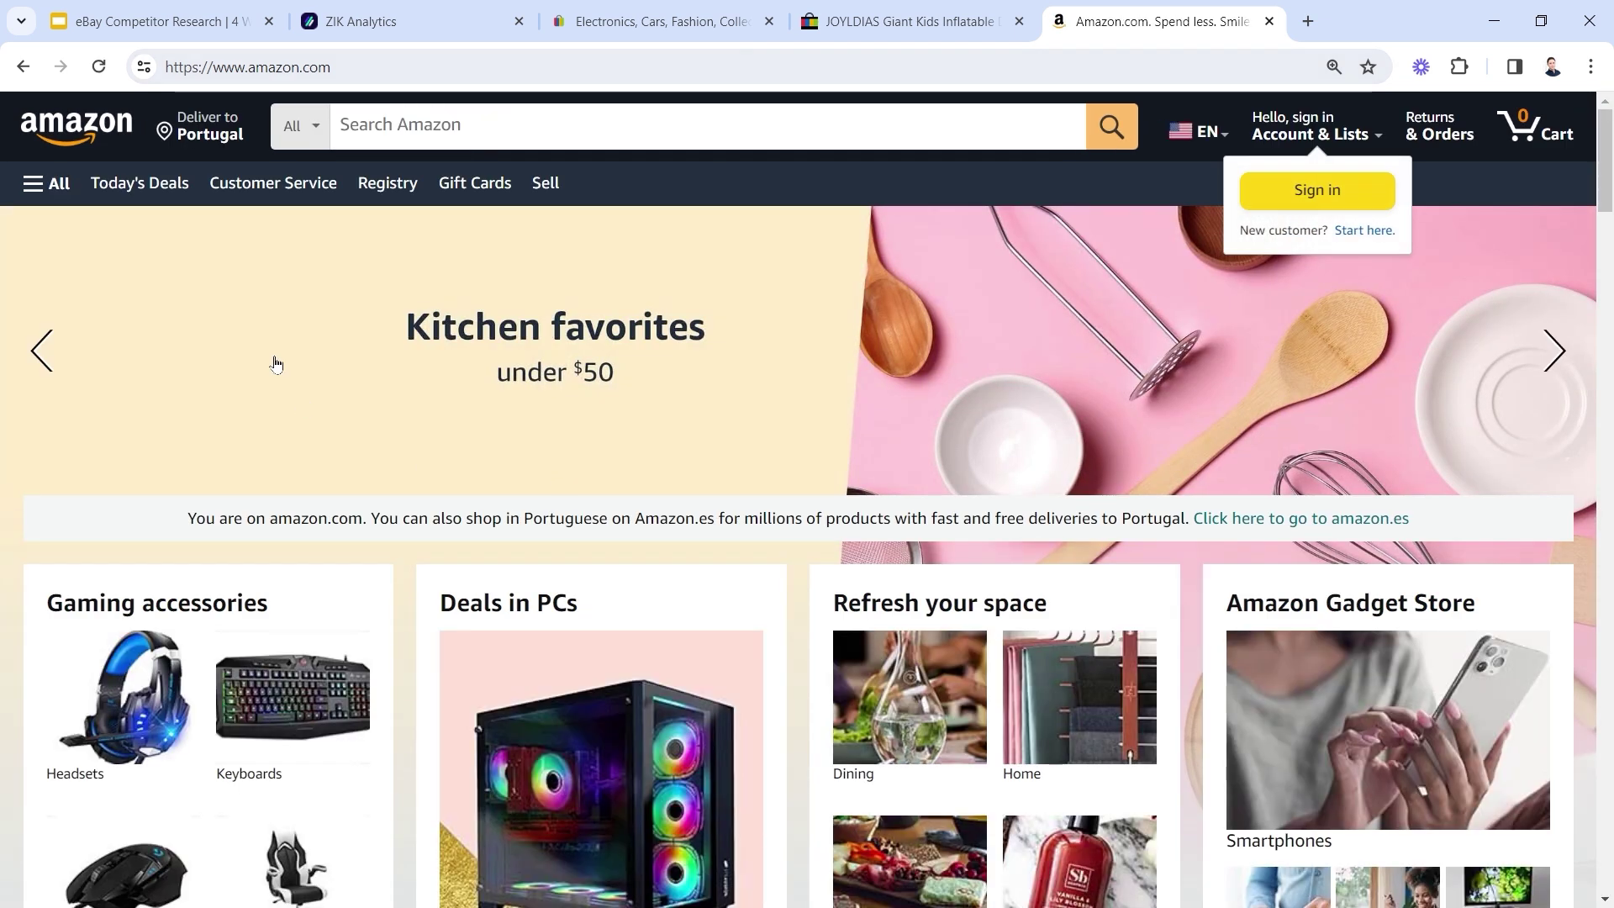
Set Amazon's delivery location to New York ZIP 10001
left_click(200, 126)
left_click(744, 509)
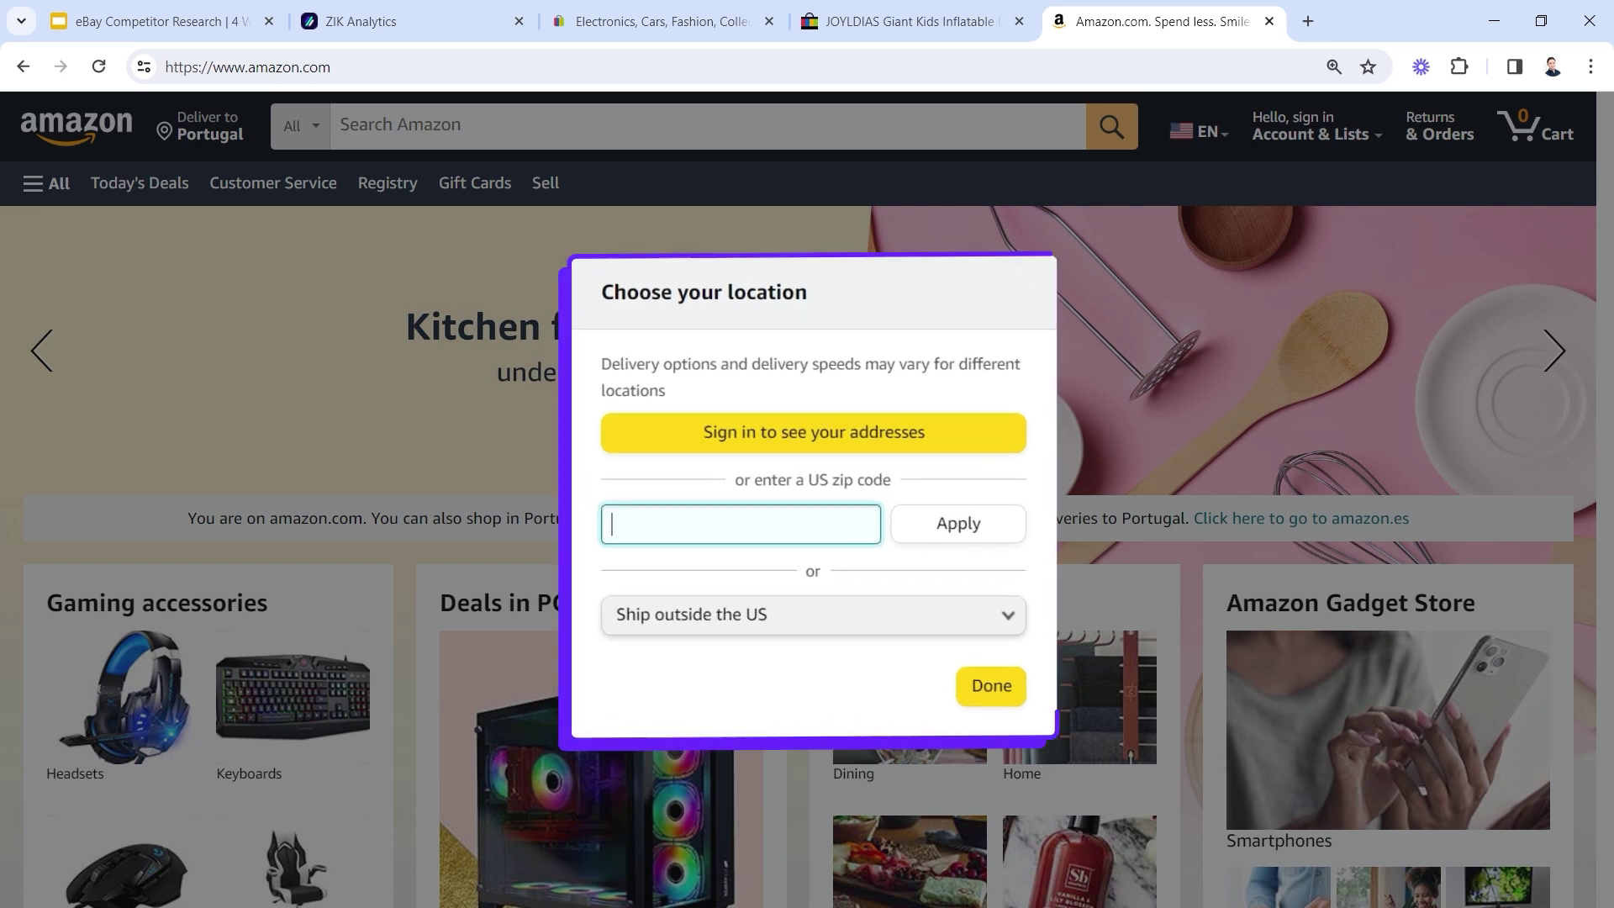
type("1001")
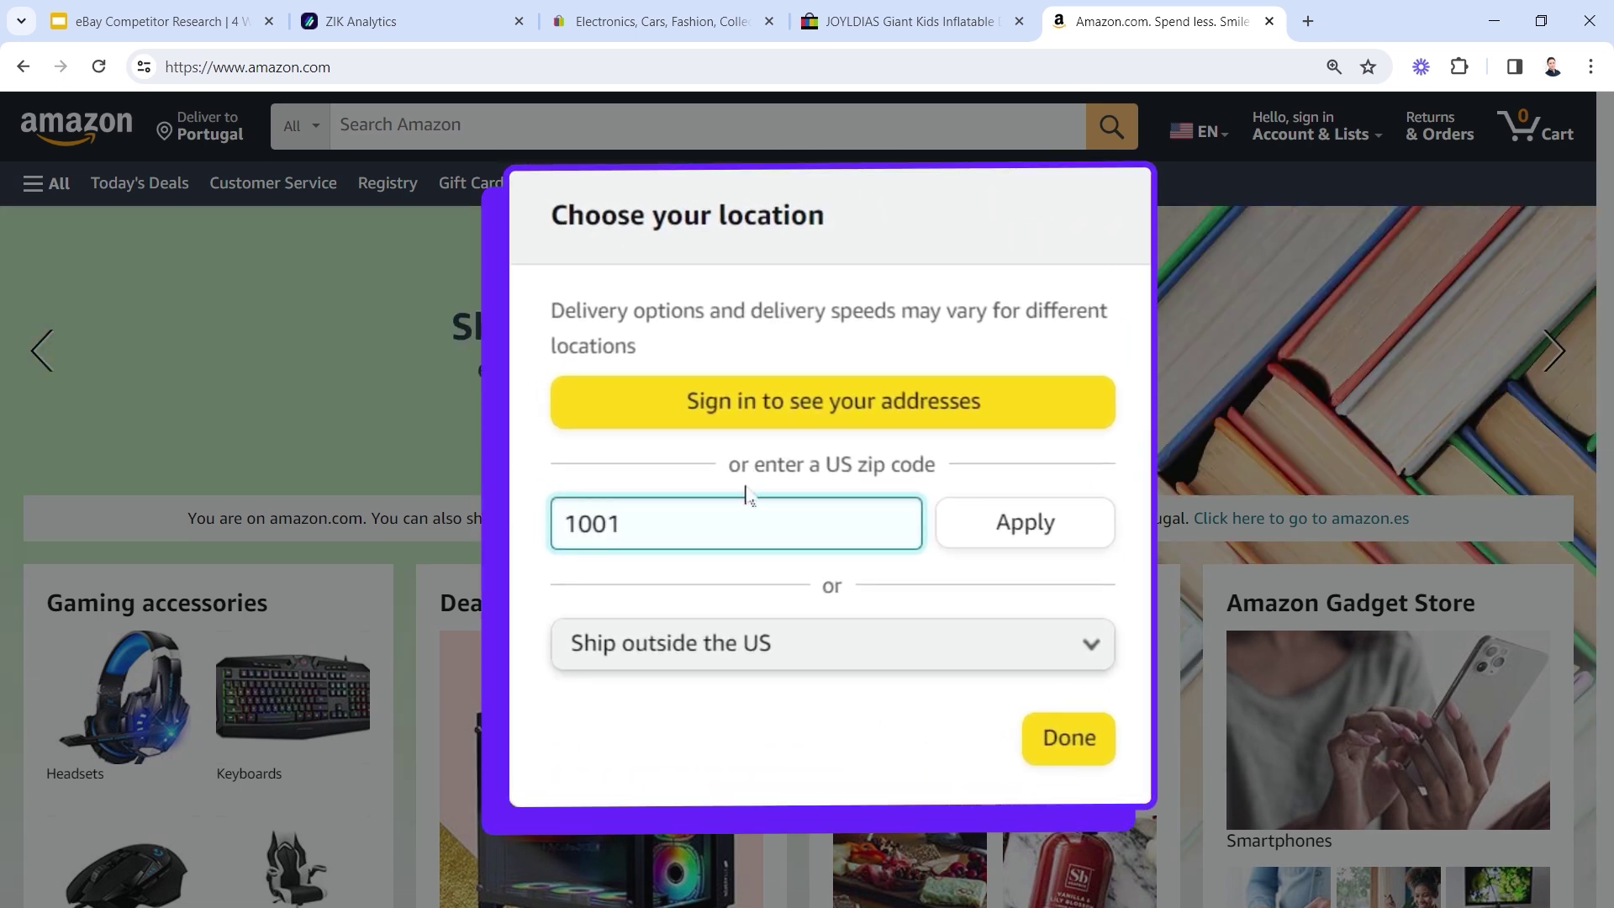
left_click(997, 548)
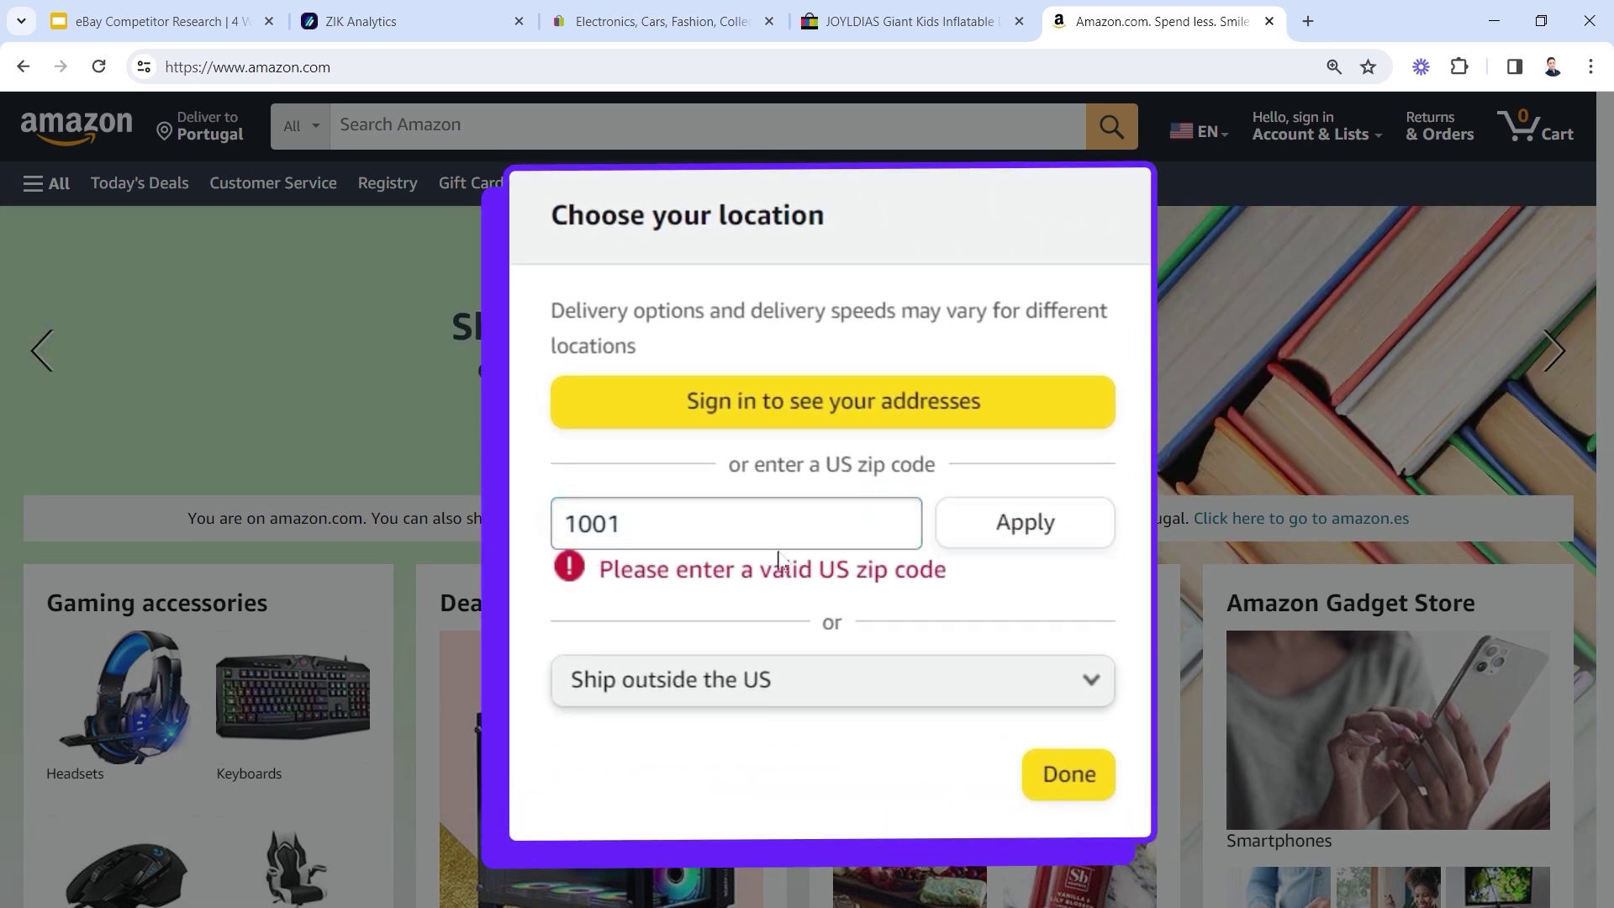
left_click(622, 522)
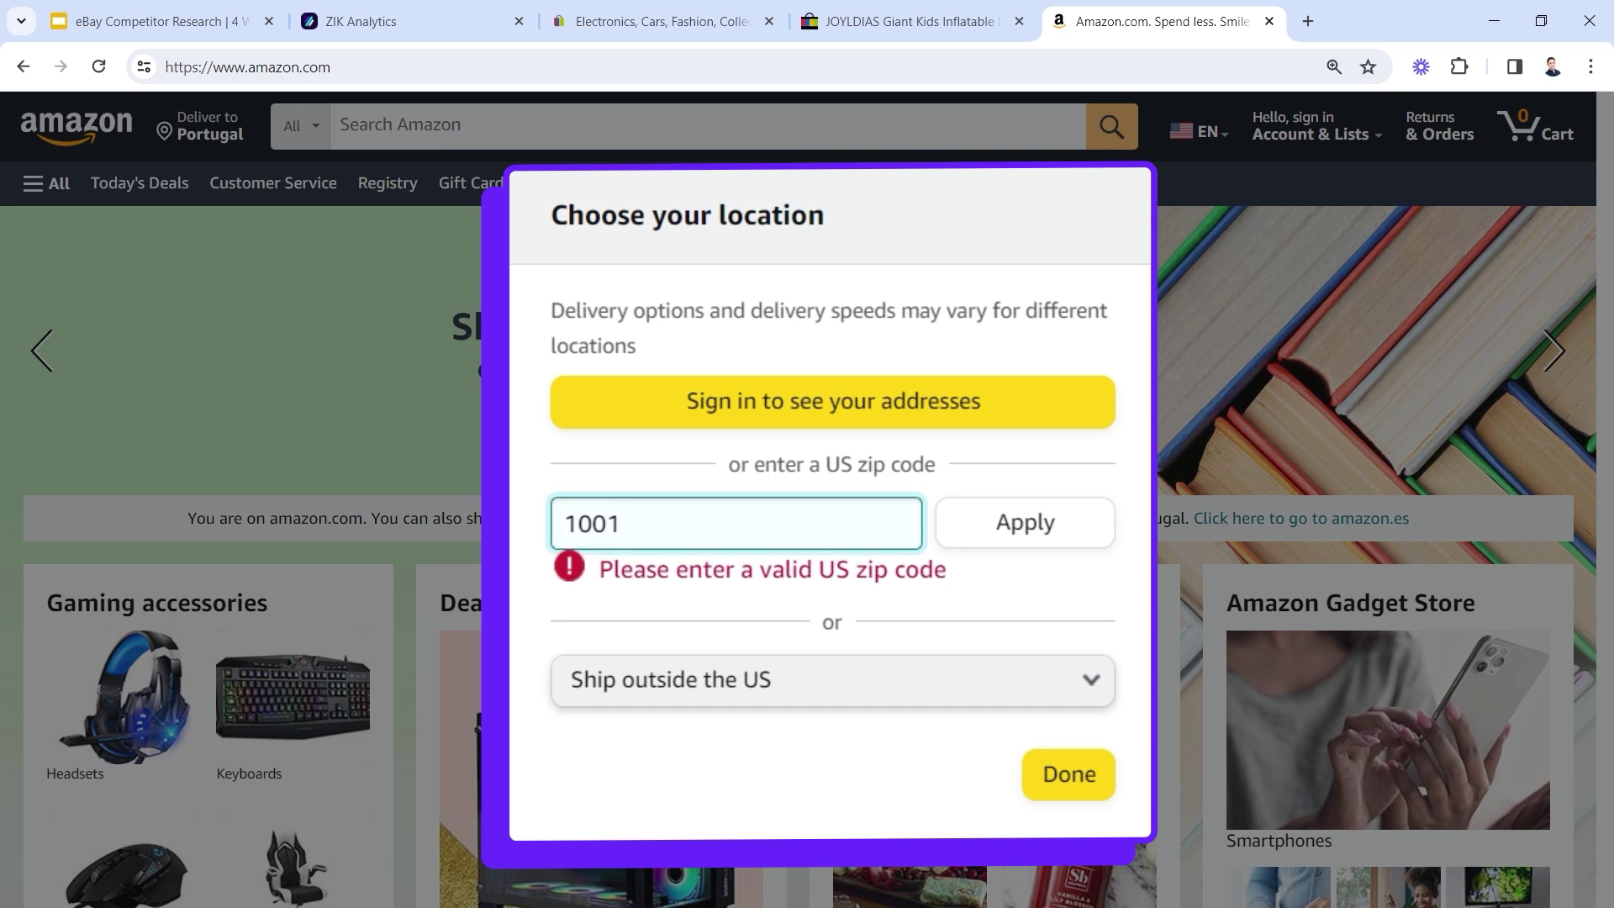
type("0")
left_click(1047, 532)
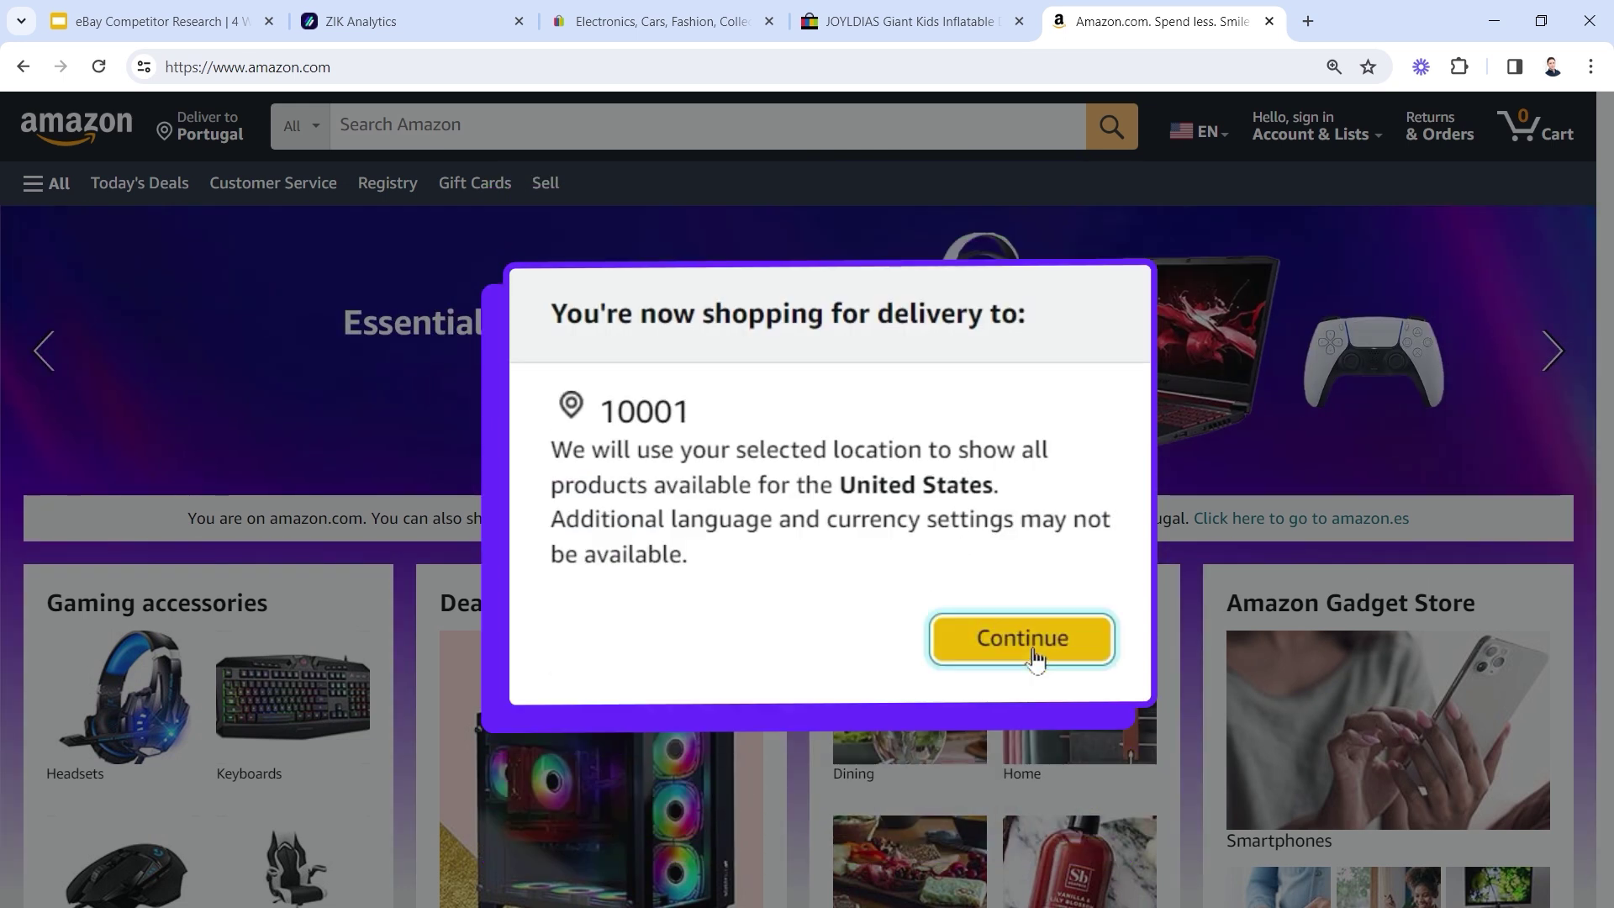
left_click(1033, 653)
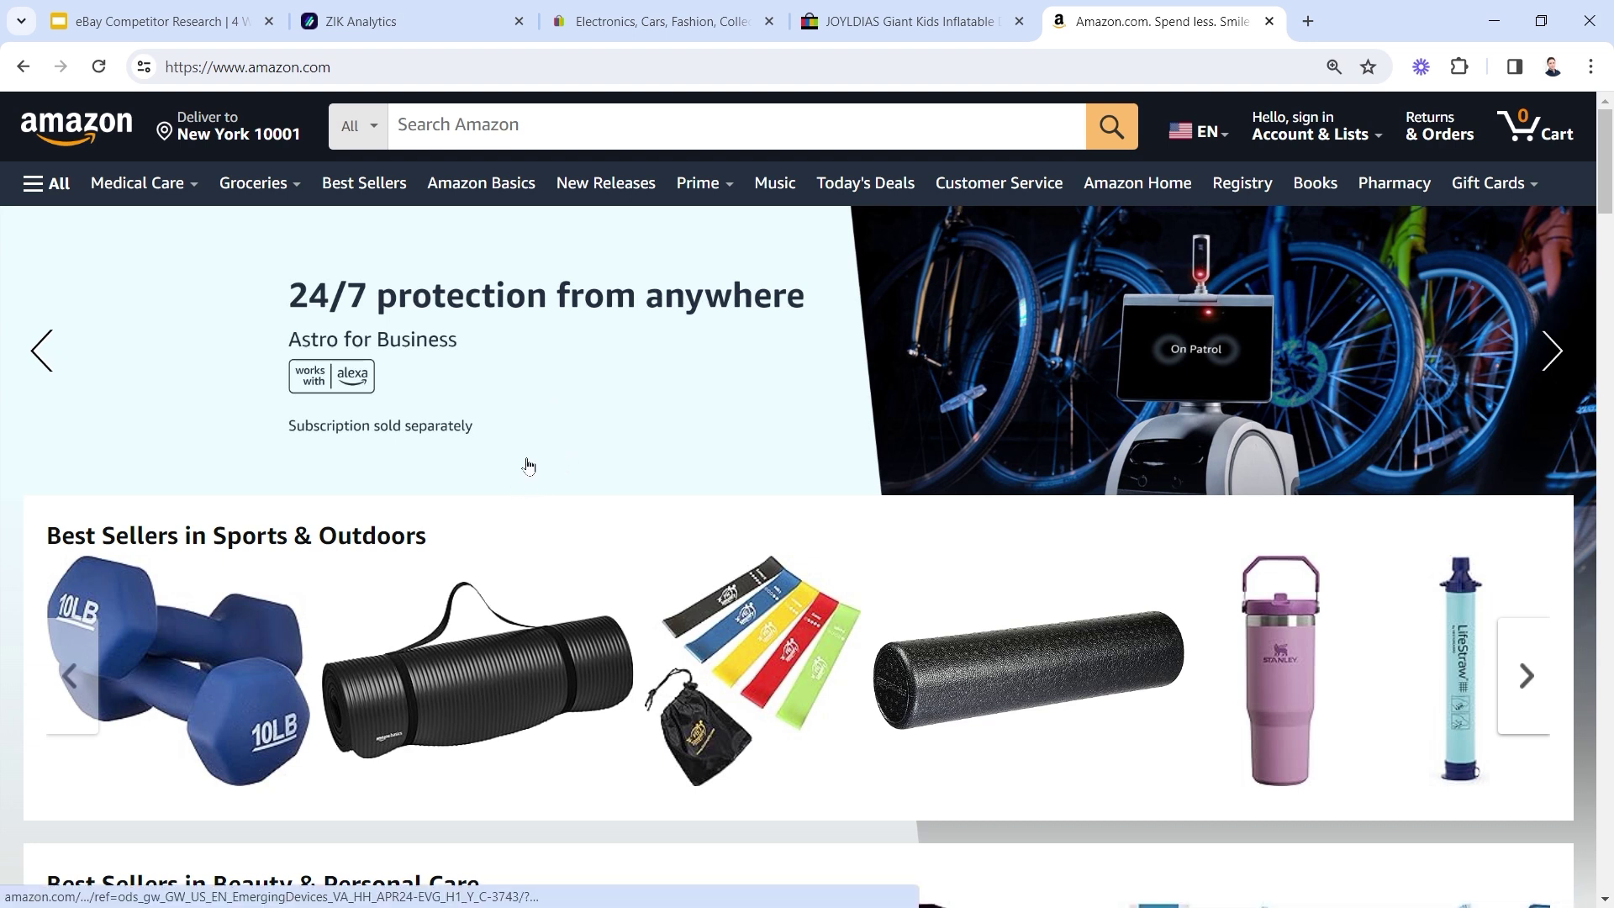
Reset the eBay tab to its home page, then search Amazon's Baby department filtered to Prime
key("ctrl+shift+Tab")
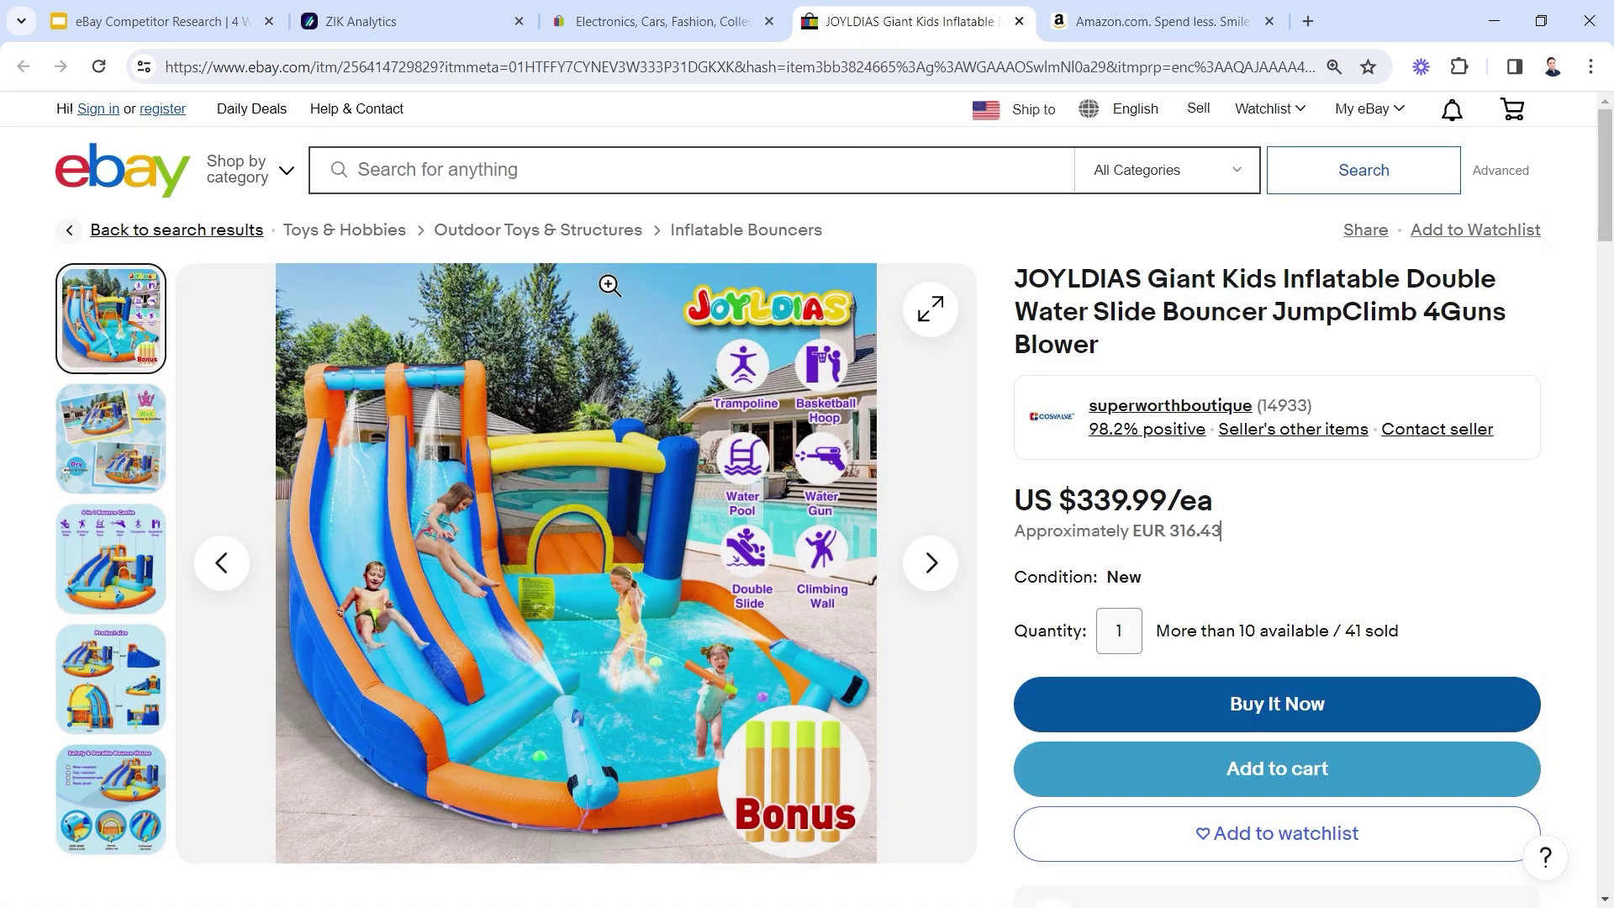
left_click(152, 177)
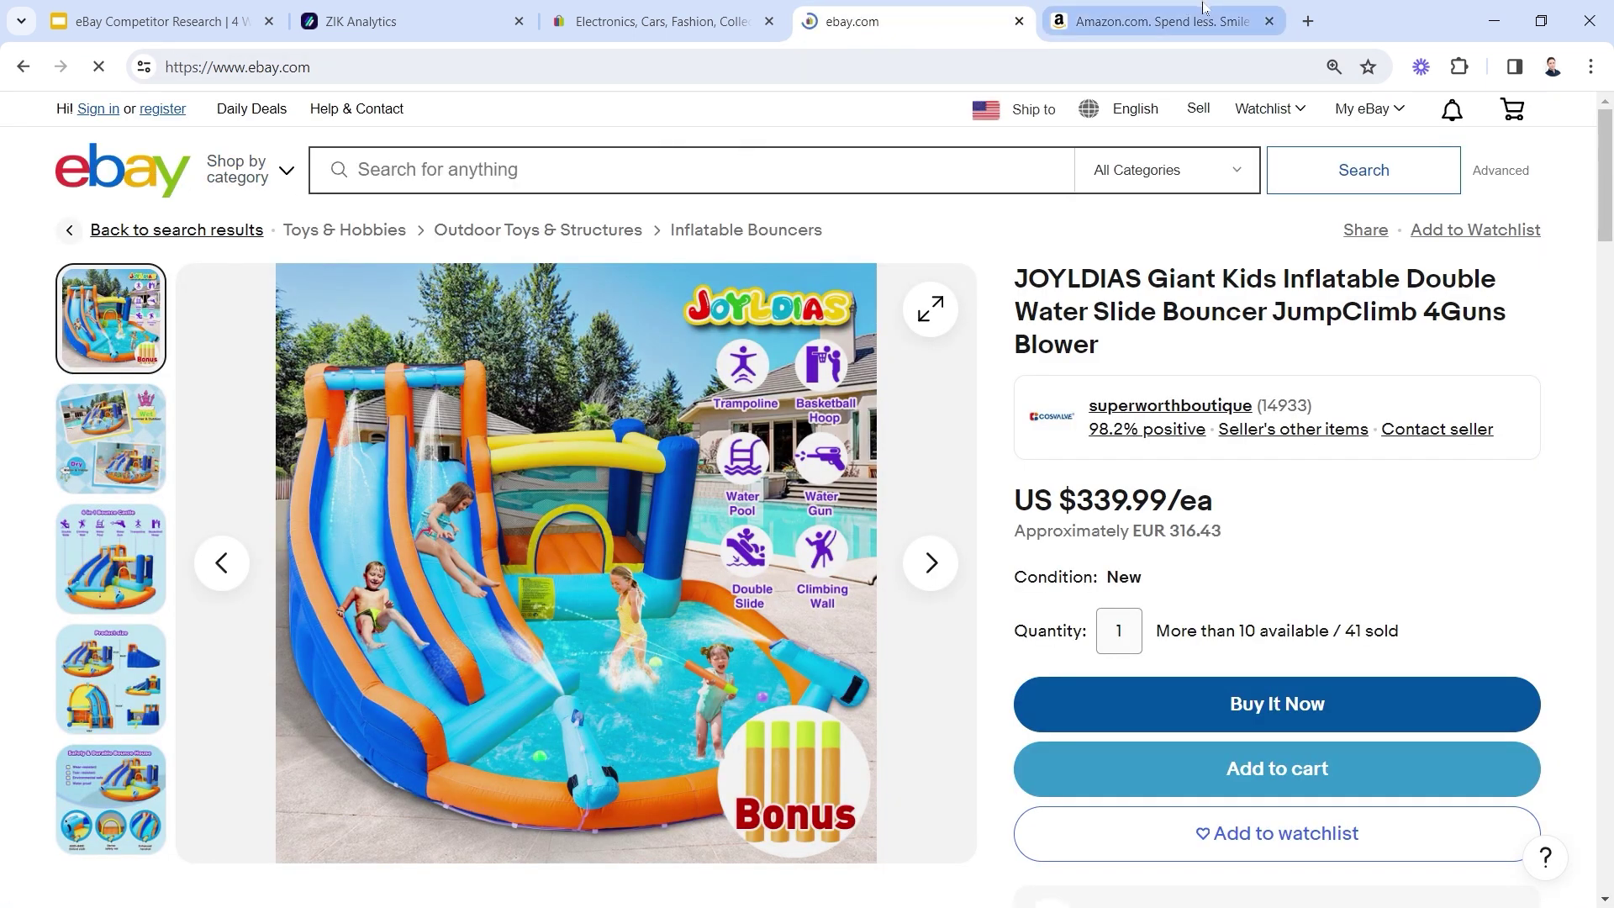
key("ctrl+Tab")
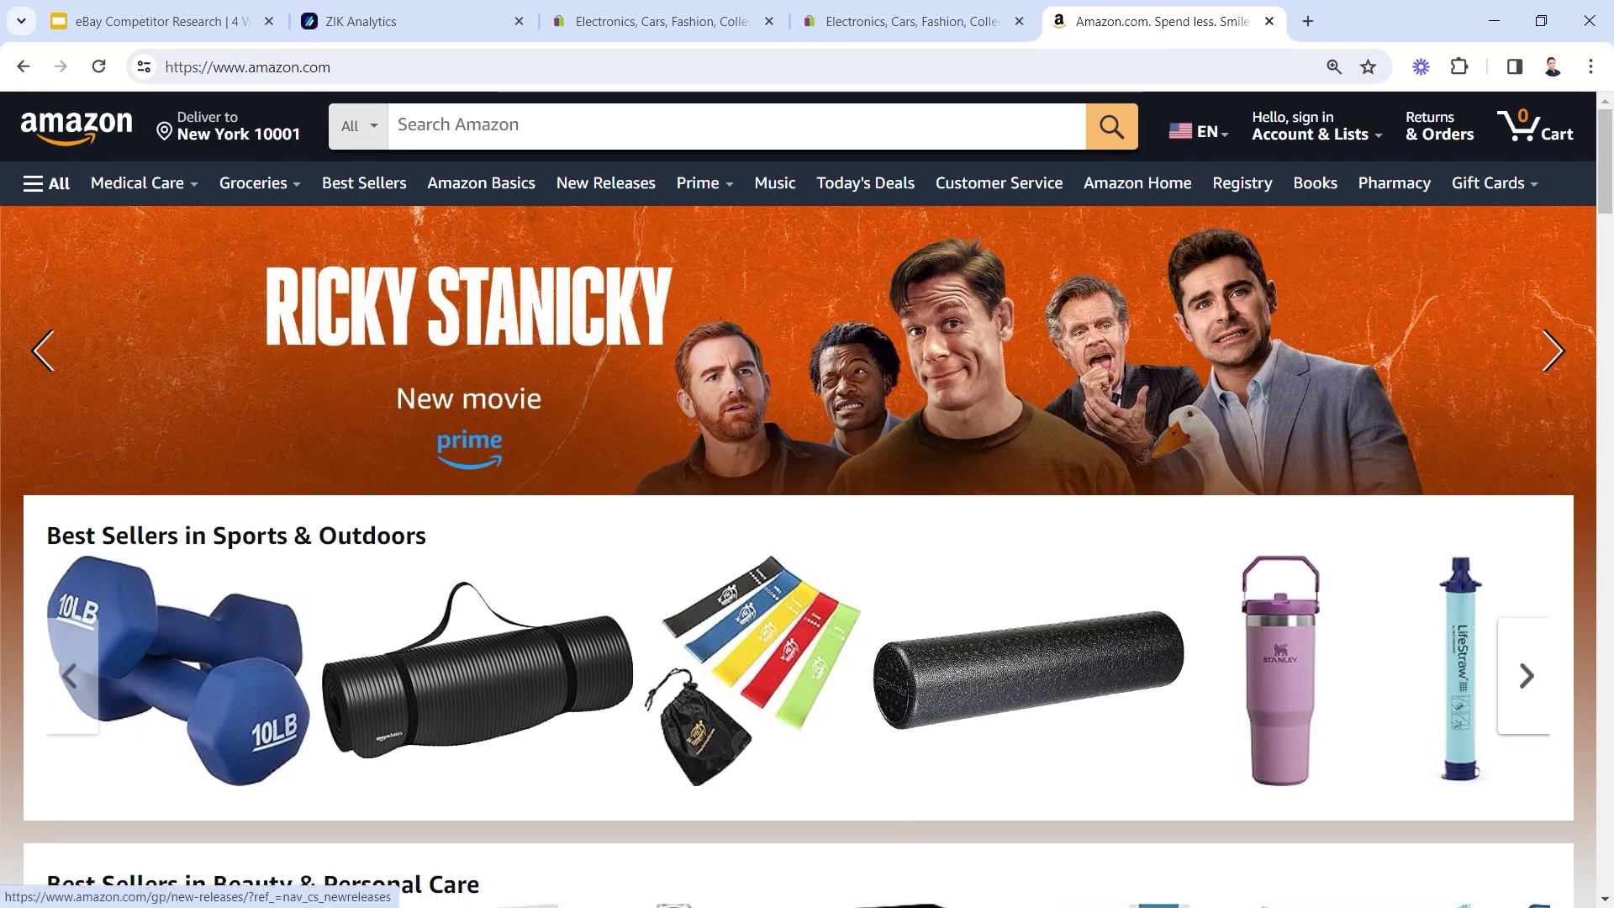
left_click(357, 125)
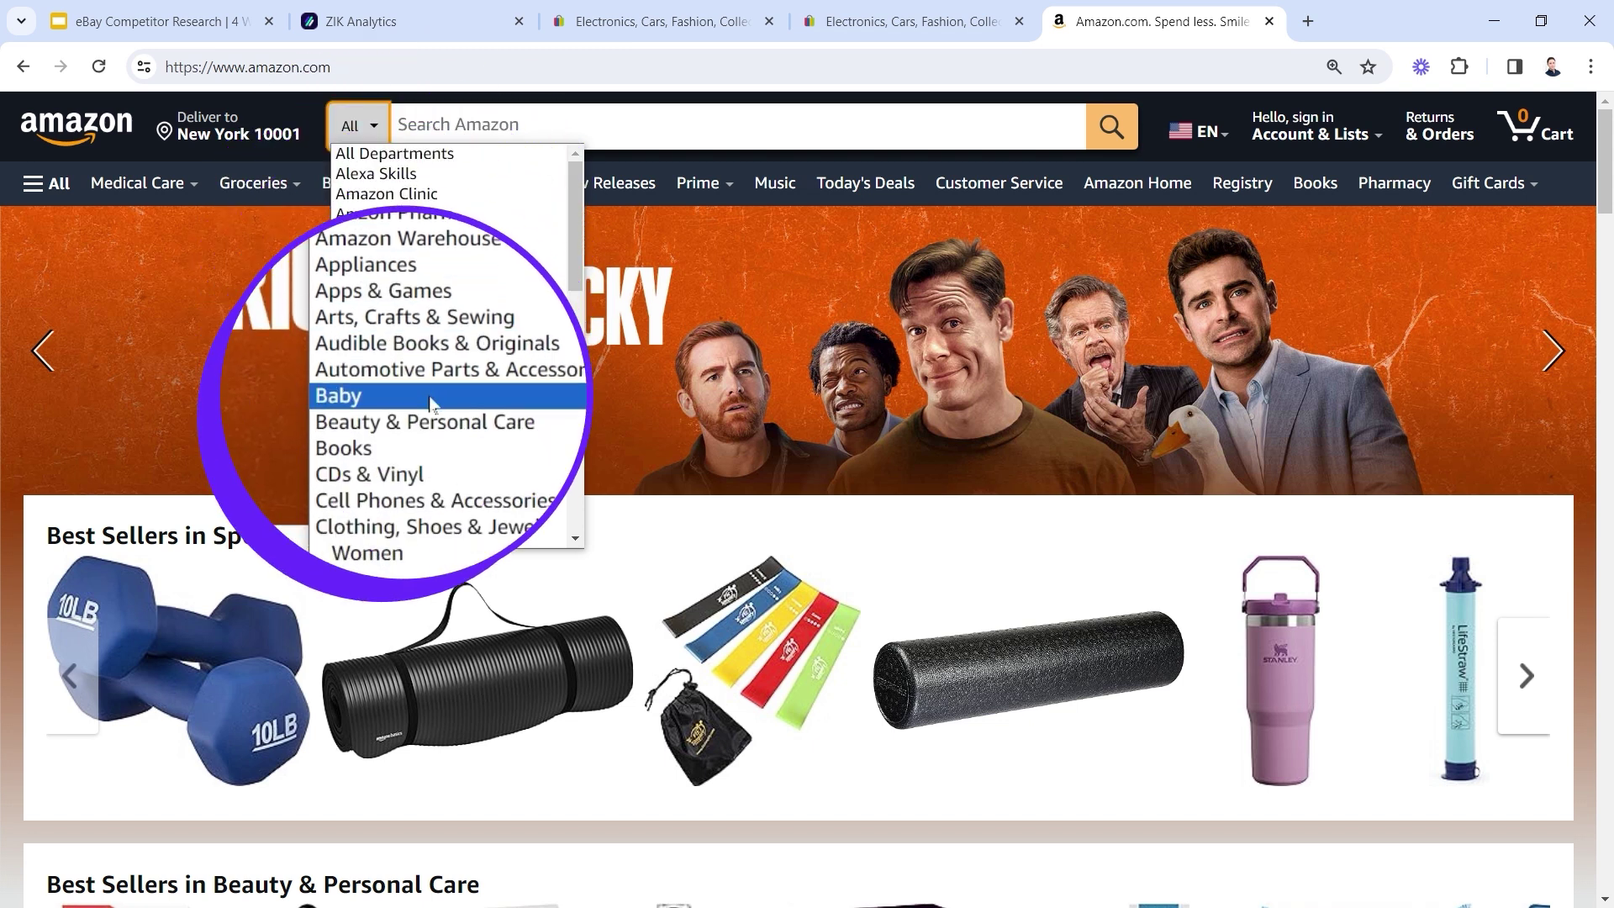
left_click(430, 398)
left_click(1111, 126)
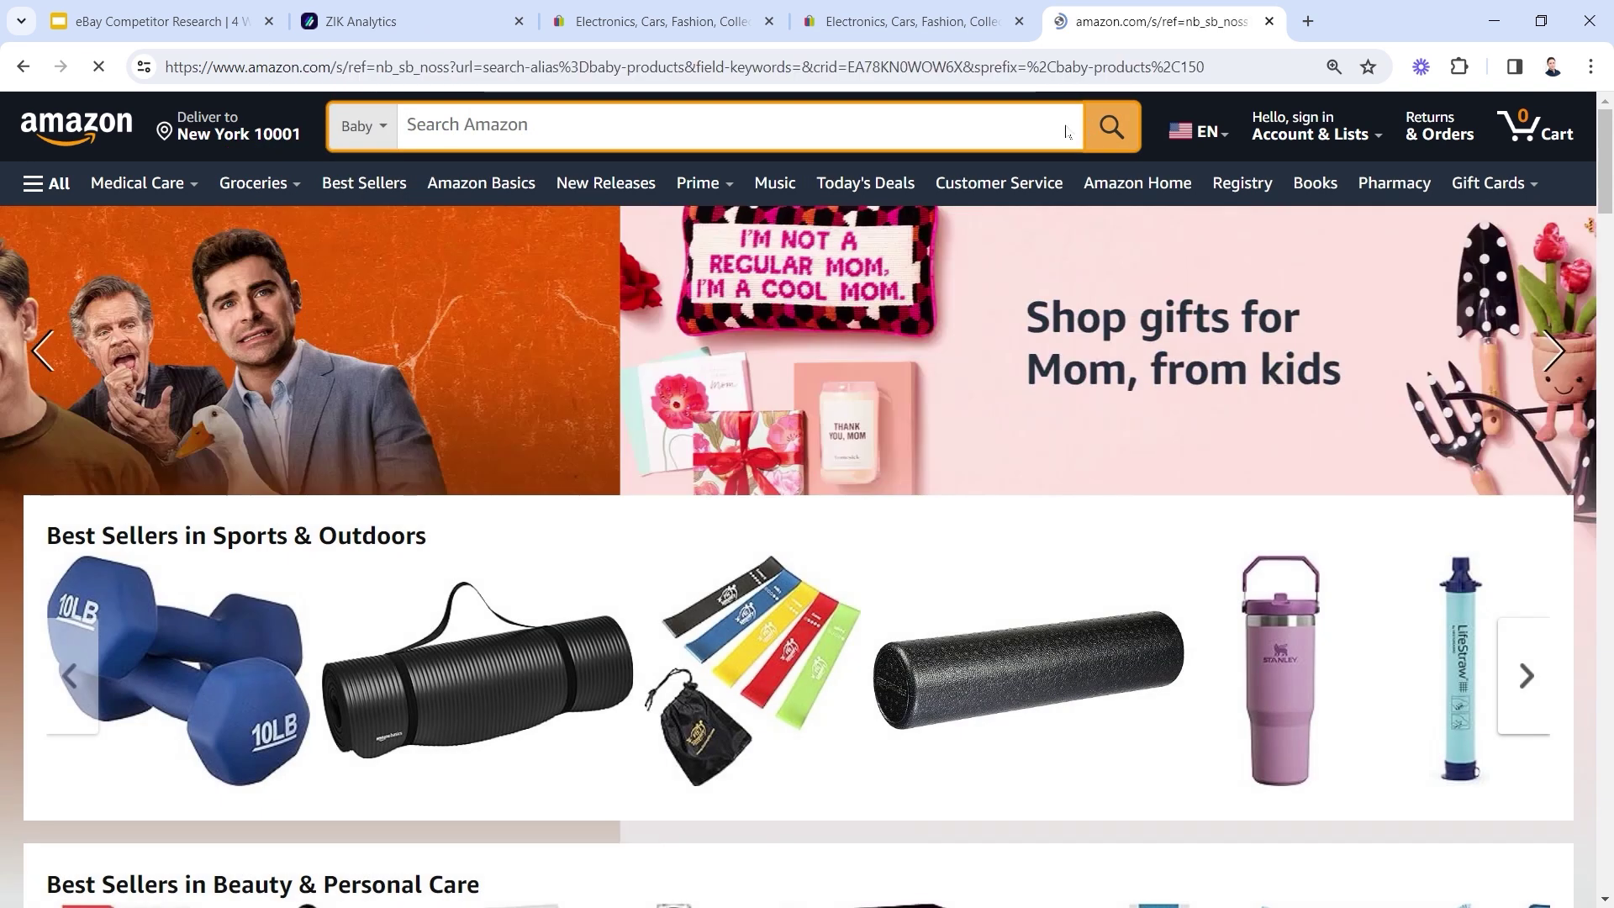
scroll(474, 513, "down", 6)
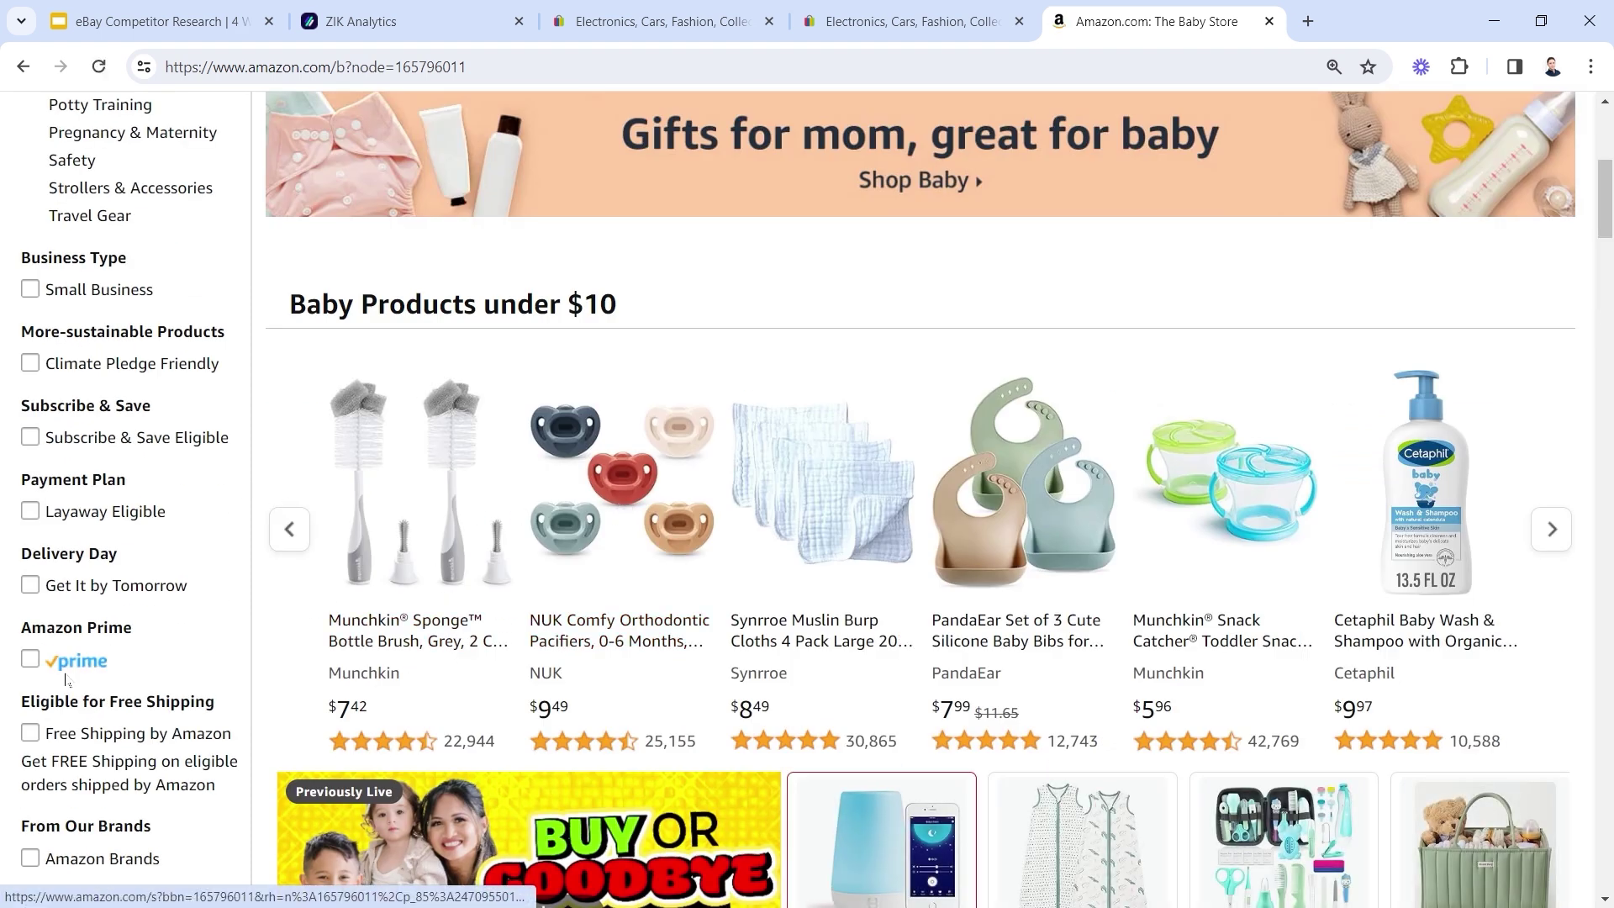
left_click(28, 661)
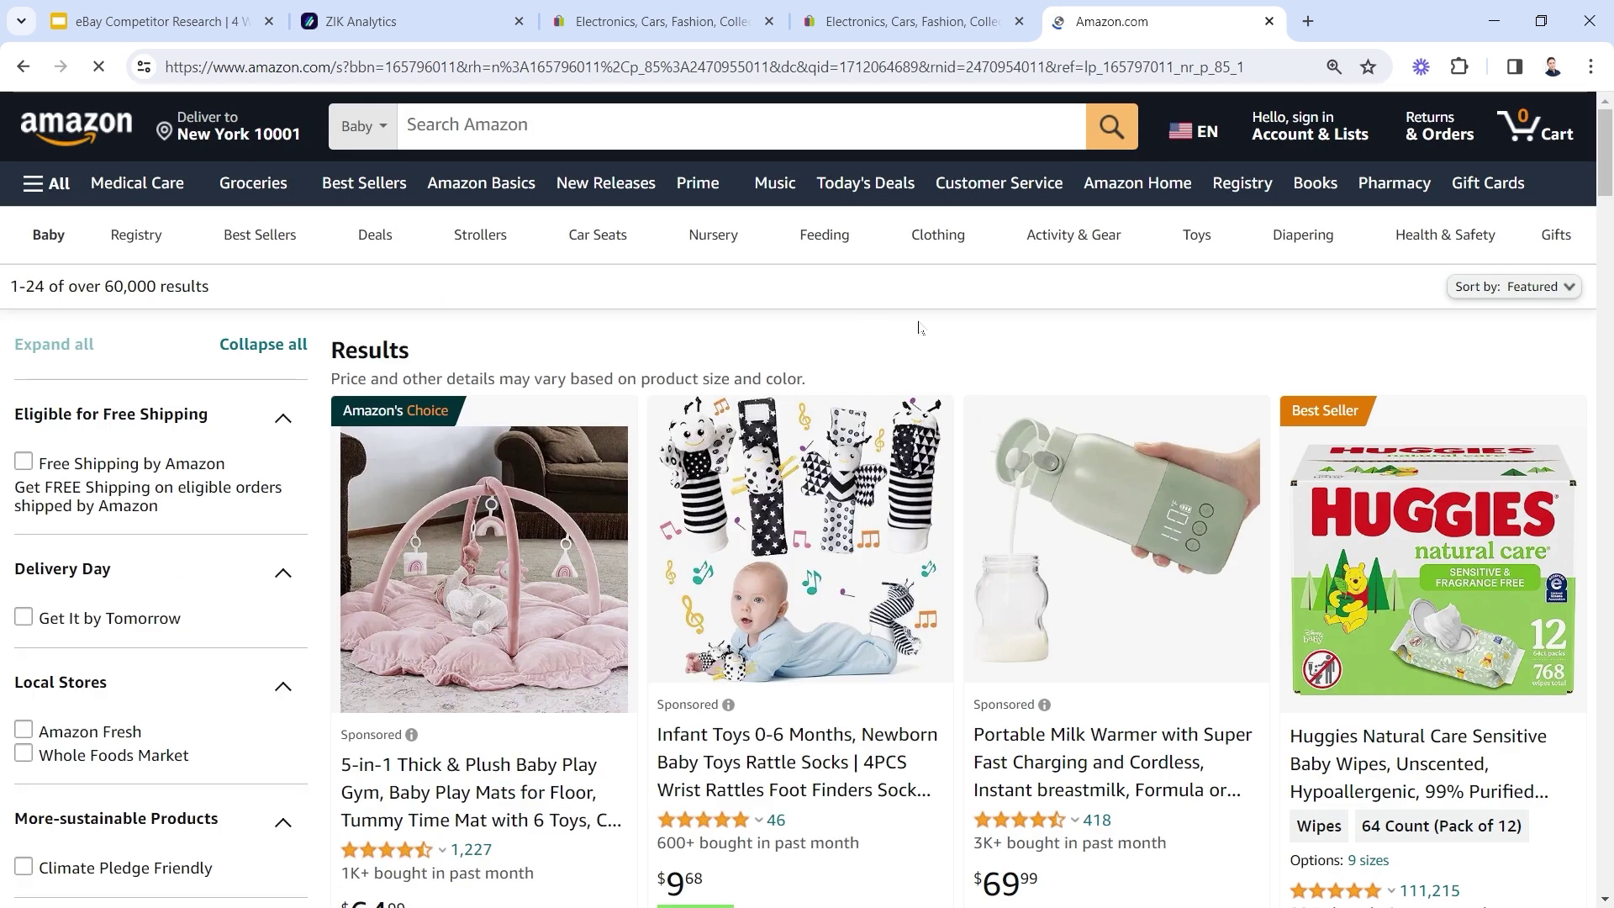
Open the 5-in-1 Thick & Plush Baby Play Gym ($64.99) and copy the start of its title
scroll(754, 405, "down", 1)
scroll(454, 681, "down", 1)
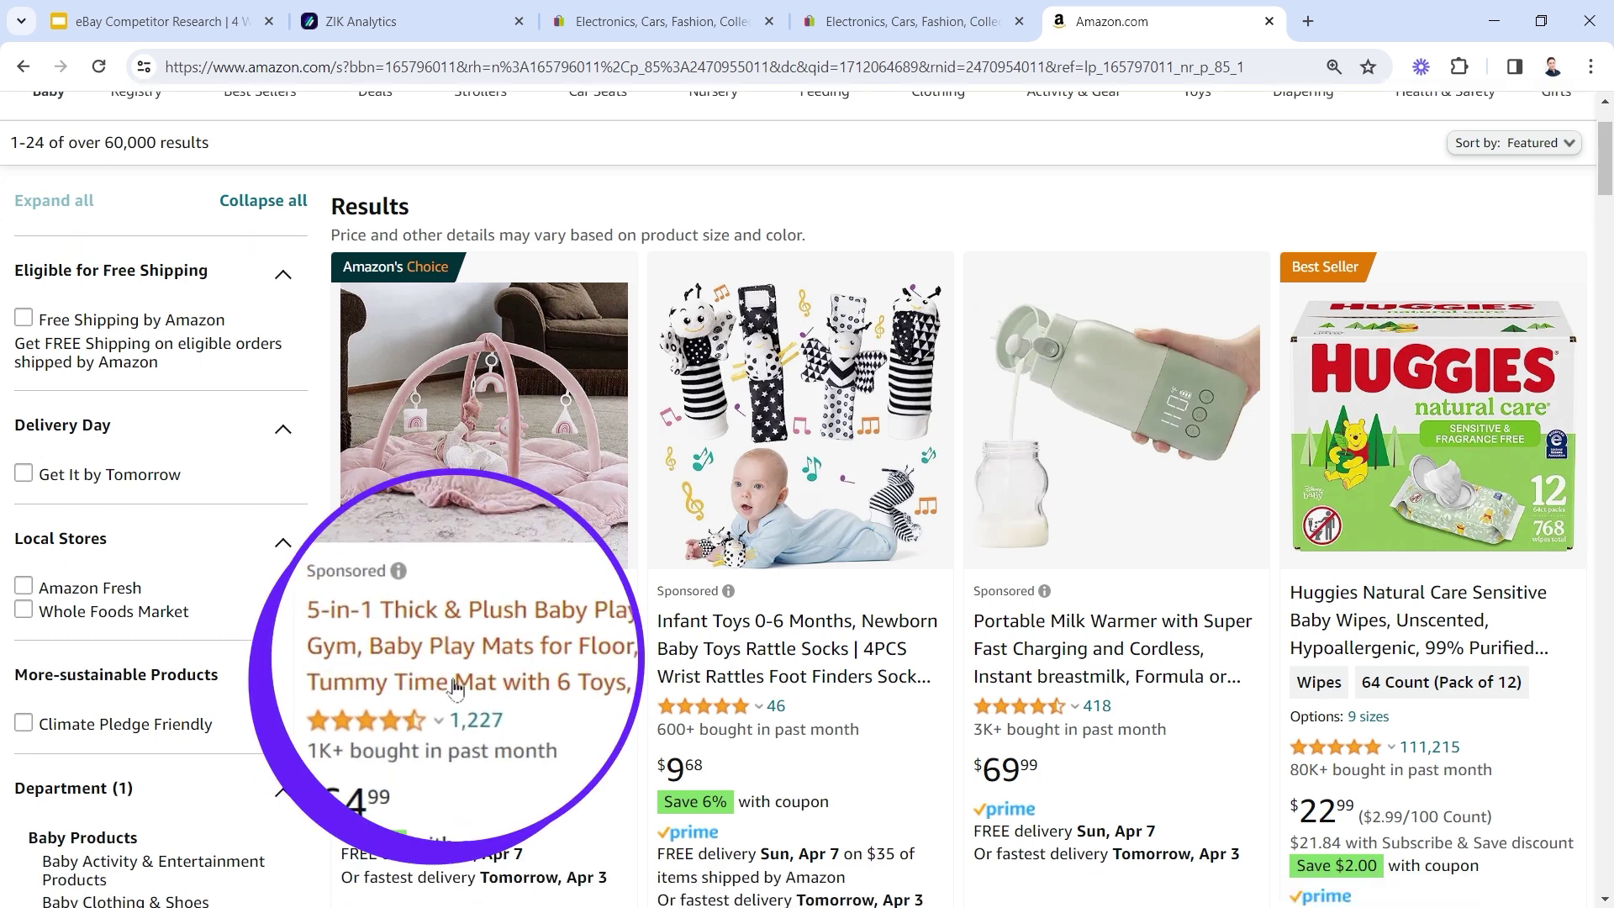
left_click(487, 600)
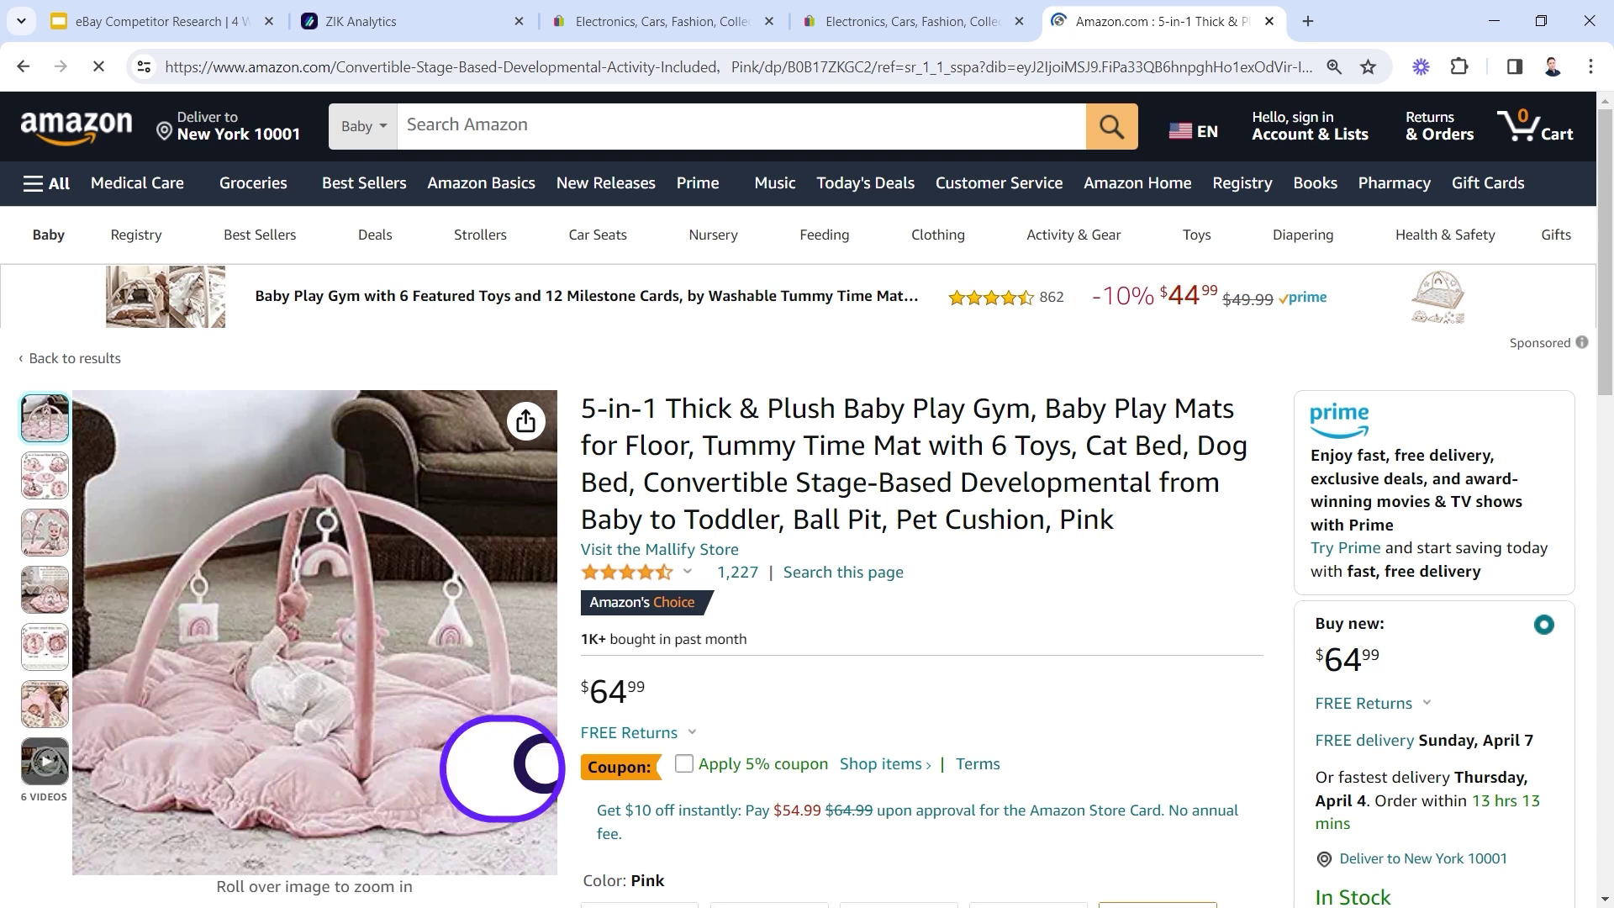
left_click_drag(582, 408, 702, 446)
key("ctrl+c")
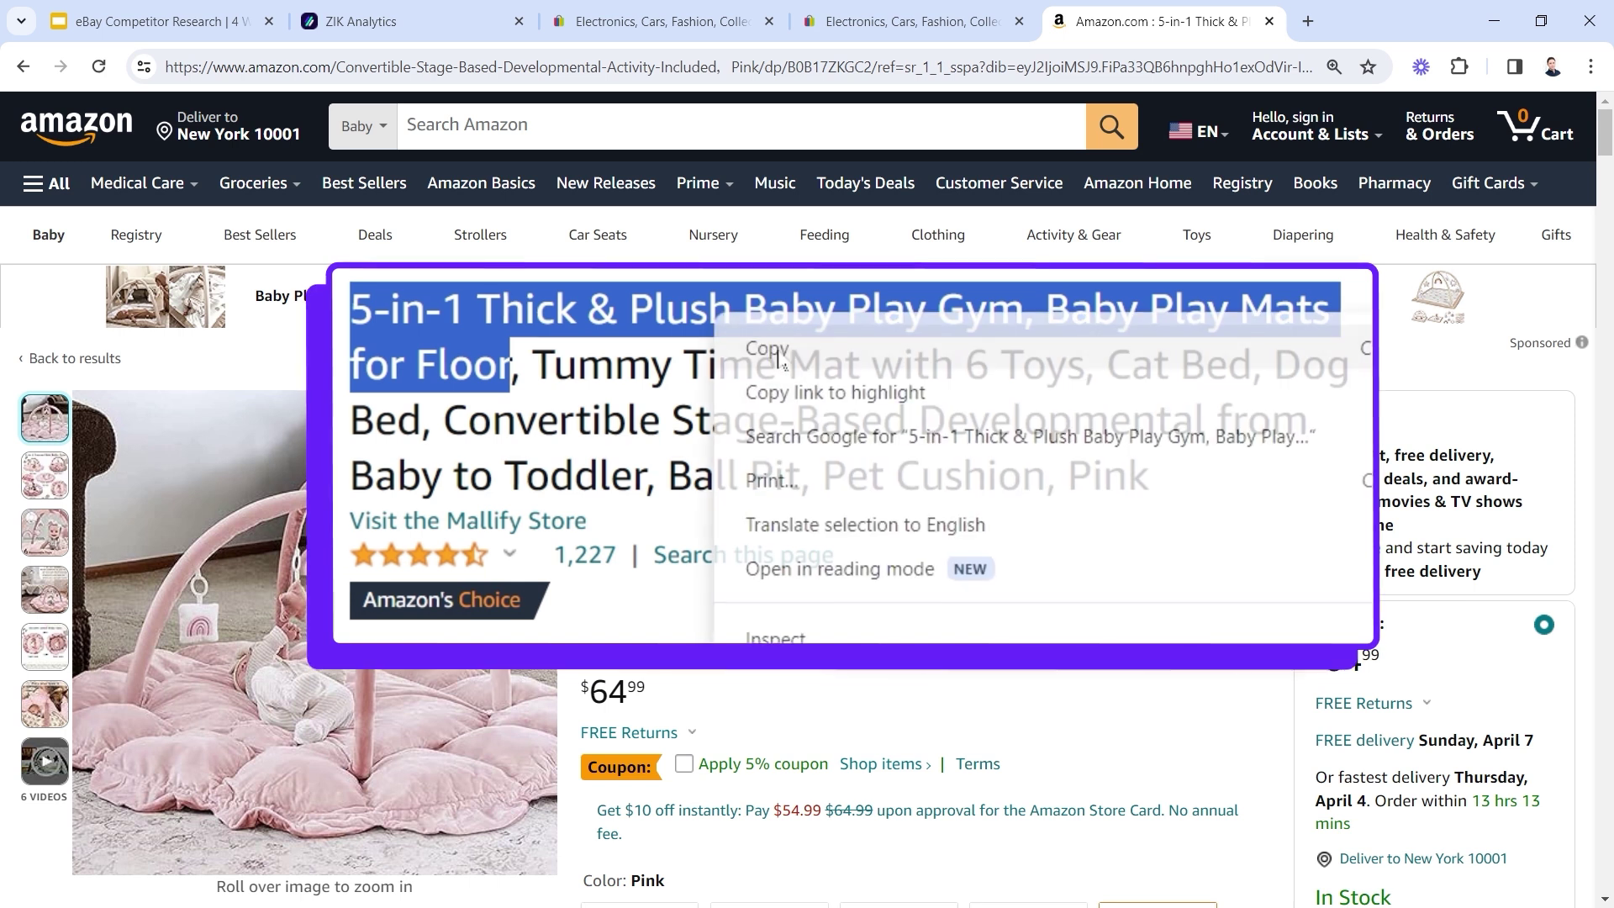
key("Escape")
Search eBay for the copied Baby Play Gym title
left_click(436, 18)
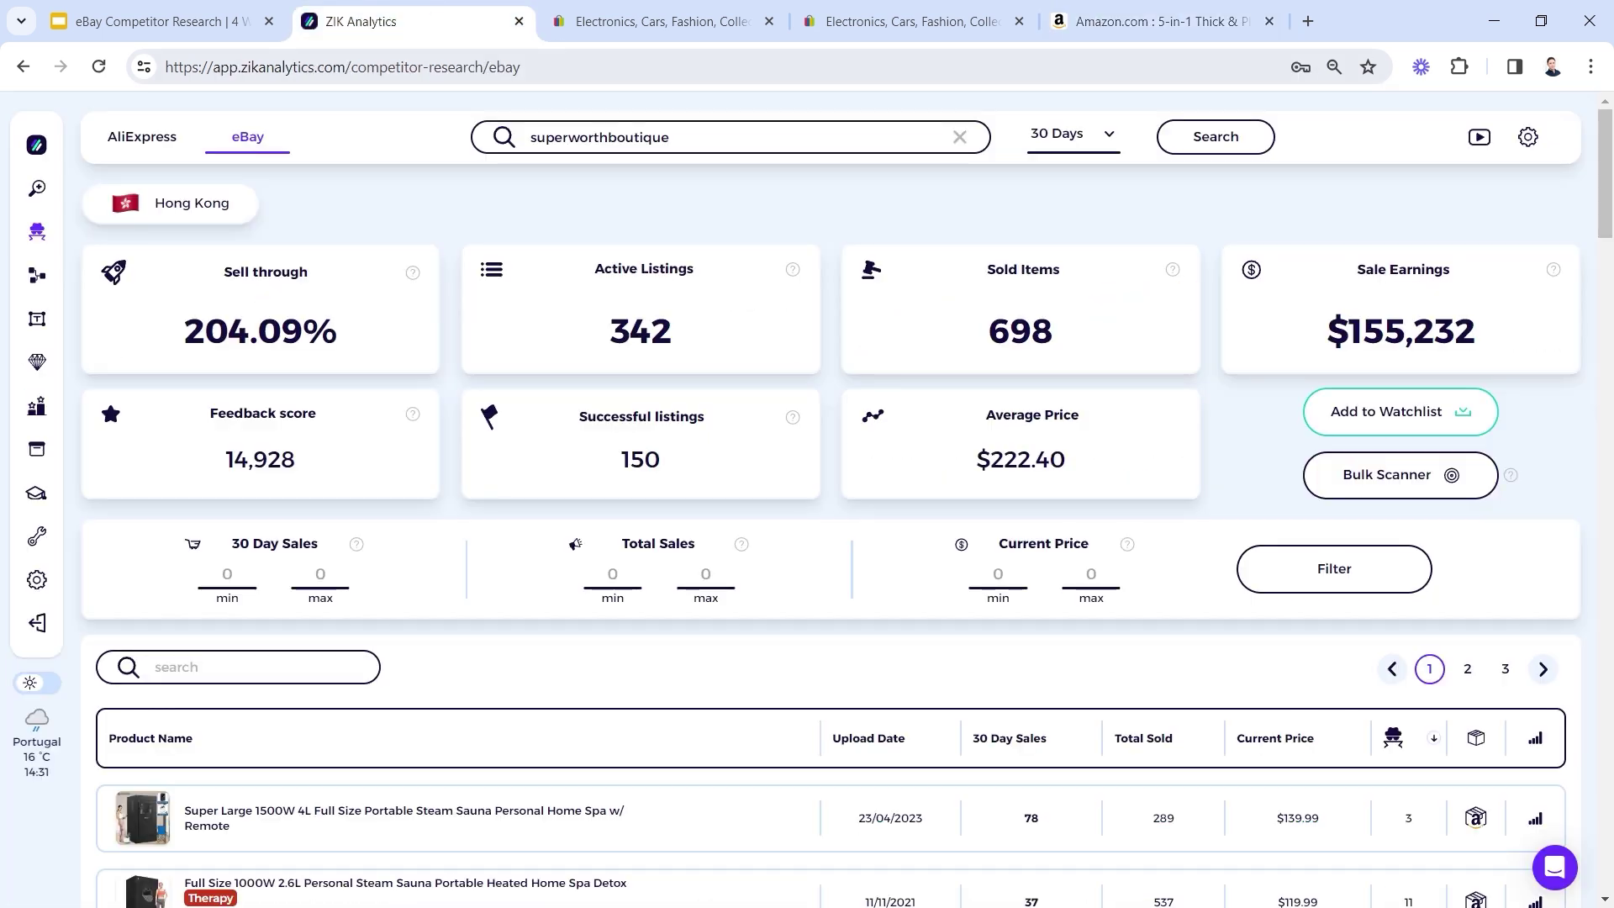
left_click(908, 21)
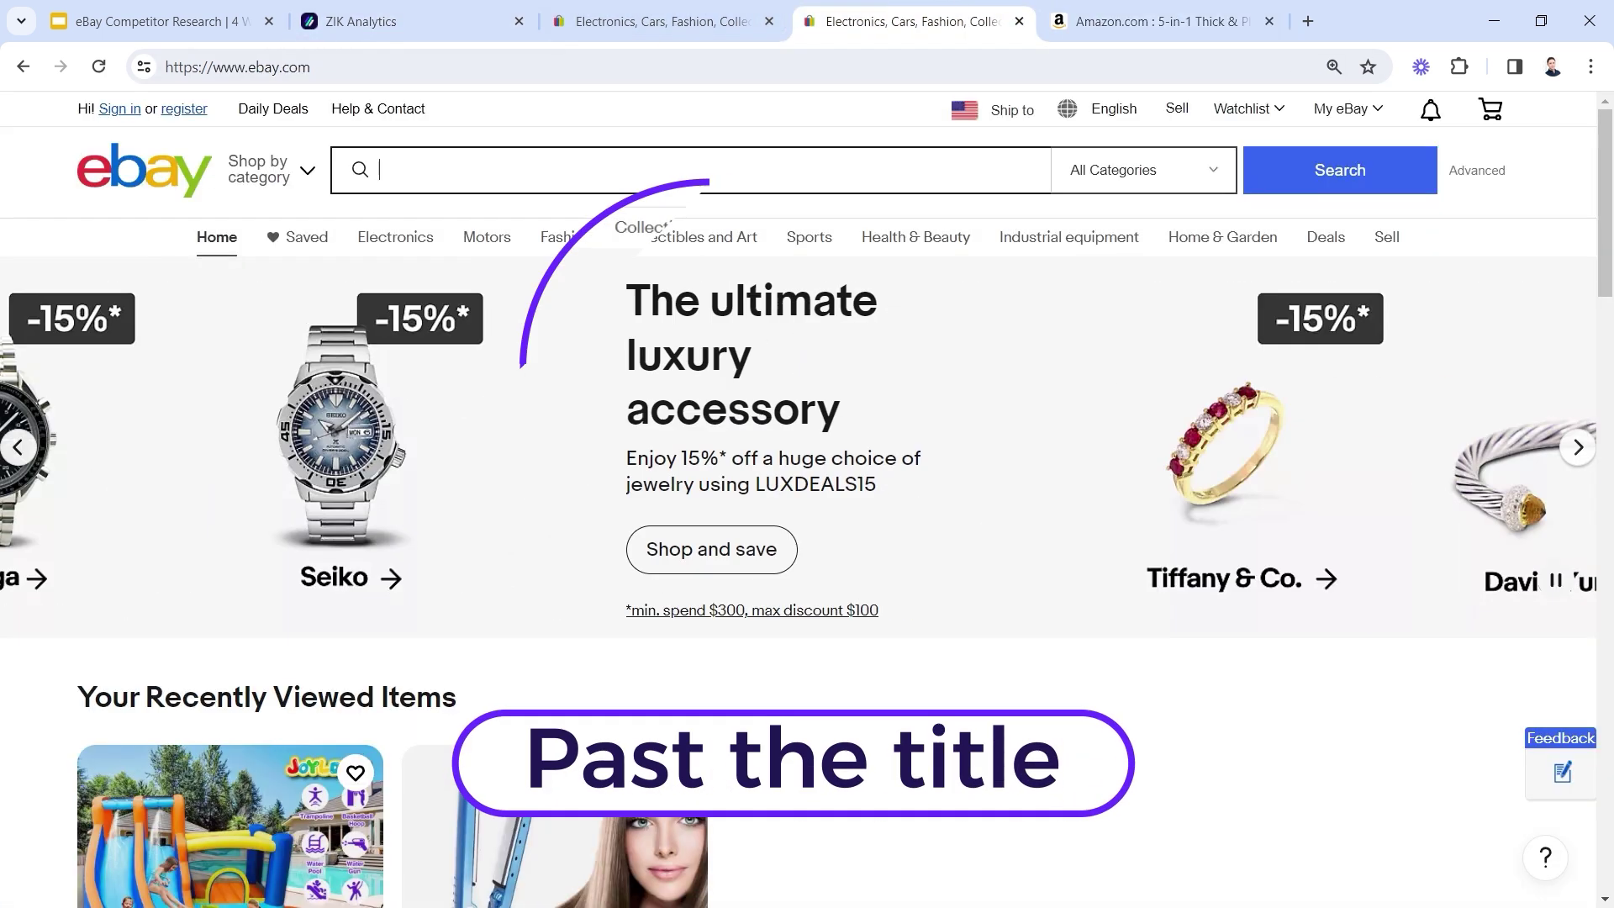
right_click(622, 171)
left_click(728, 397)
left_click(1251, 165)
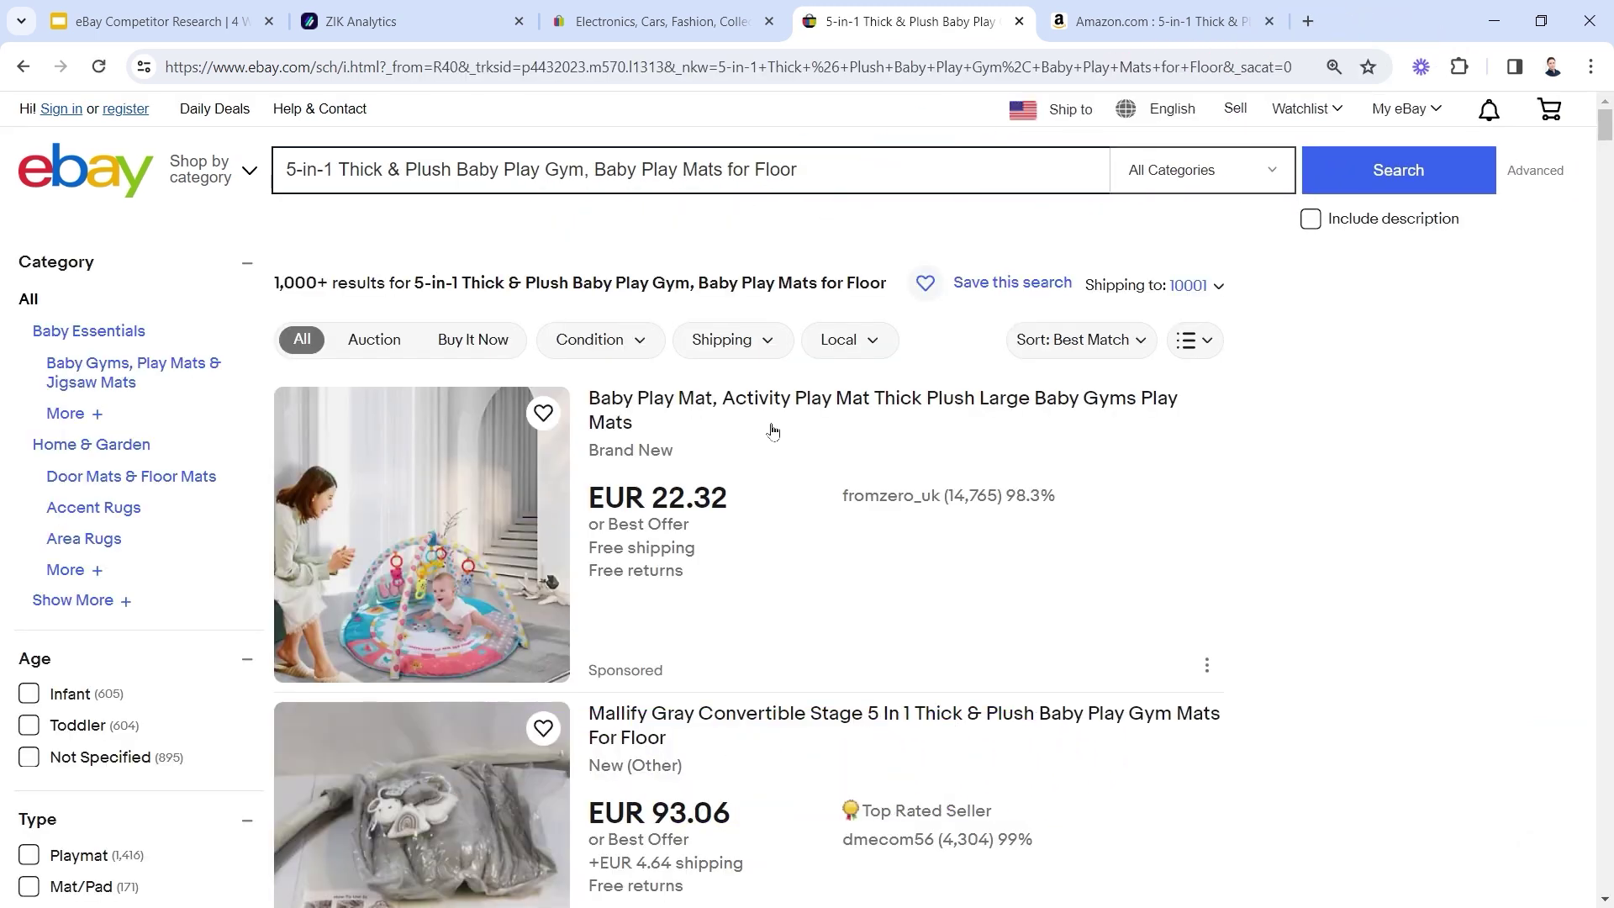
Scroll through the eBay results, comparing them with the Amazon product images
scroll(709, 371, "down", 7)
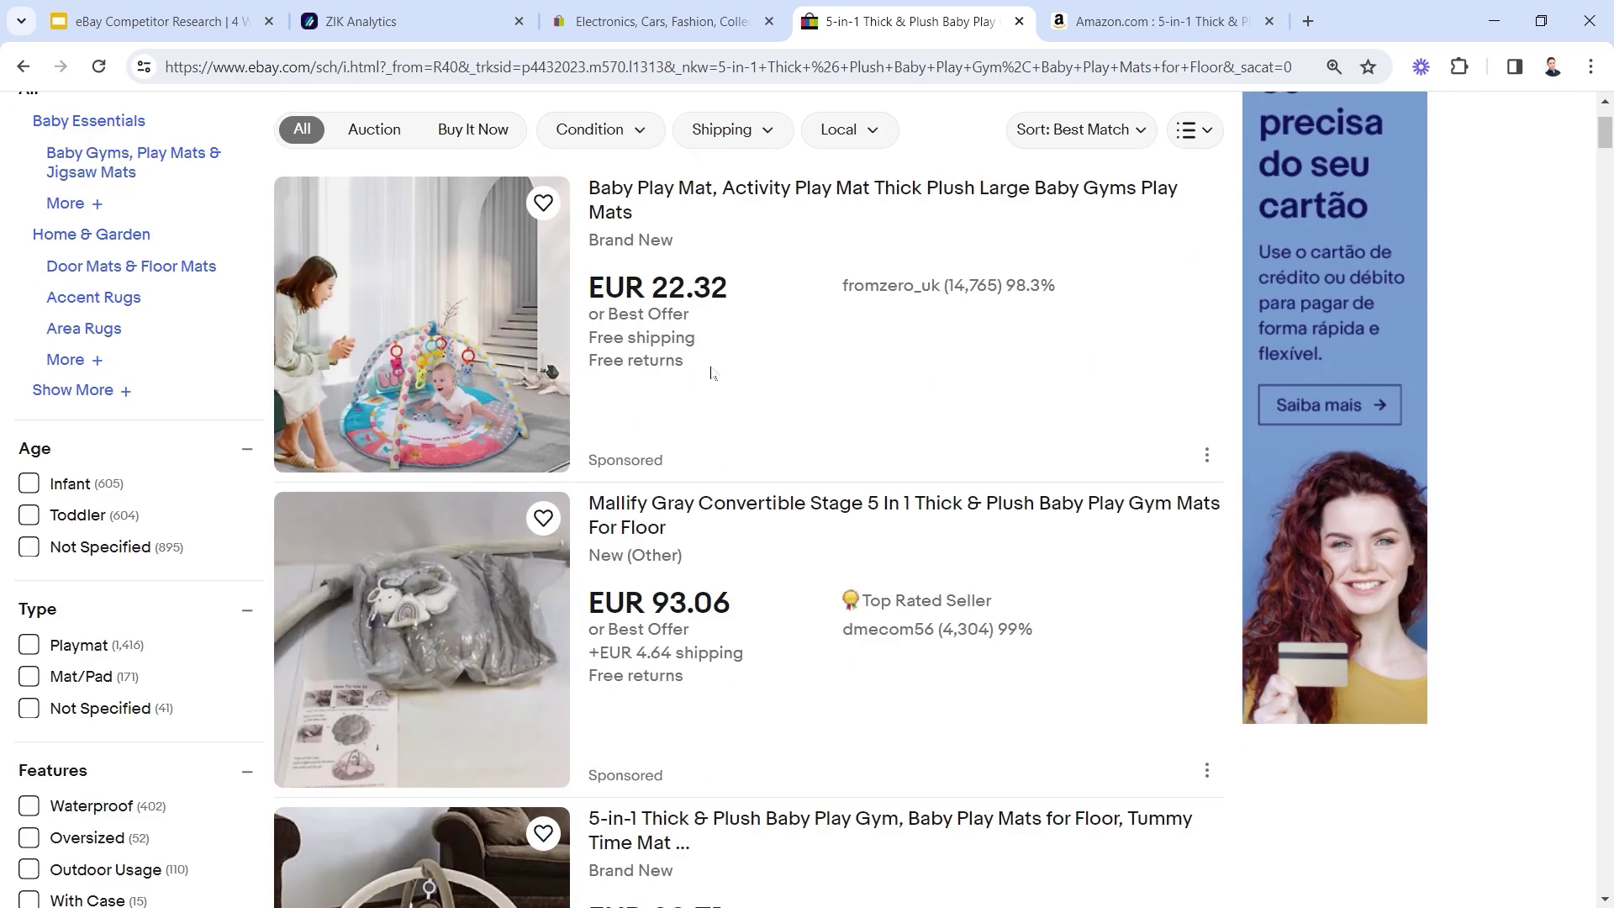
left_click(1159, 21)
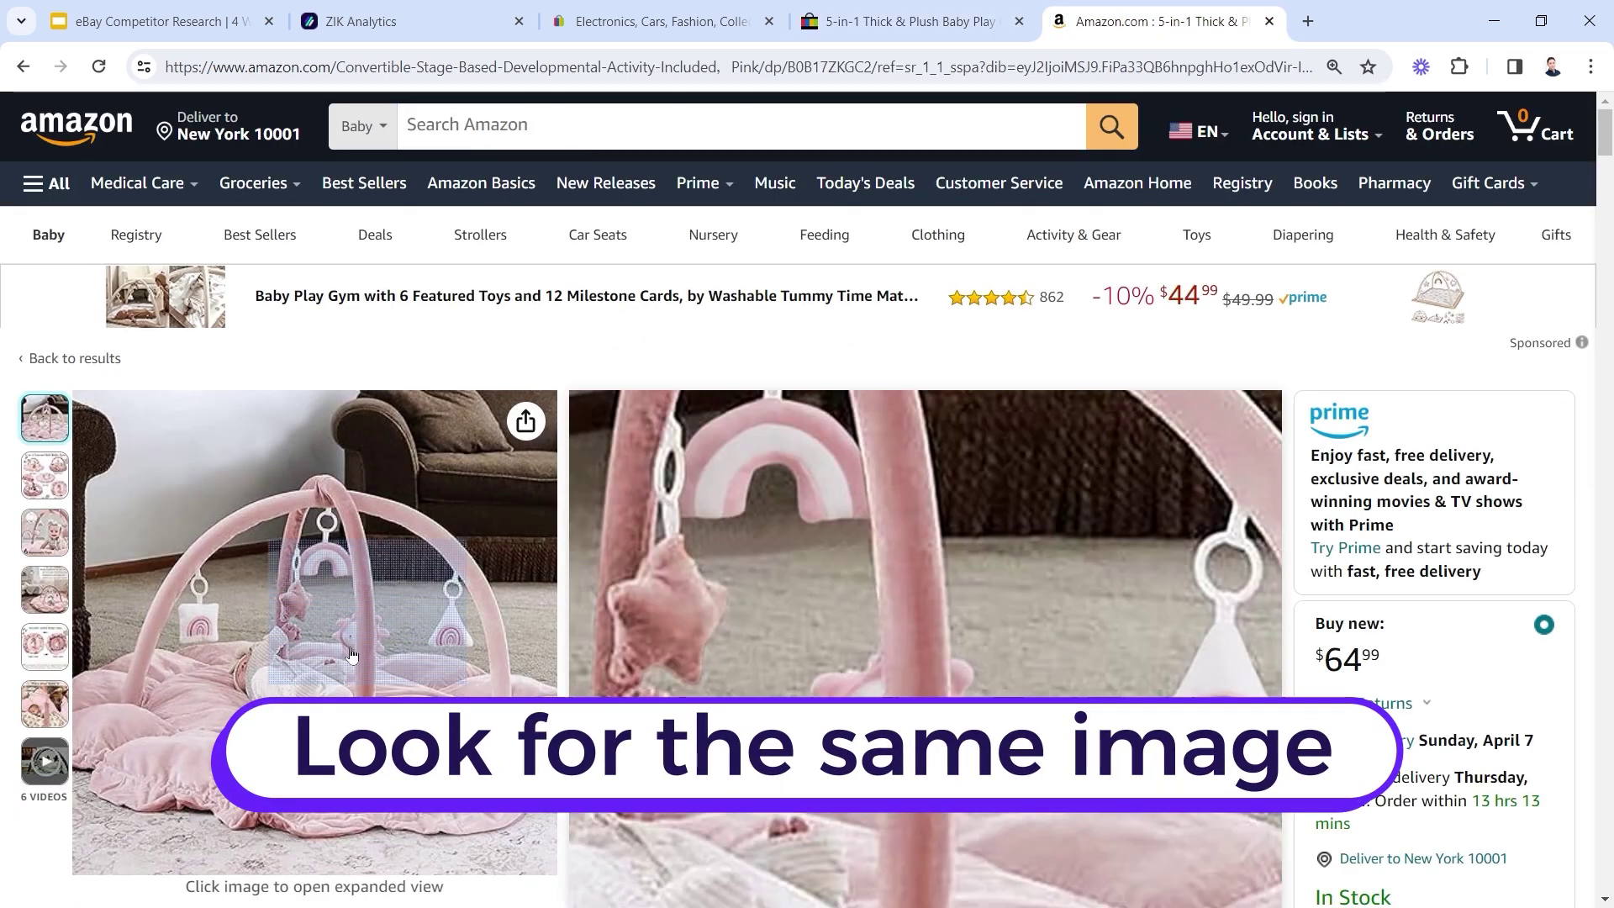
left_click(811, 26)
scroll(630, 355, "down", 8)
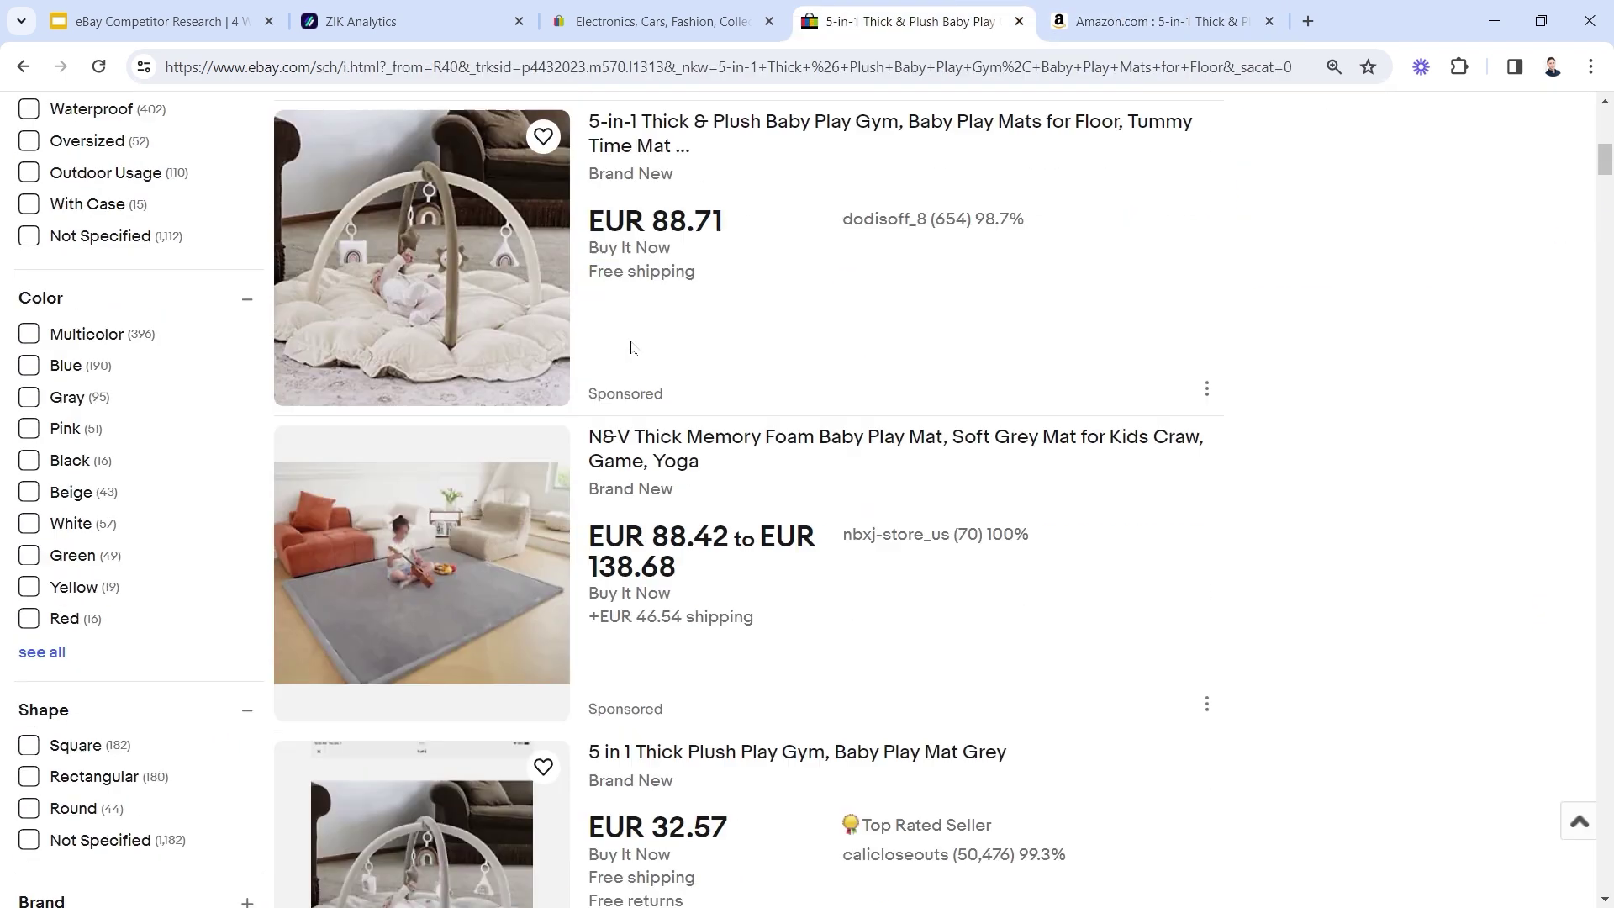
scroll(630, 354, "down", 18)
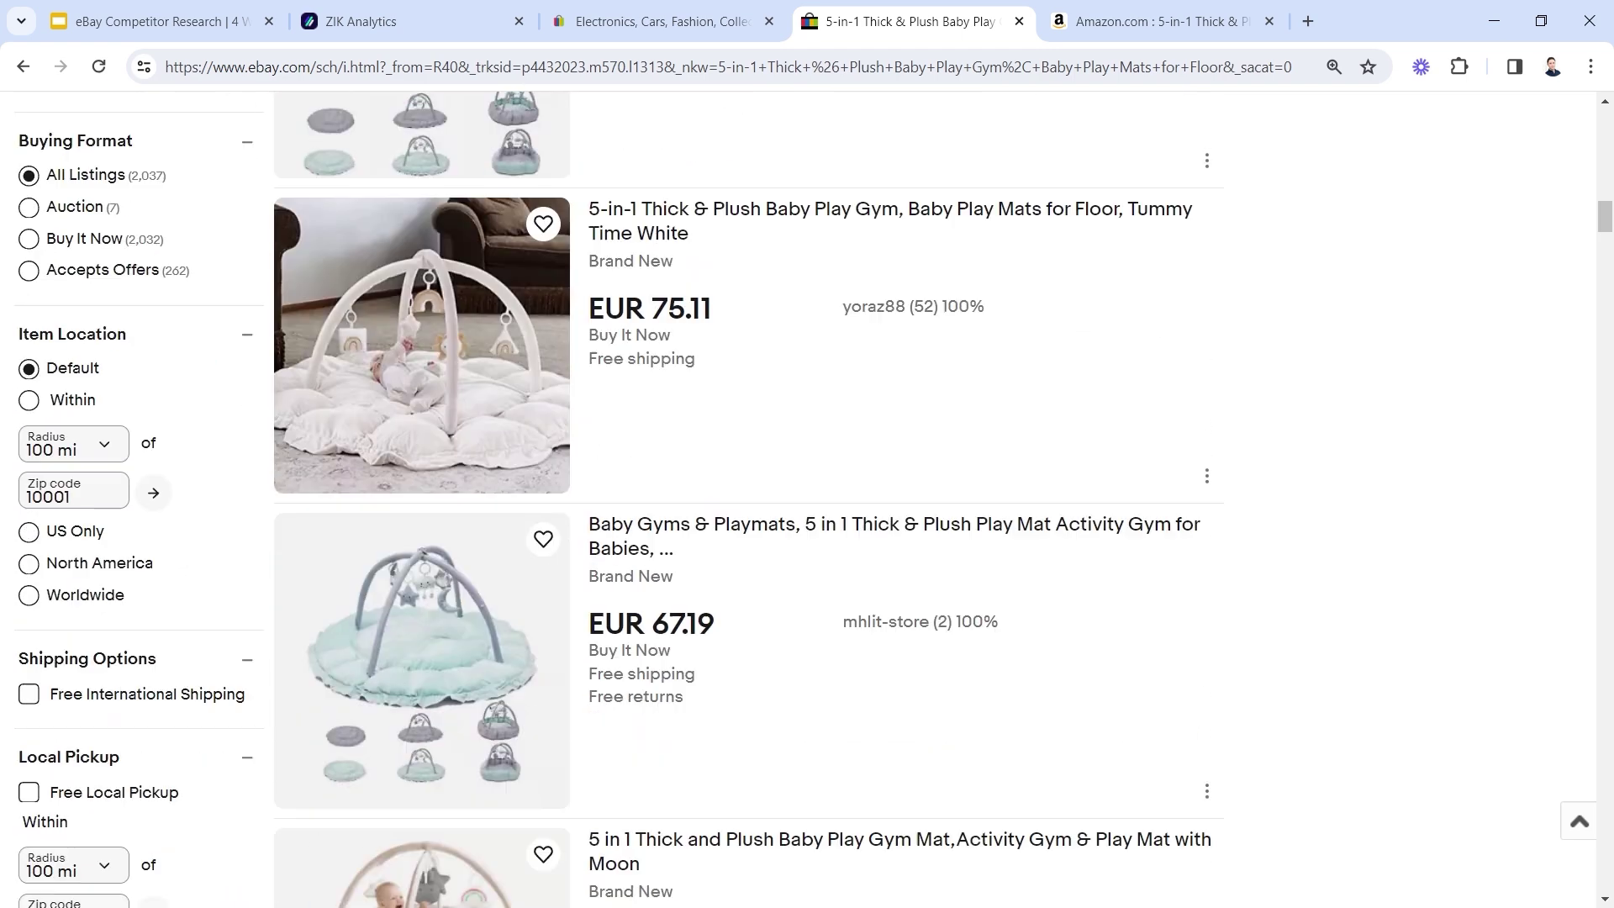
scroll(747, 499, "down", 20)
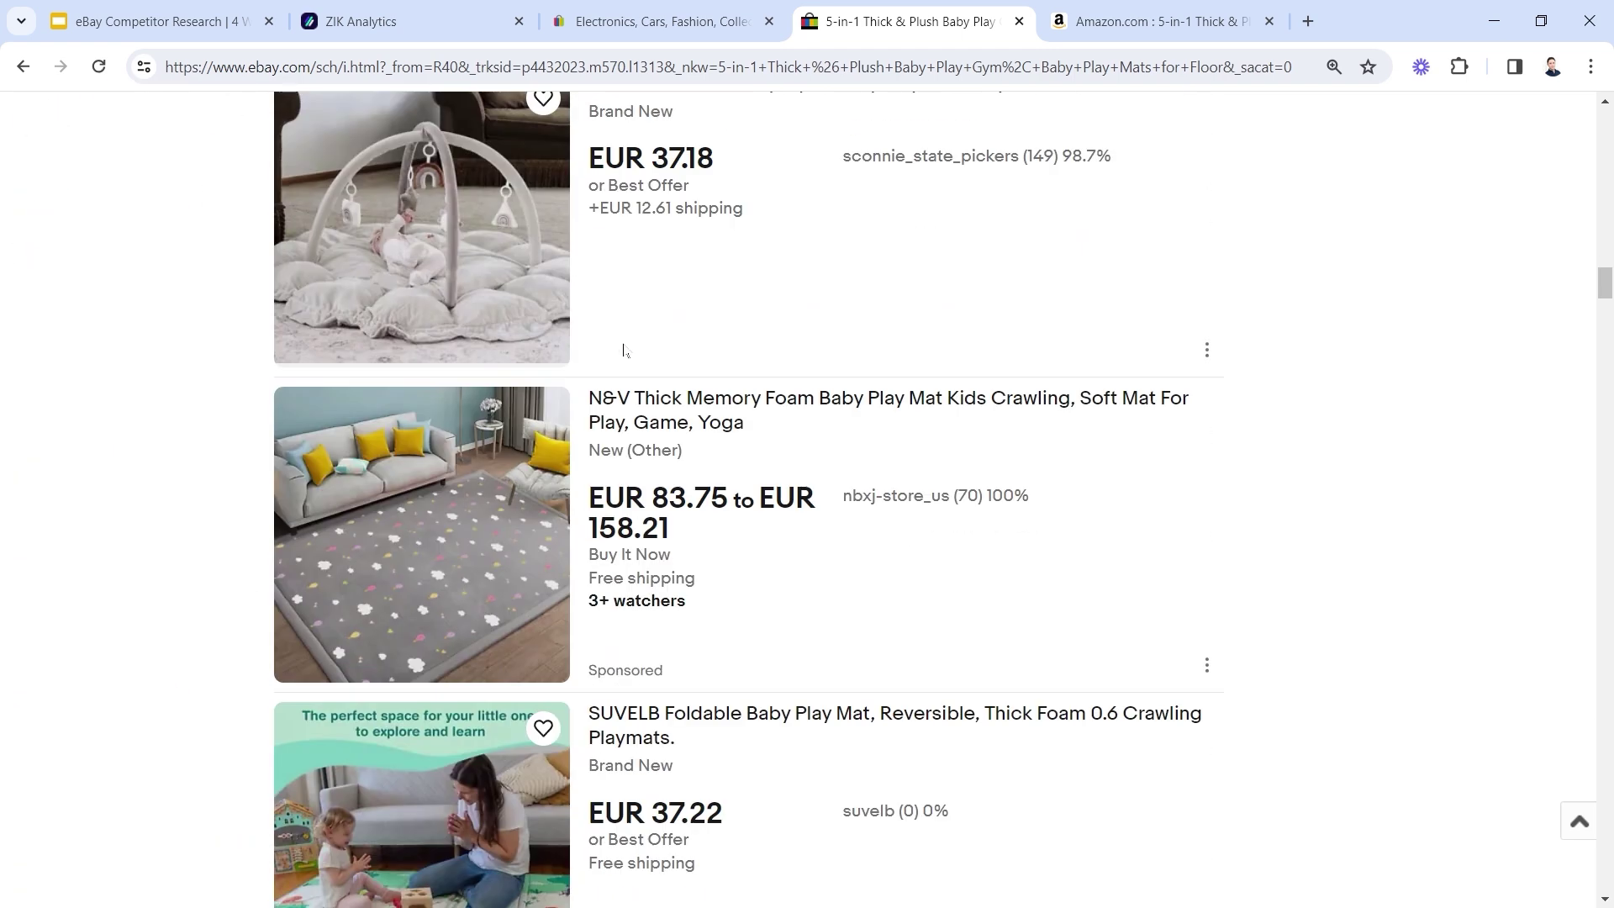
scroll(1119, 648, "down", 2)
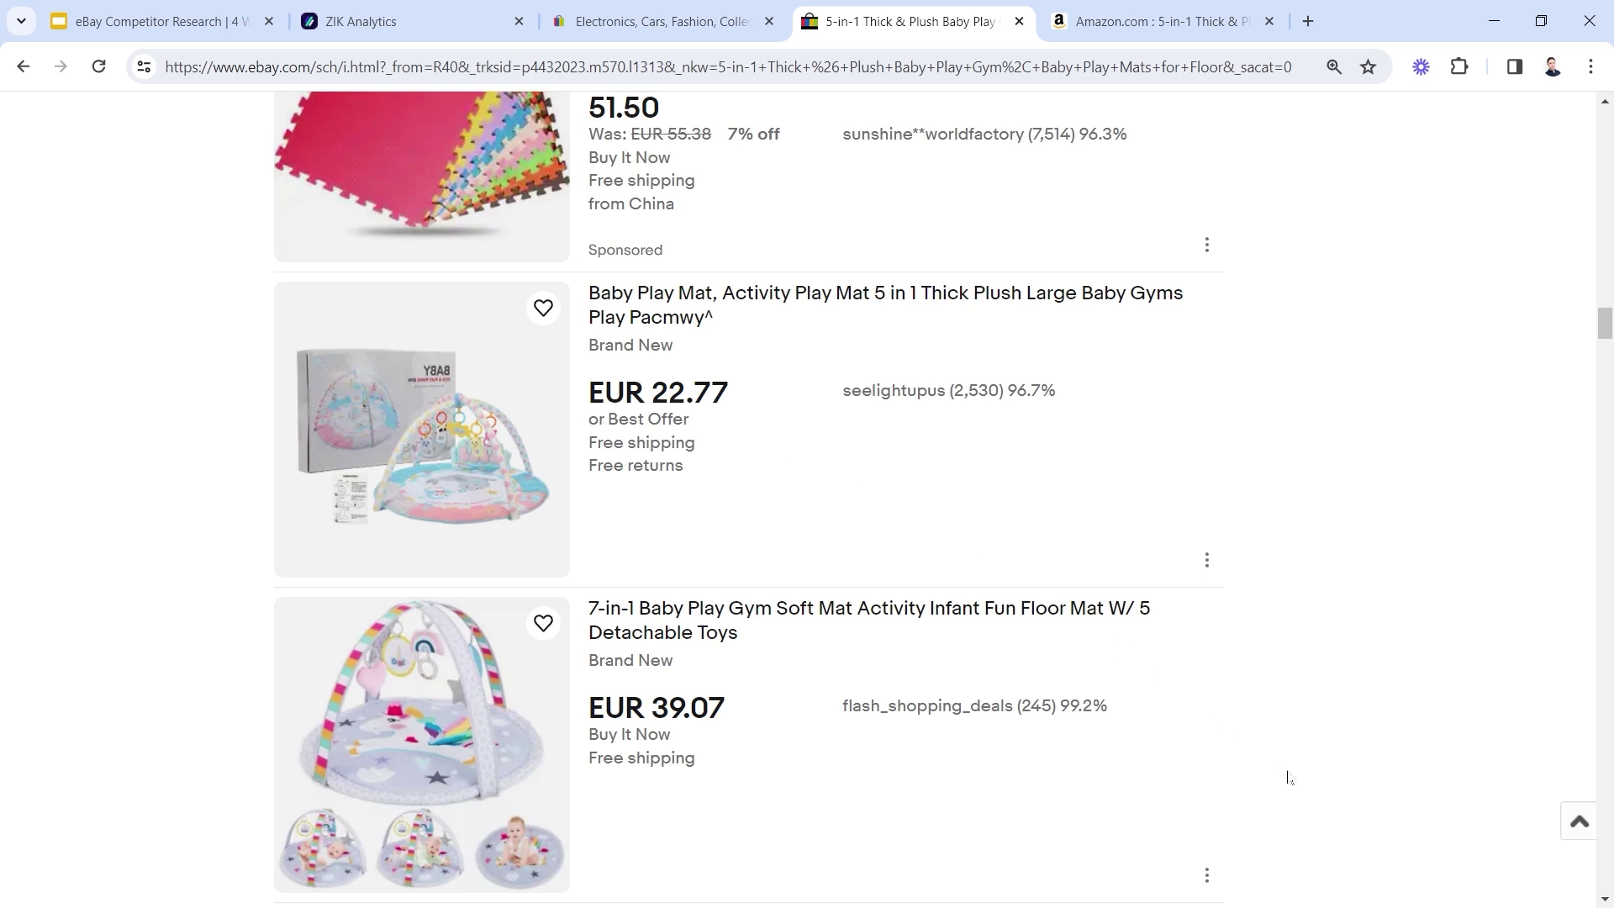
scroll(1288, 538, "up", 20)
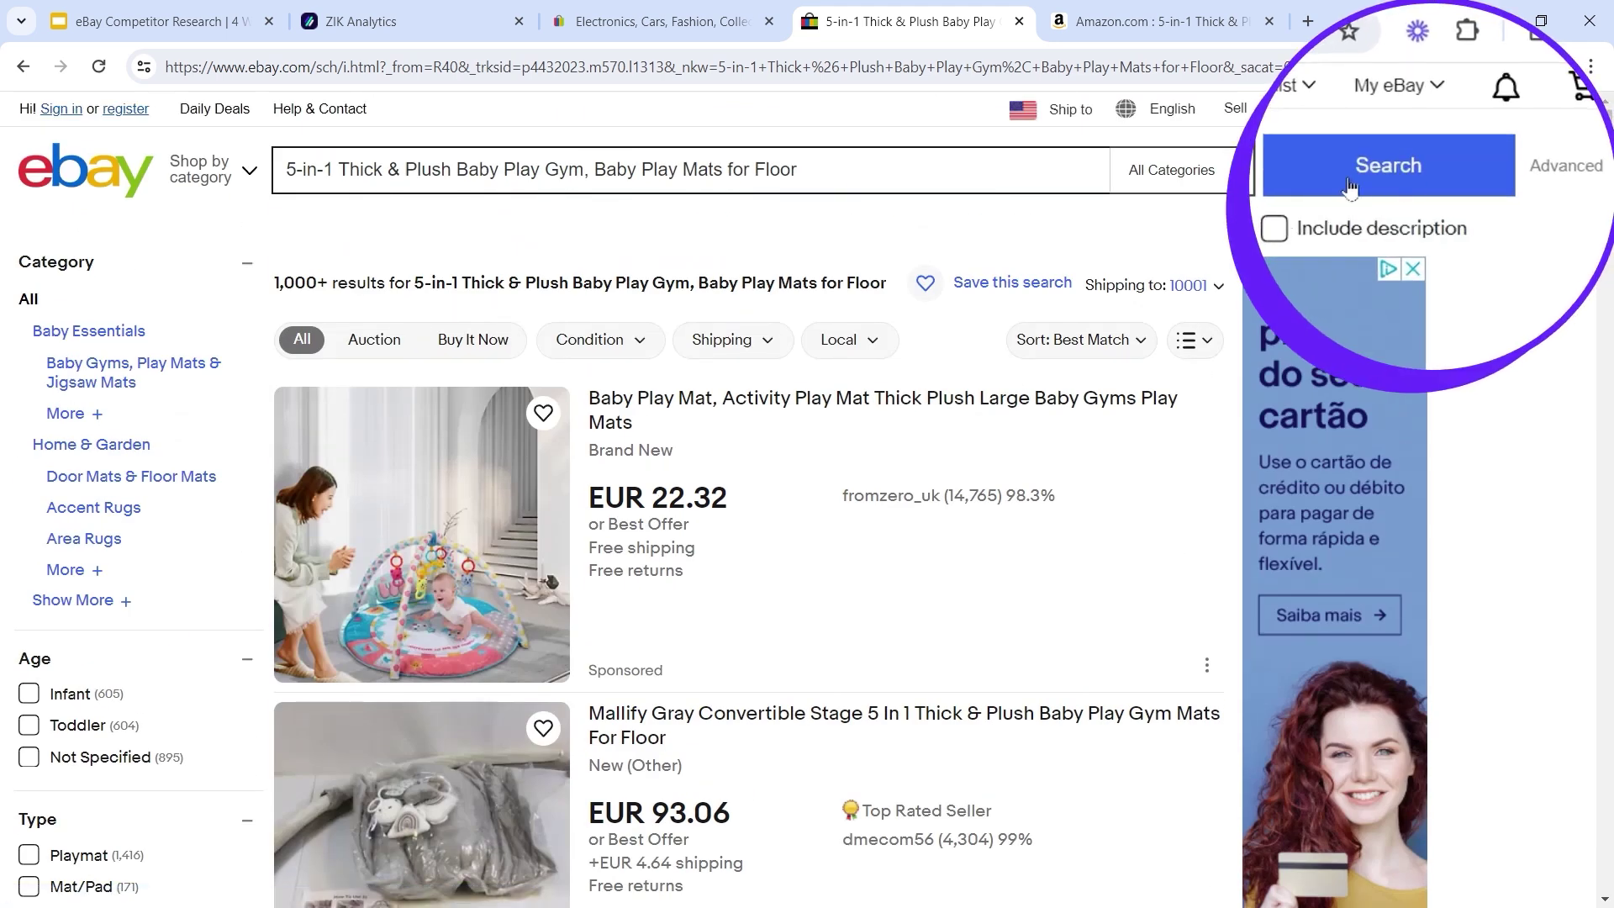
scroll(824, 441, "down", 6)
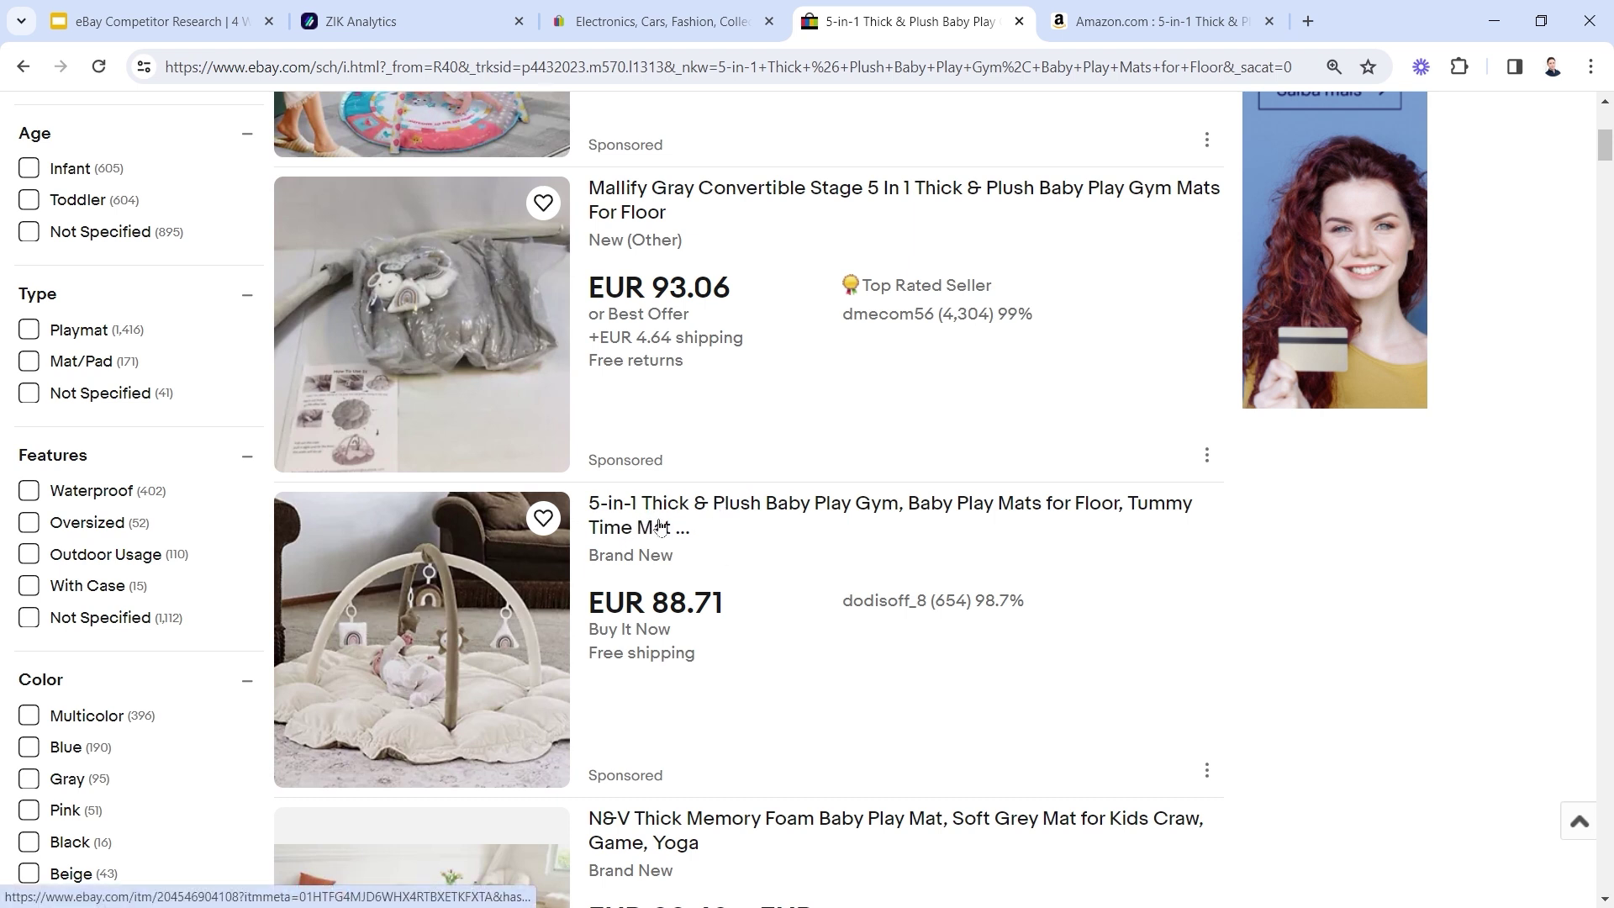
Open the matching 5-in-1 play gym listing at US $95.31 and copy its seller's name
left_click(662, 527)
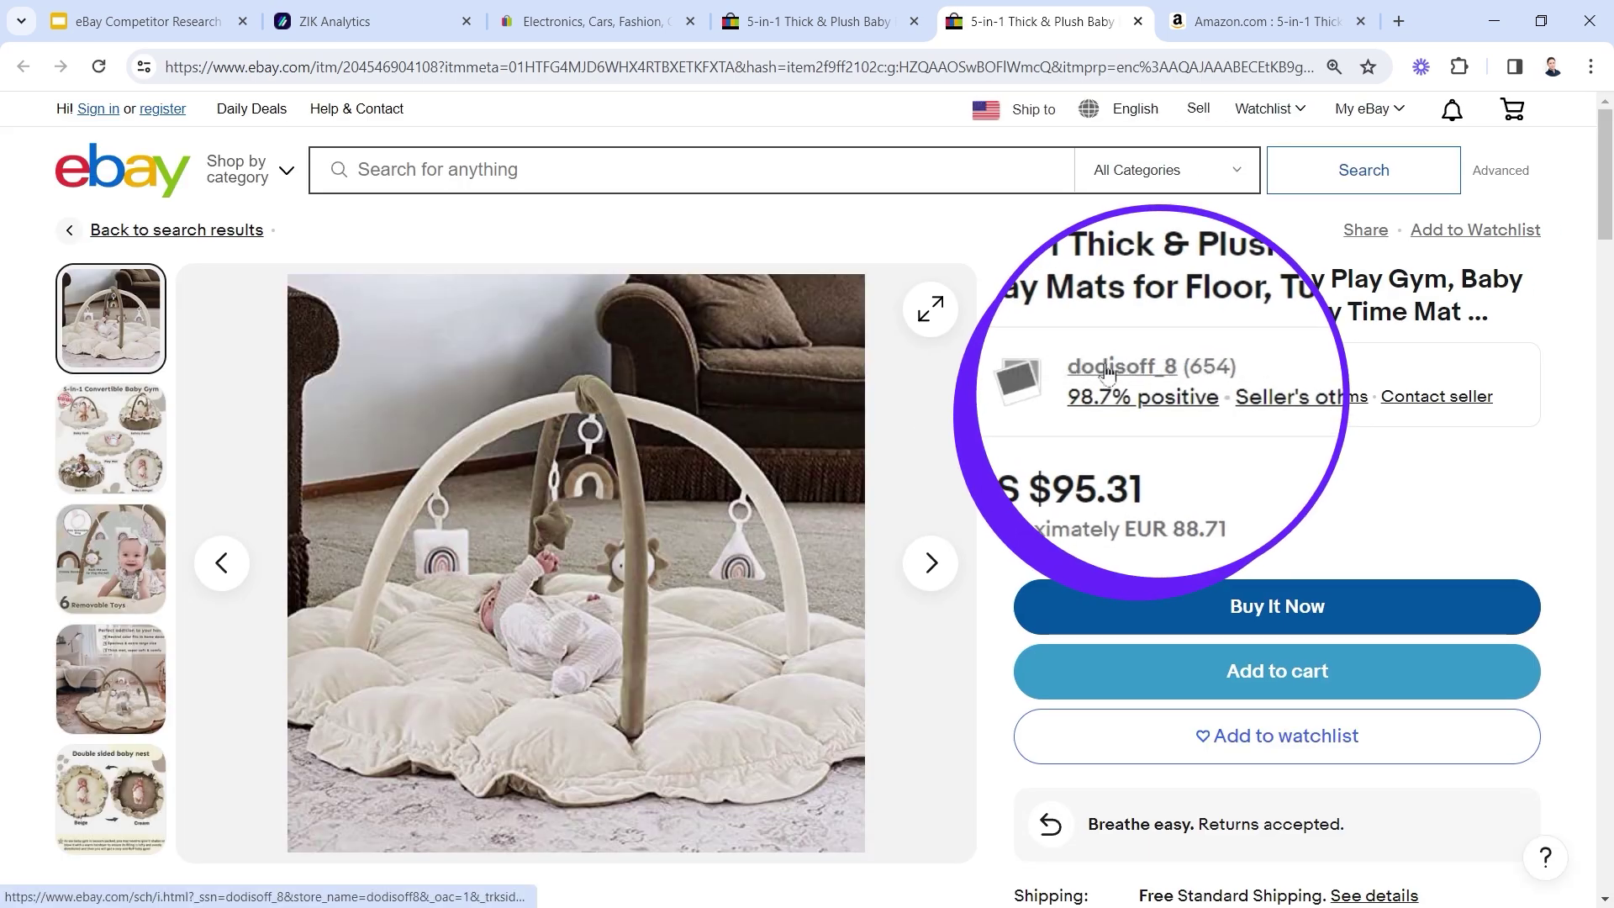
left_click_drag(1107, 373, 1066, 363)
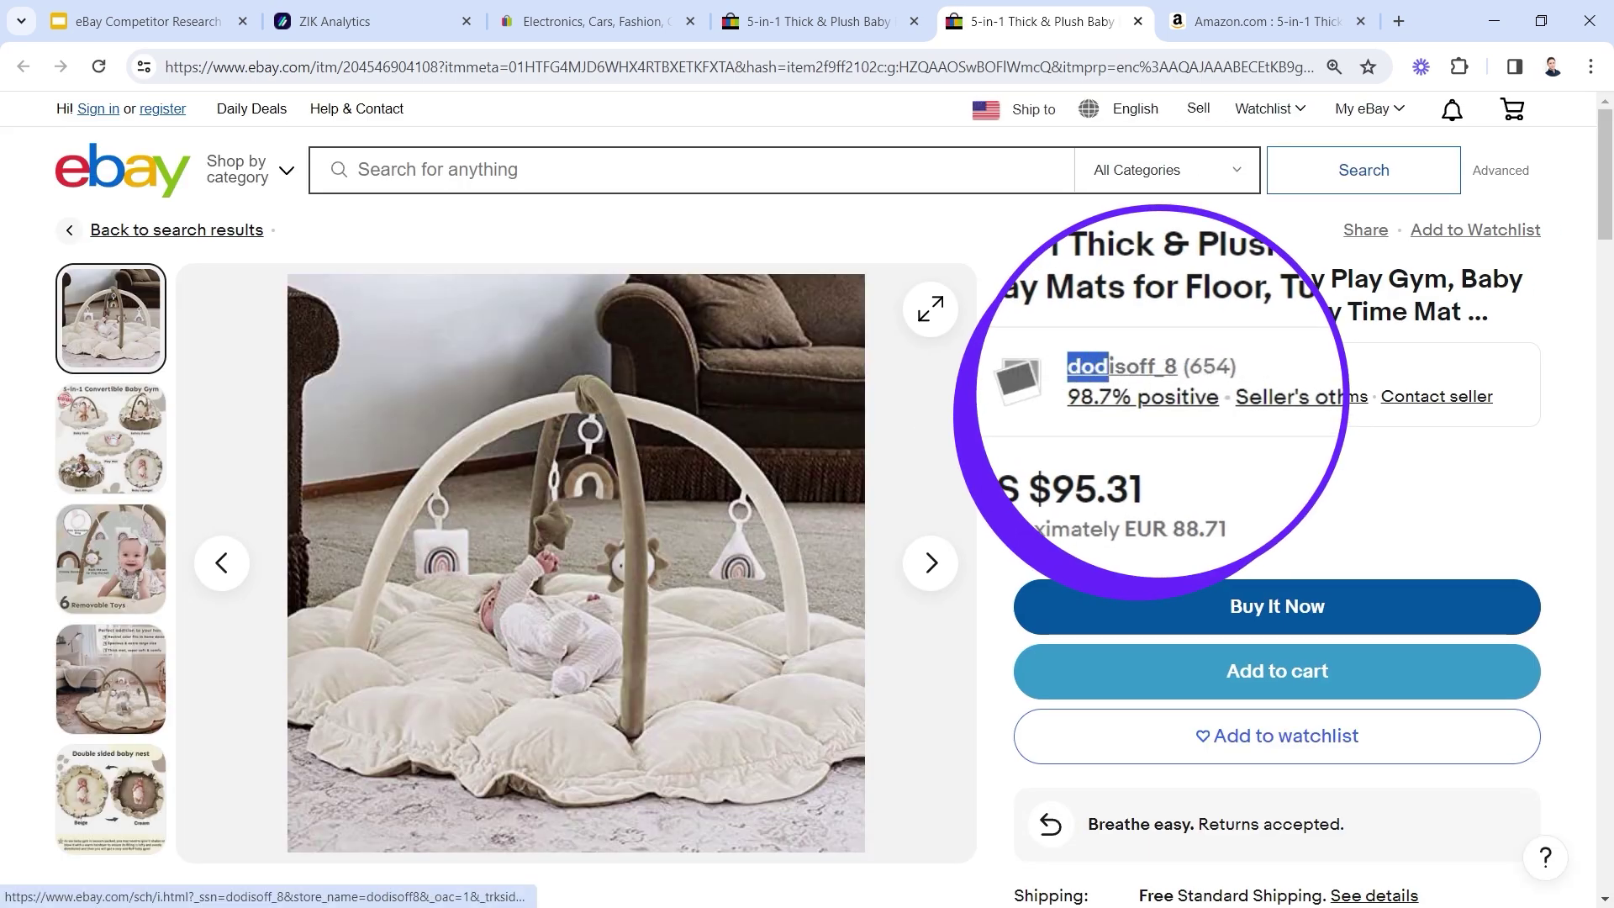
right_click(1156, 380)
left_click(1177, 613)
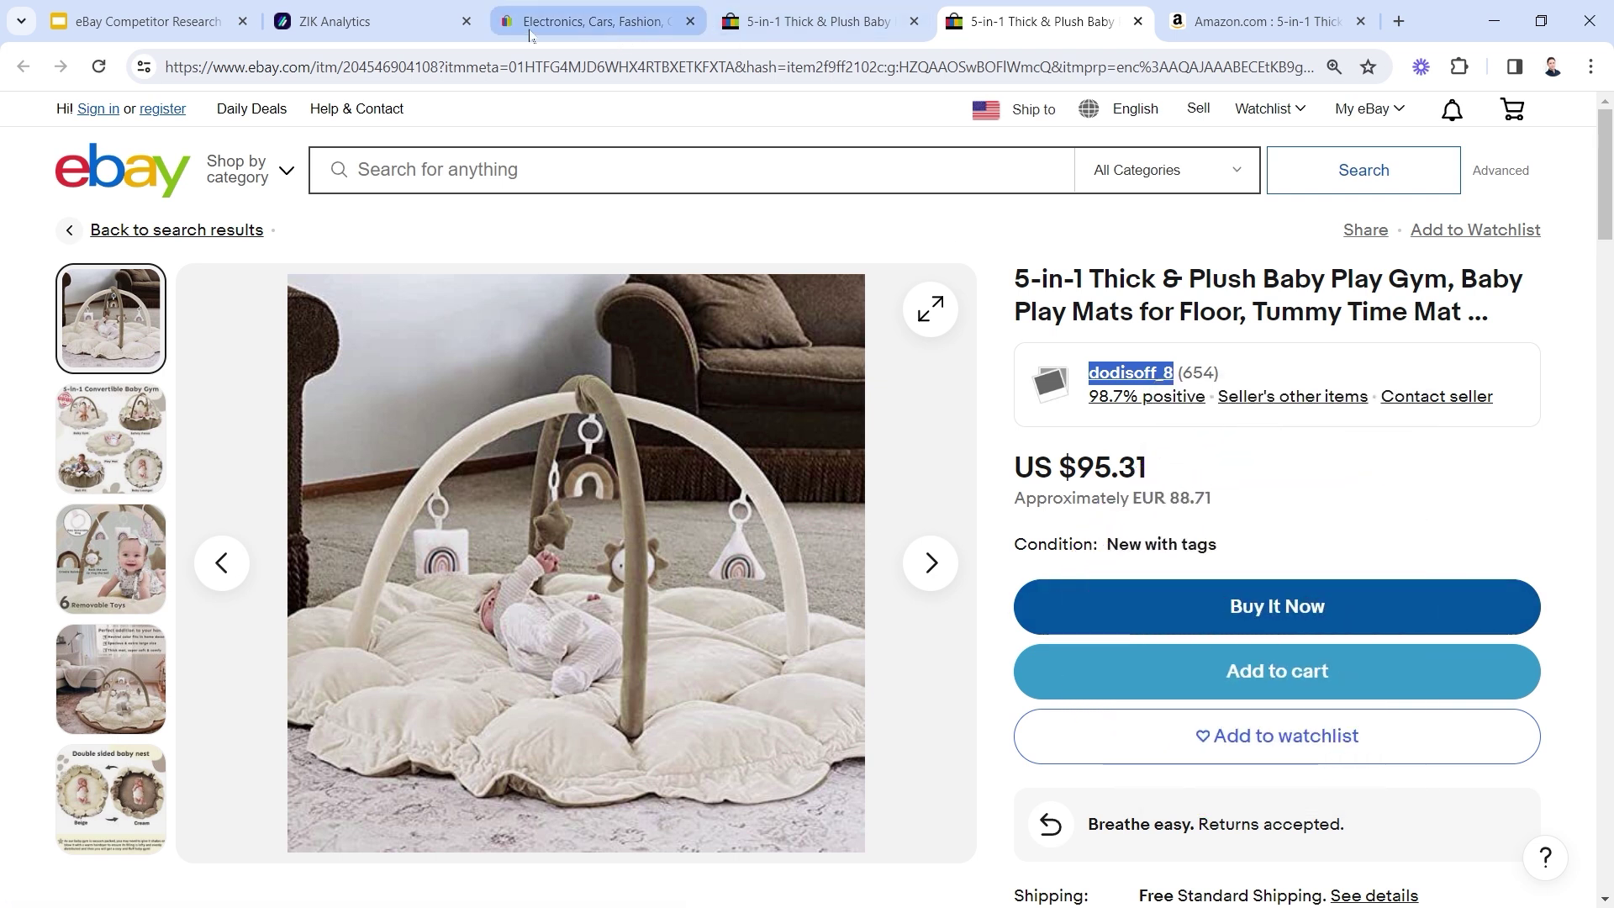
Replace the old seller name with the play gym seller in ZIK Competitor Research, search, and highlight $2,188 earnings
left_click(353, 21)
double_click(786, 146)
right_click(786, 145)
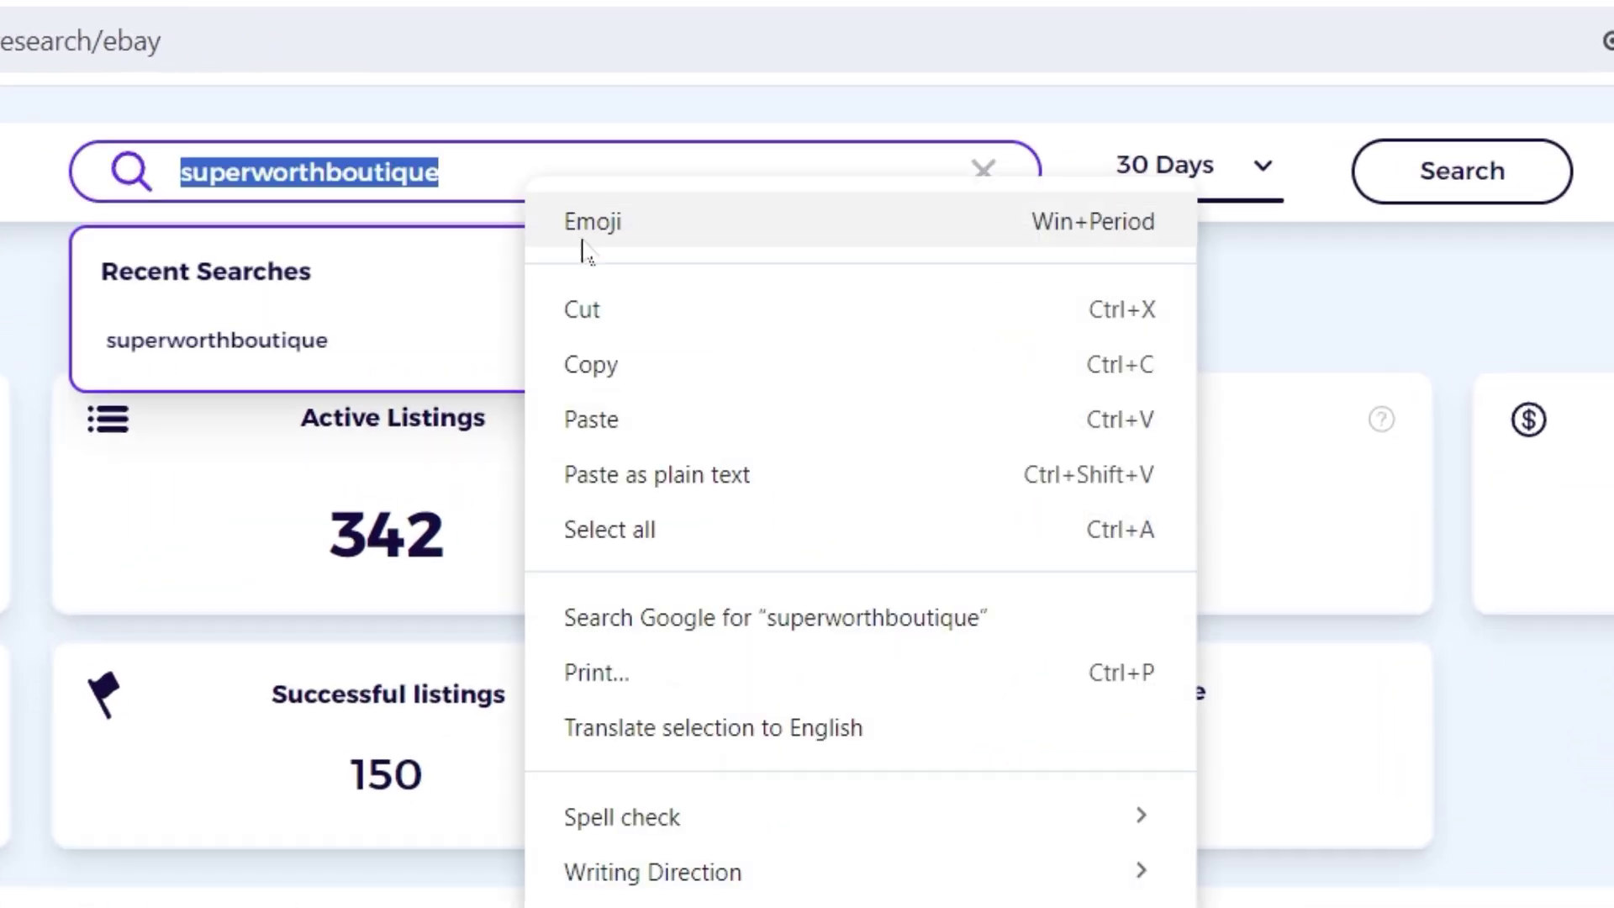
left_click(660, 429)
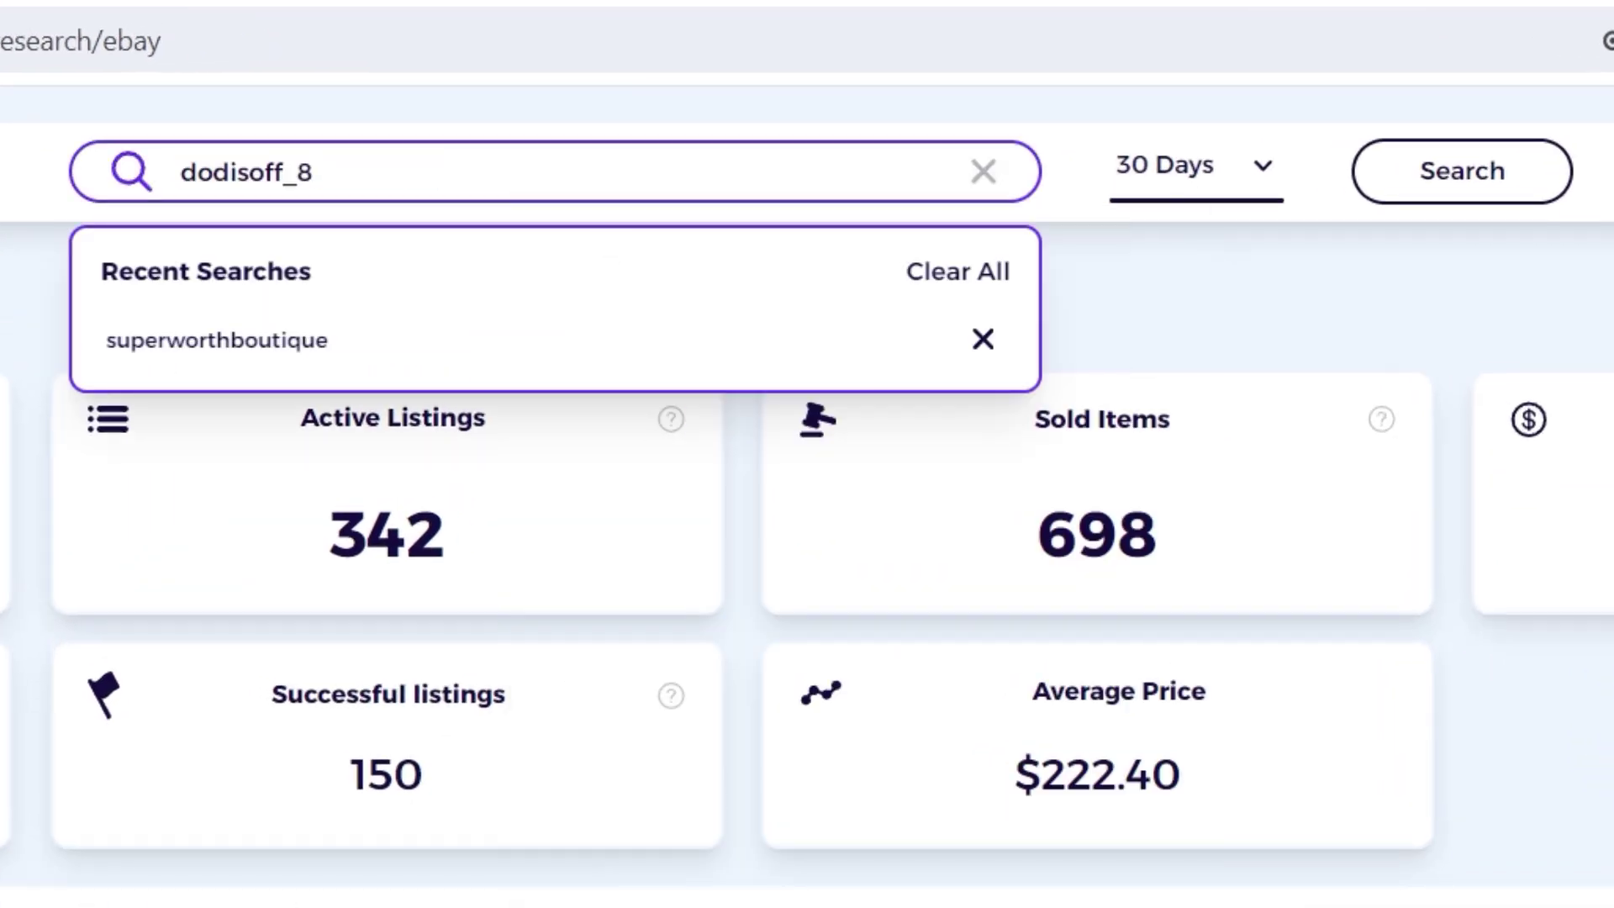
left_click(1461, 192)
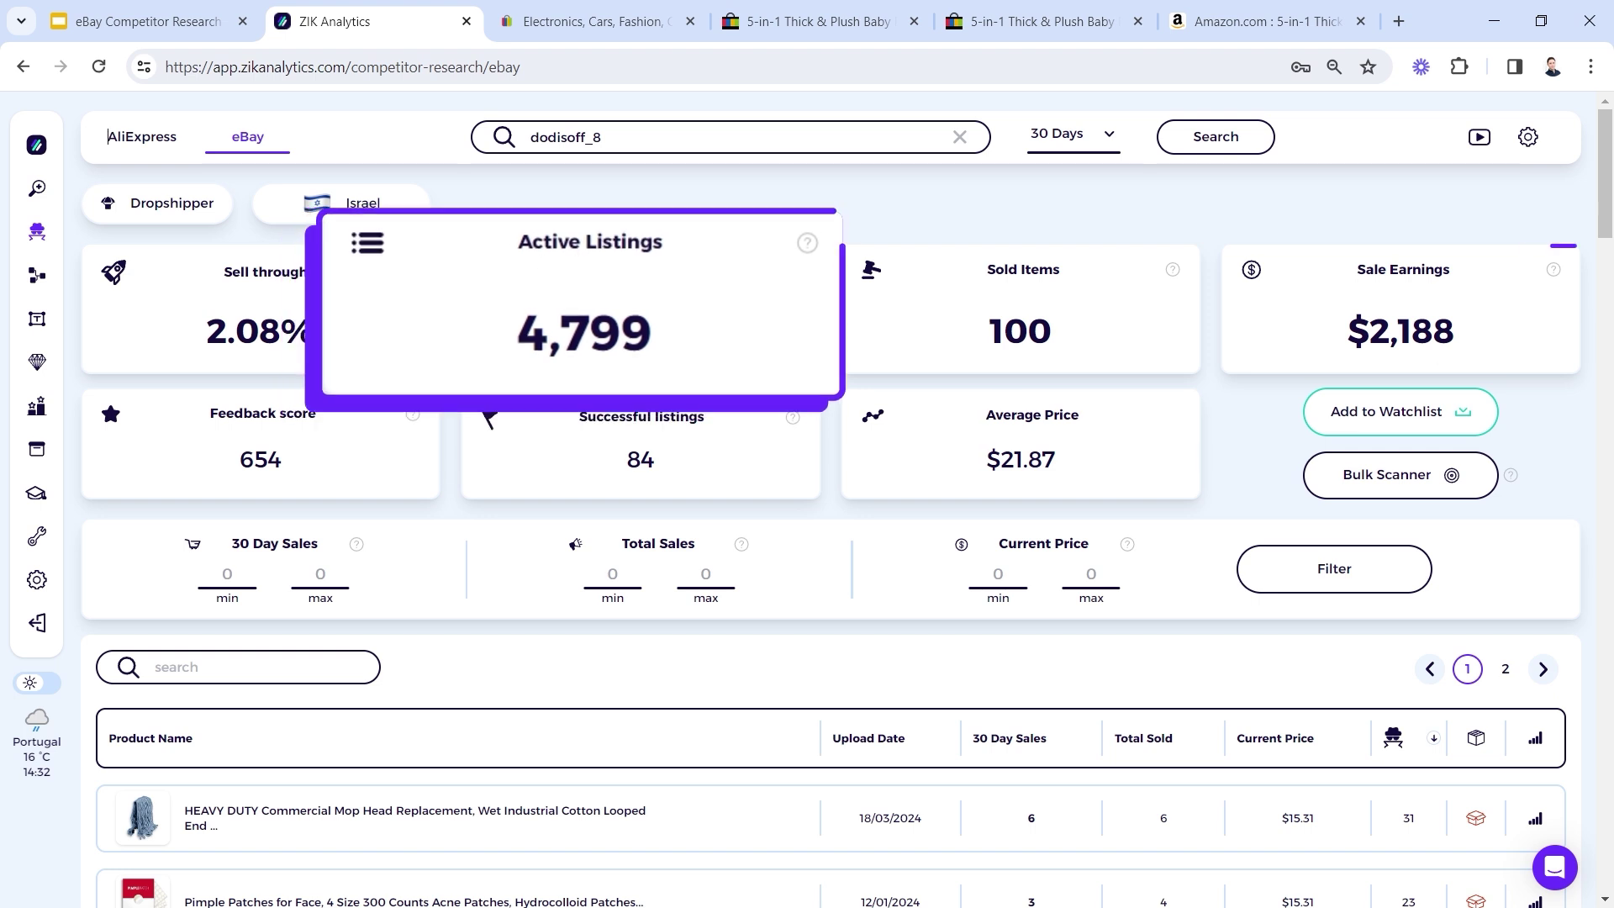
left_click_drag(1375, 331, 1458, 339)
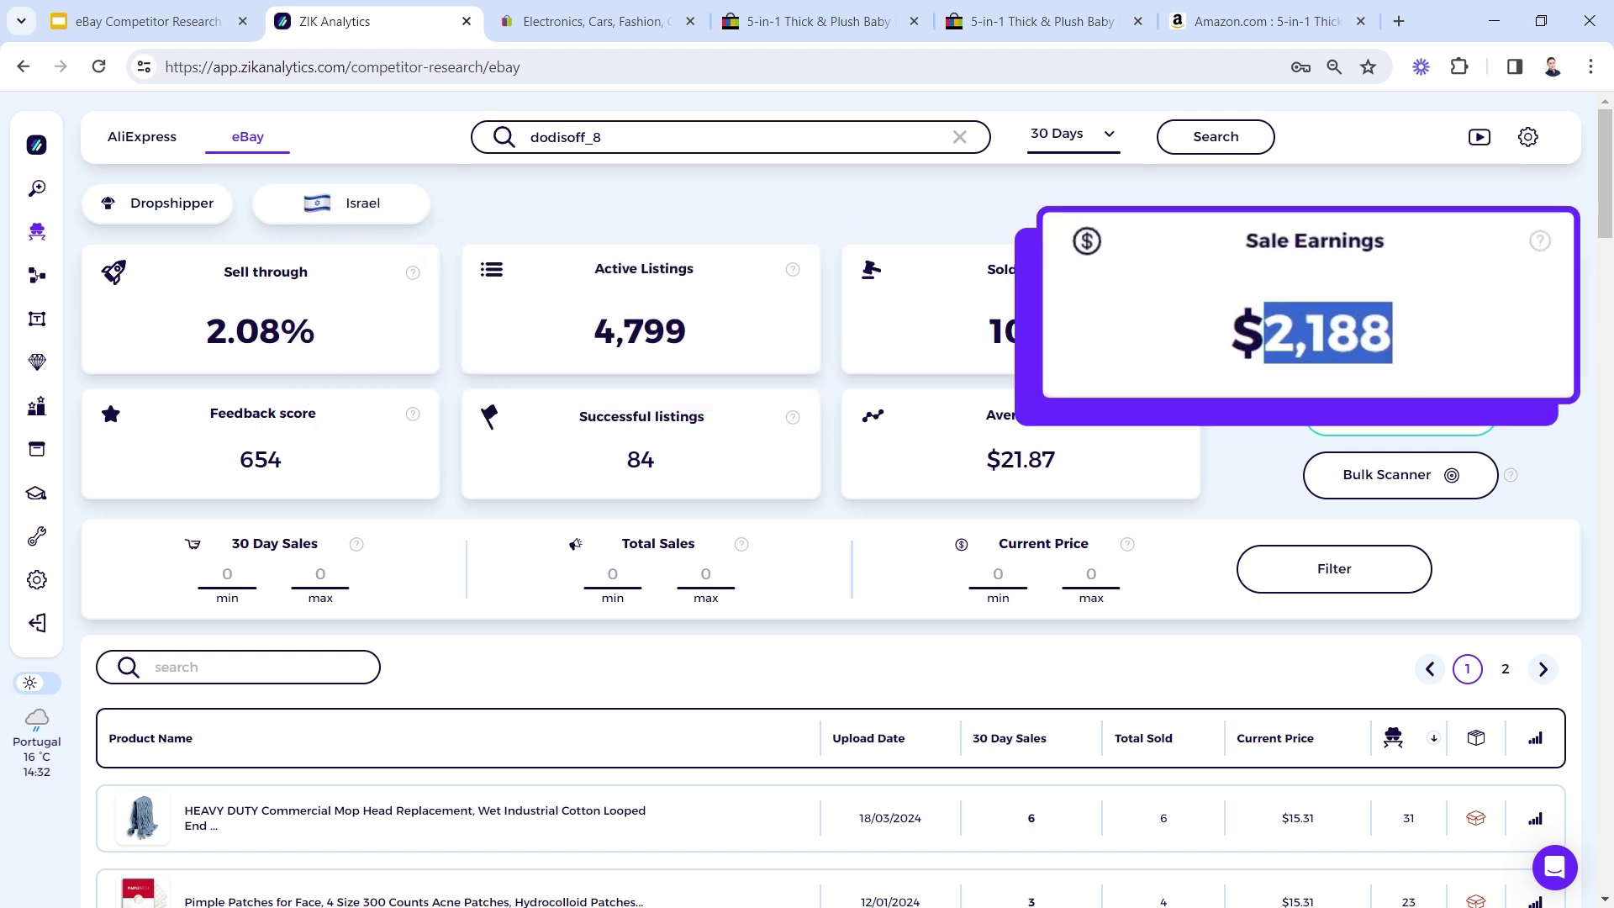